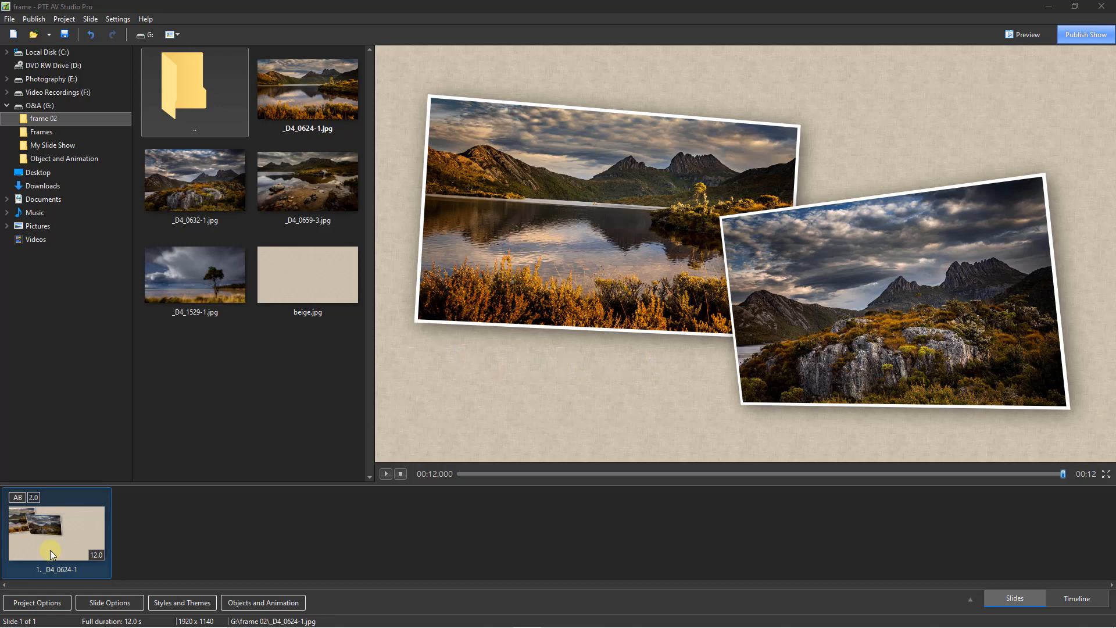
- Preview the existing slide and the source pictures _D4_0624-1.jpg and _D4_0632-1.jpg
{"action": "left_click", "coordinate": [50, 550]}
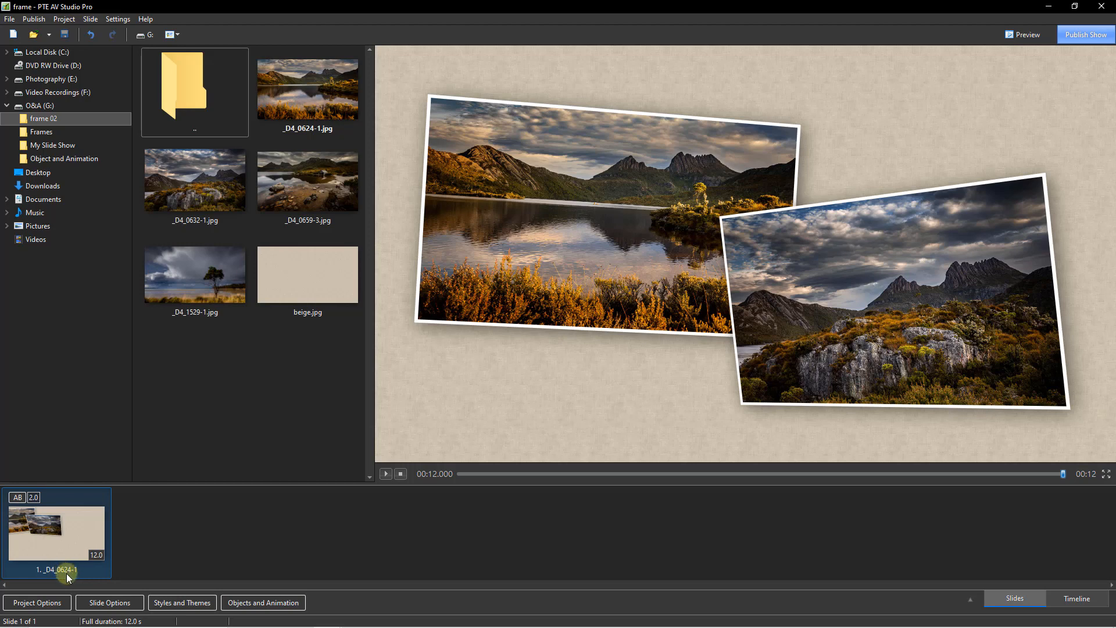
{"action": "left_click", "coordinate": [53, 535]}
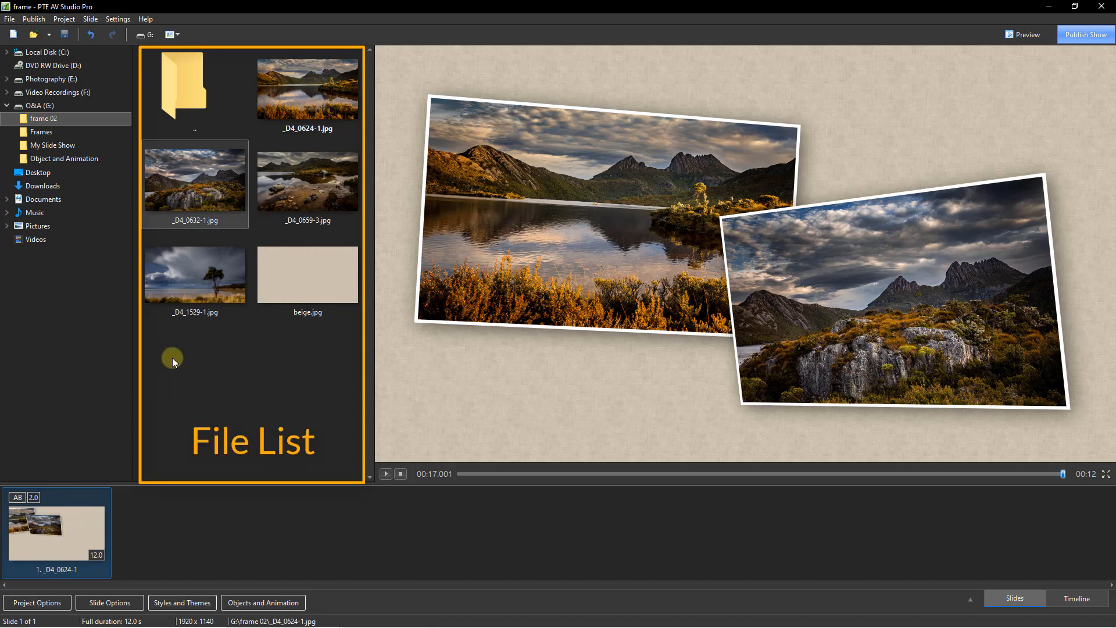
{"action": "left_click", "coordinate": [307, 93]}
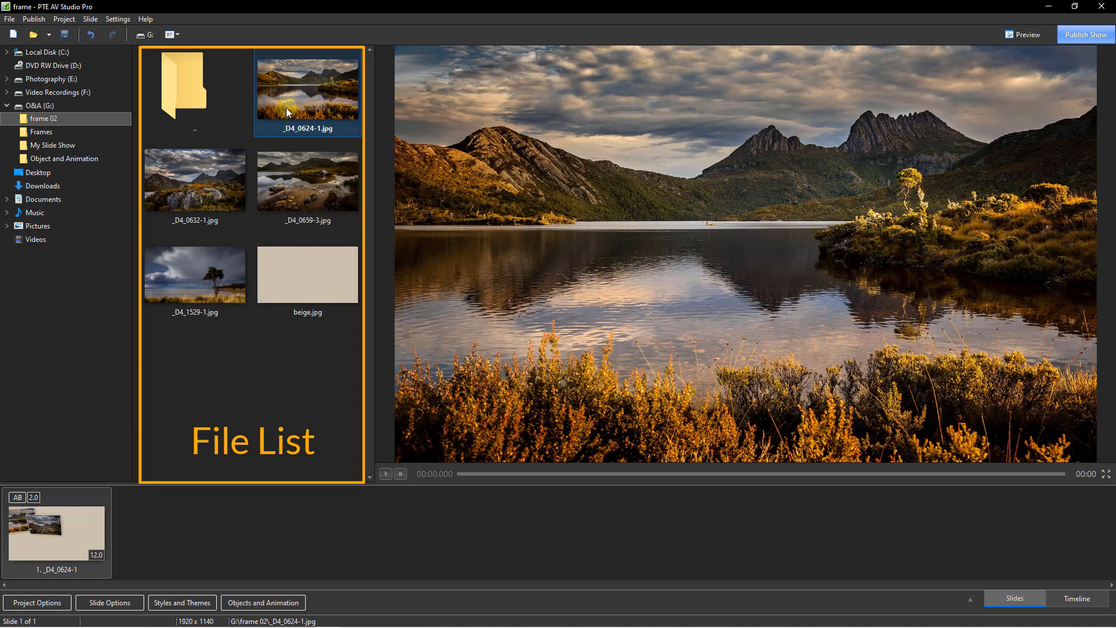
{"action": "left_click", "coordinate": [198, 183]}
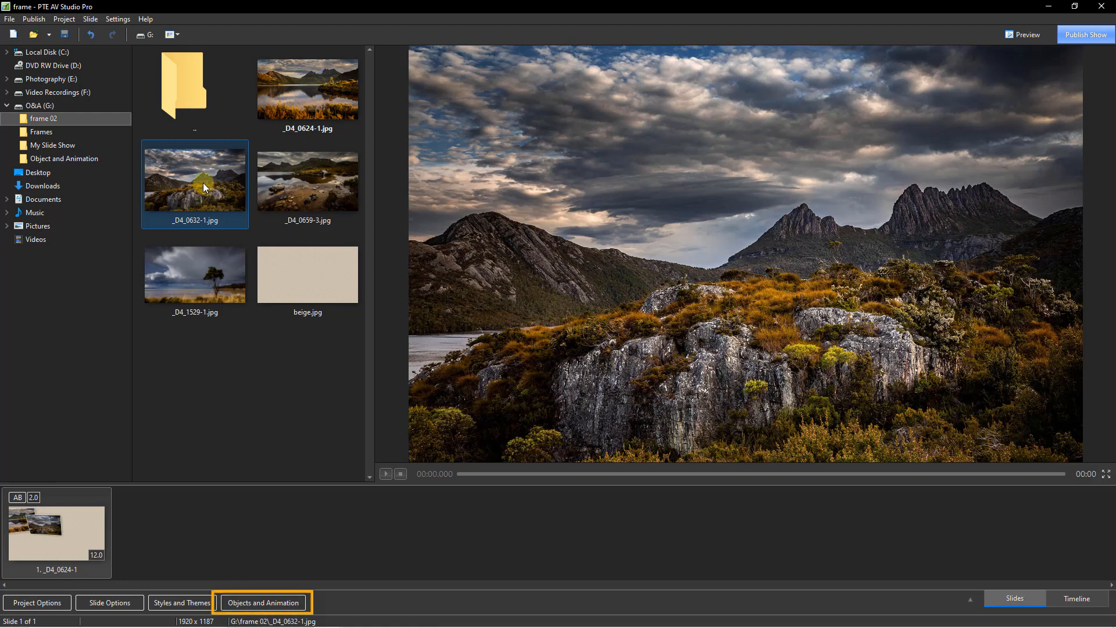
- Open the _D4_0624-1 slide for object and animation editing and play its animation
{"action": "left_click", "coordinate": [68, 529]}
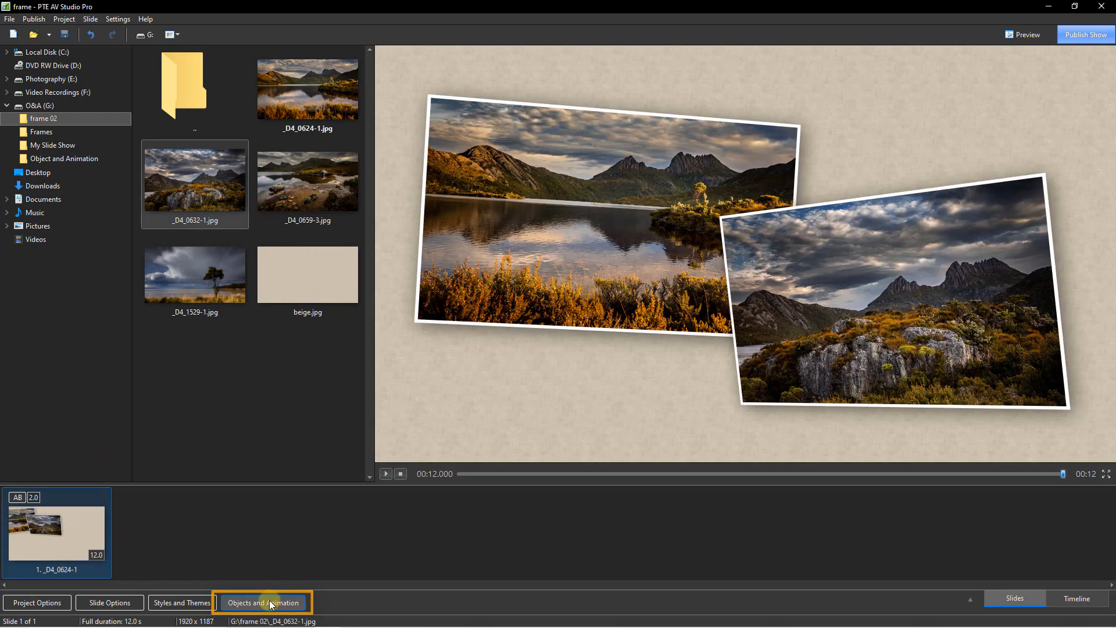
{"action": "left_click", "coordinate": [271, 606]}
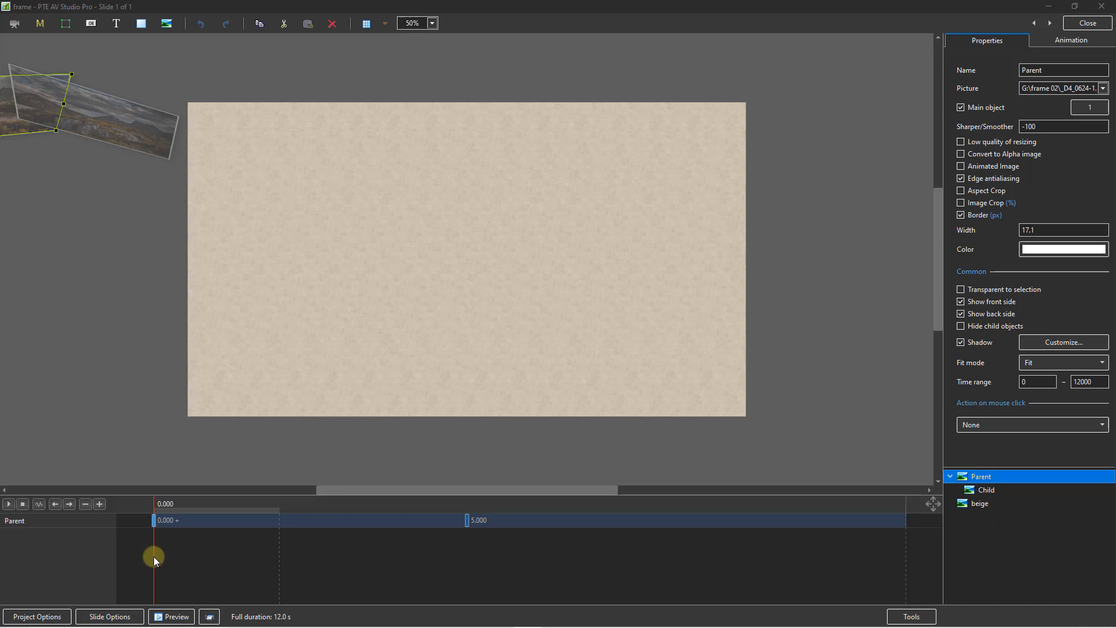
{"action": "left_click", "coordinate": [8, 504]}
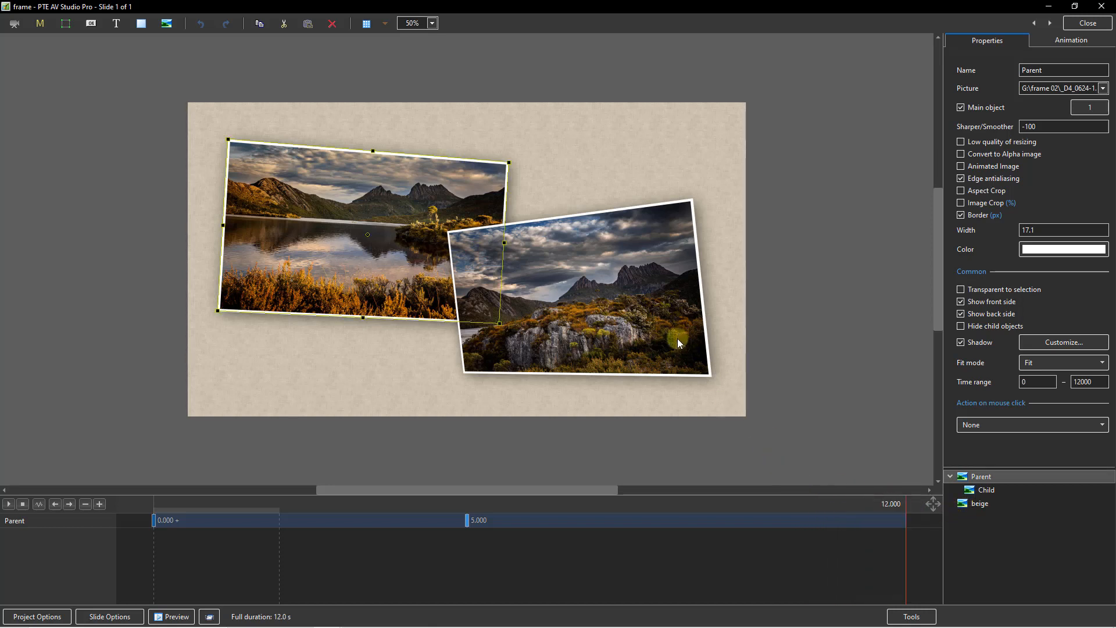
- Examine the Parent object's pan, zoom and rotate settings at its start and 5-second keyframes
{"action": "left_click", "coordinate": [980, 480]}
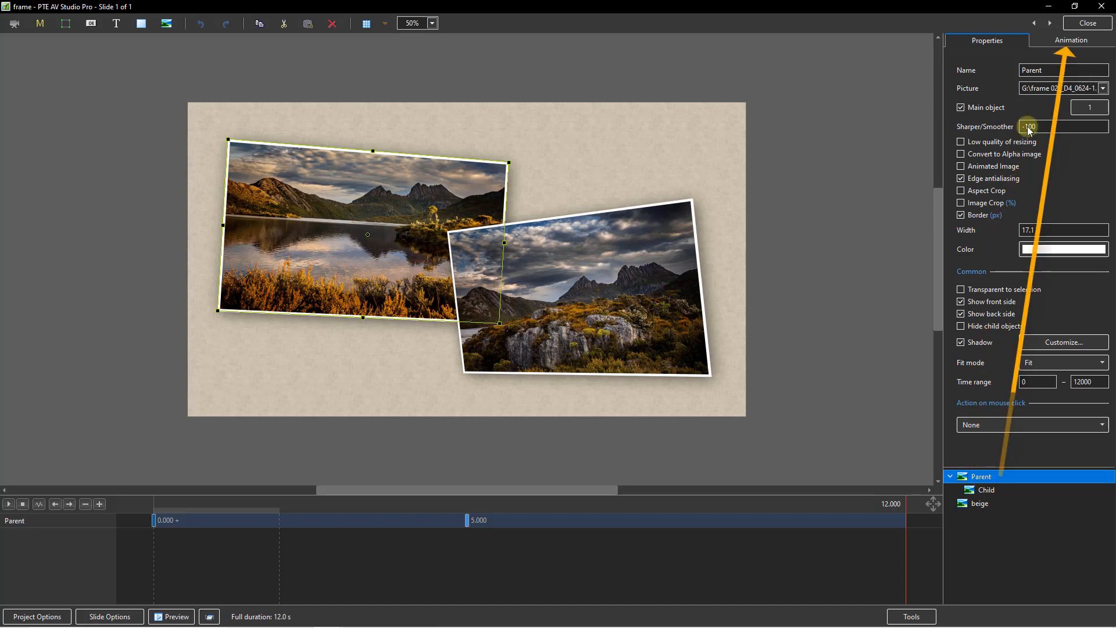
{"action": "left_click", "coordinate": [1068, 42]}
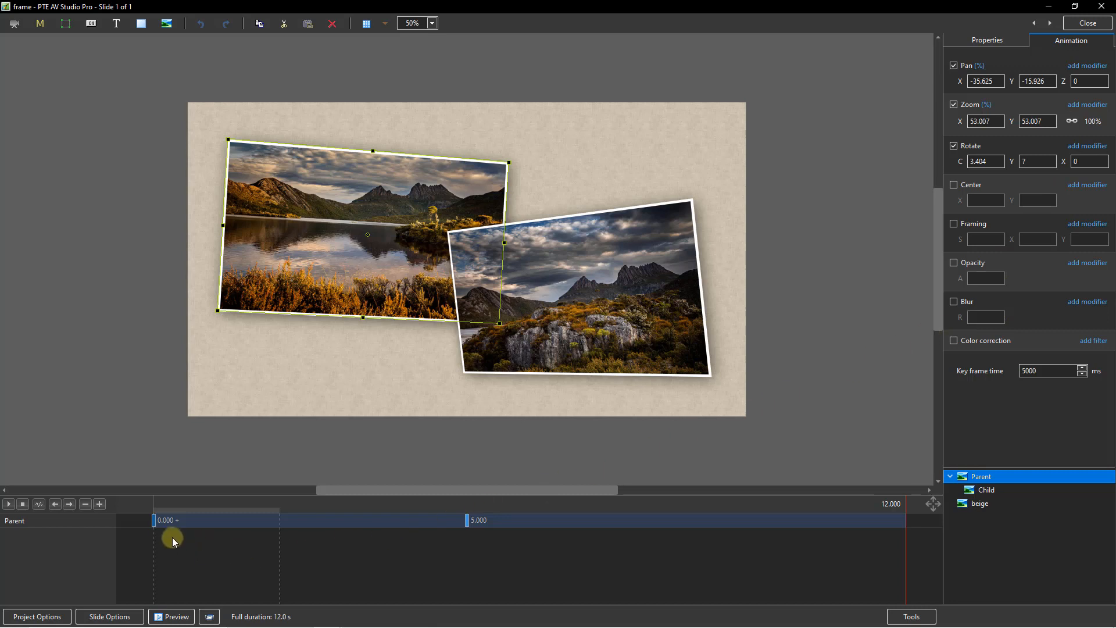
{"action": "left_click", "coordinate": [153, 520]}
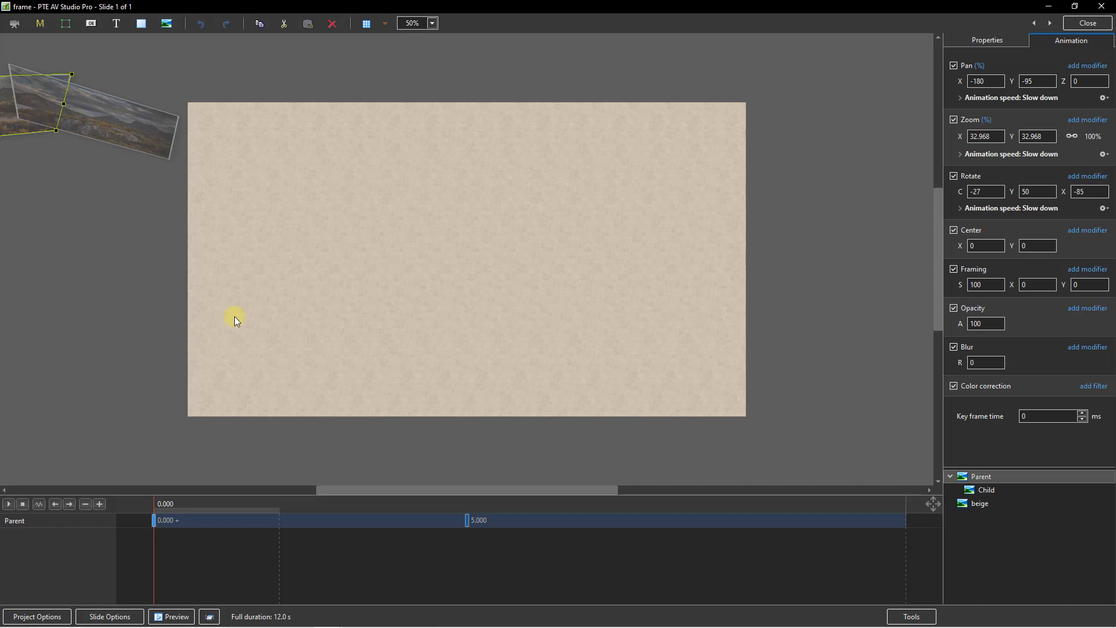
{"action": "left_click", "coordinate": [468, 521]}
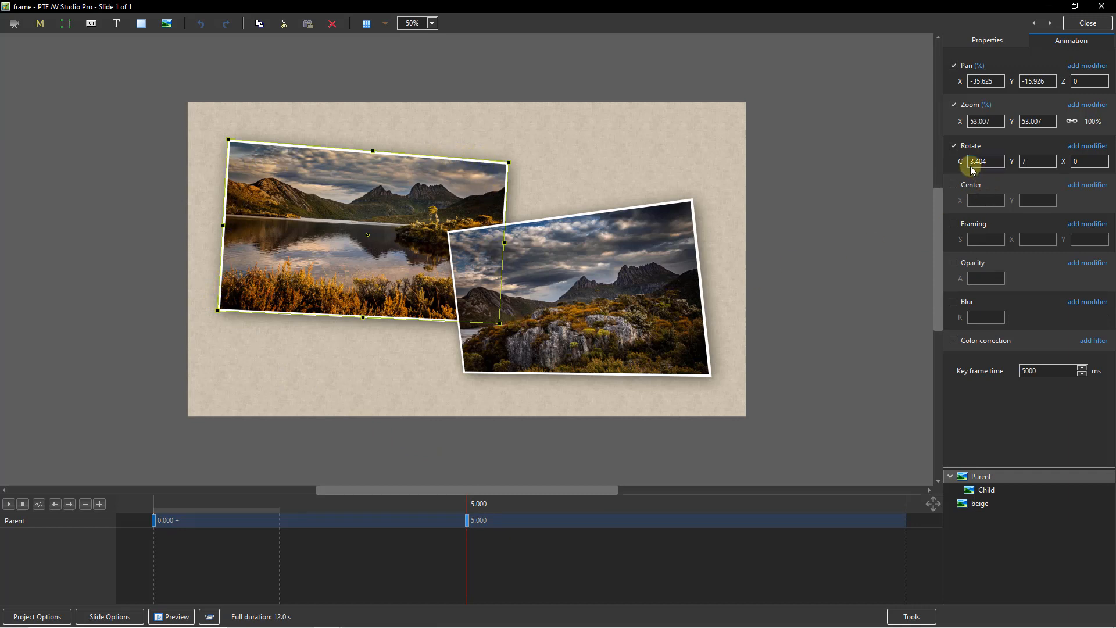
{"action": "left_click", "coordinate": [1020, 167]}
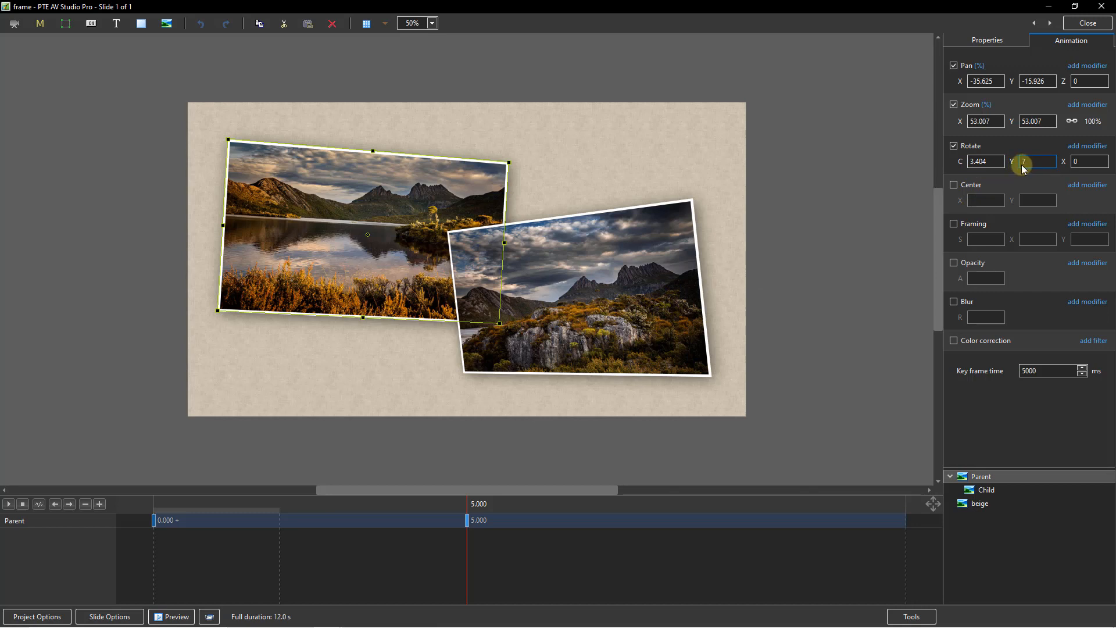
- Set the Child object's vertical pan to -36.535 and play the animation from the start
{"action": "left_click", "coordinate": [987, 491]}
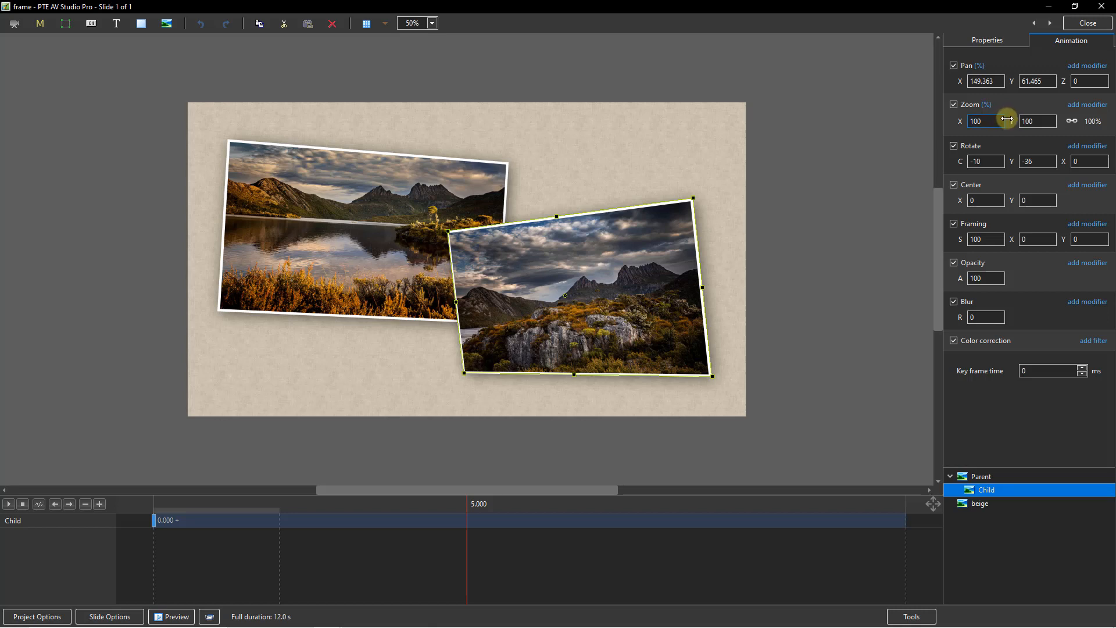
{"action": "left_click_drag", "start_coordinate": [1014, 82], "coordinate": [958, 104]}
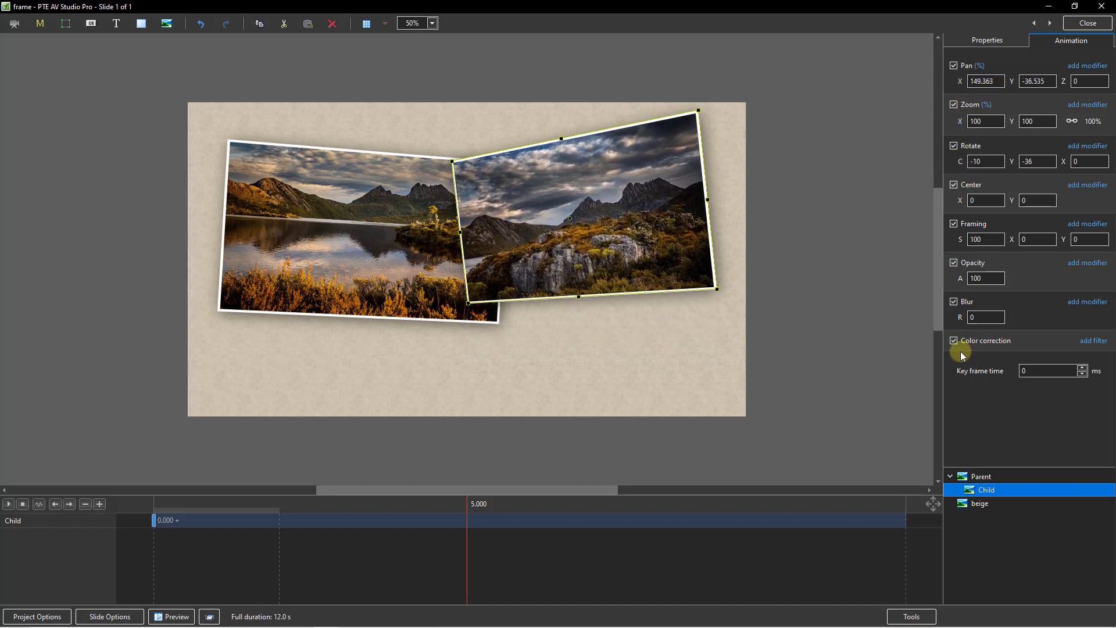
{"action": "left_click", "coordinate": [153, 522]}
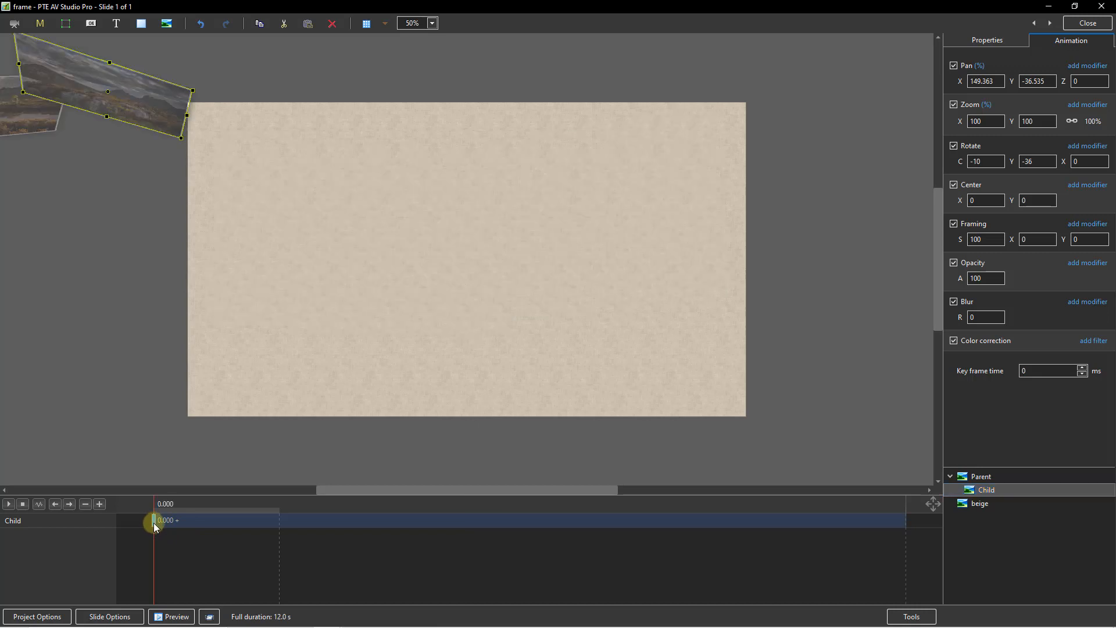
{"action": "left_click", "coordinate": [6, 504]}
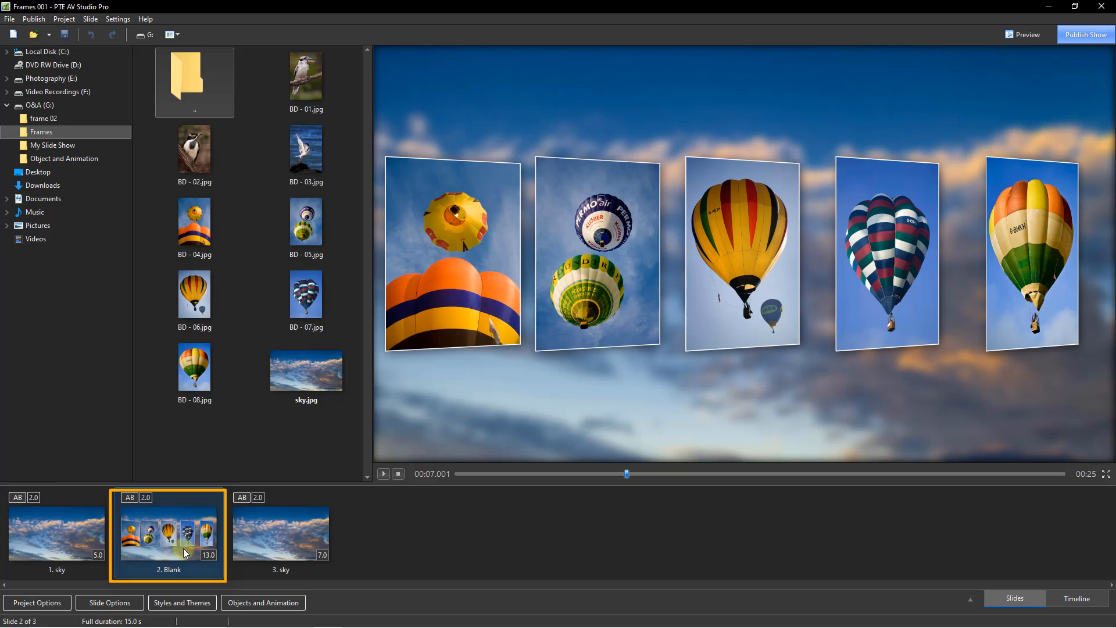
- Open slide 2 for object and animation editing, with photos BD - 08 to BD - 04 selected together at their start keyframes
{"action": "left_click", "coordinate": [263, 605]}
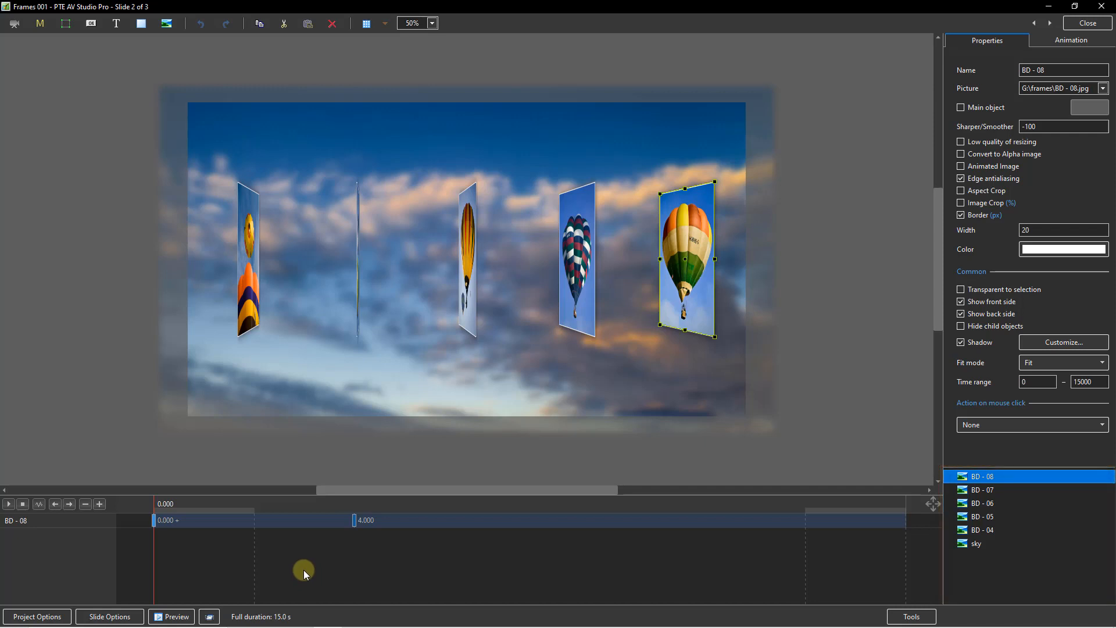
{"action": "left_click", "coordinate": [330, 568]}
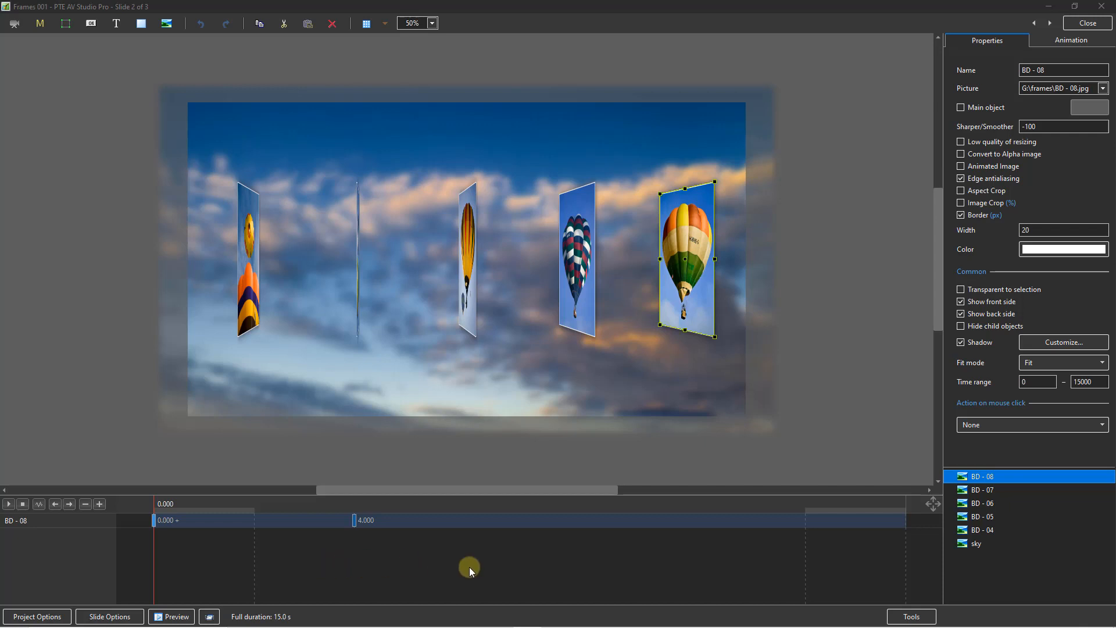
{"action": "left_click", "coordinate": [992, 529], "text": "shift"}
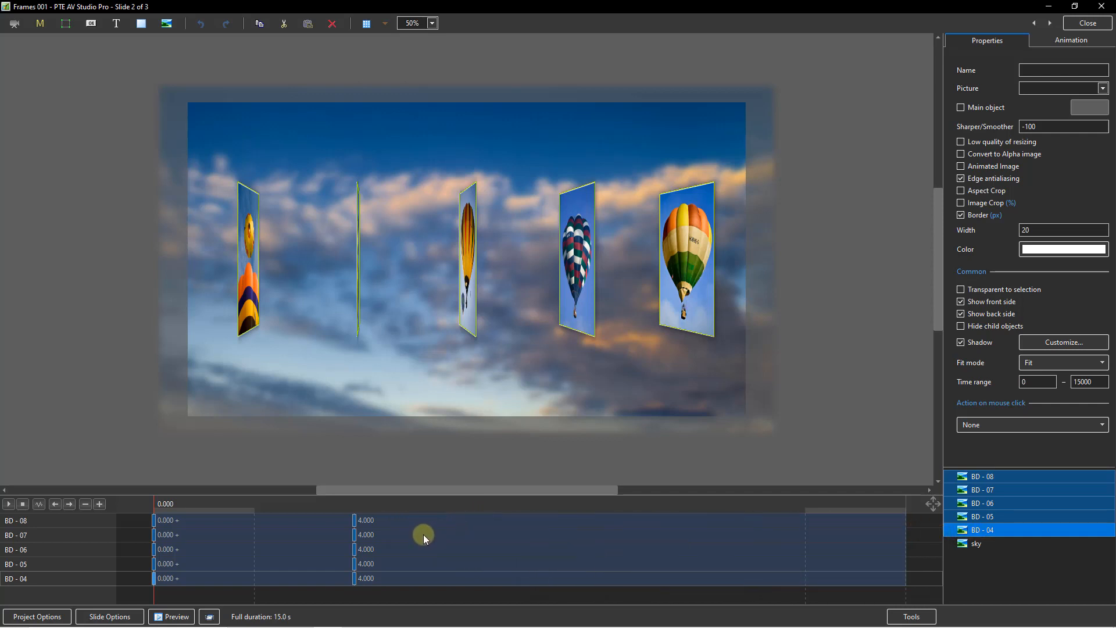
{"action": "left_click", "coordinate": [356, 520]}
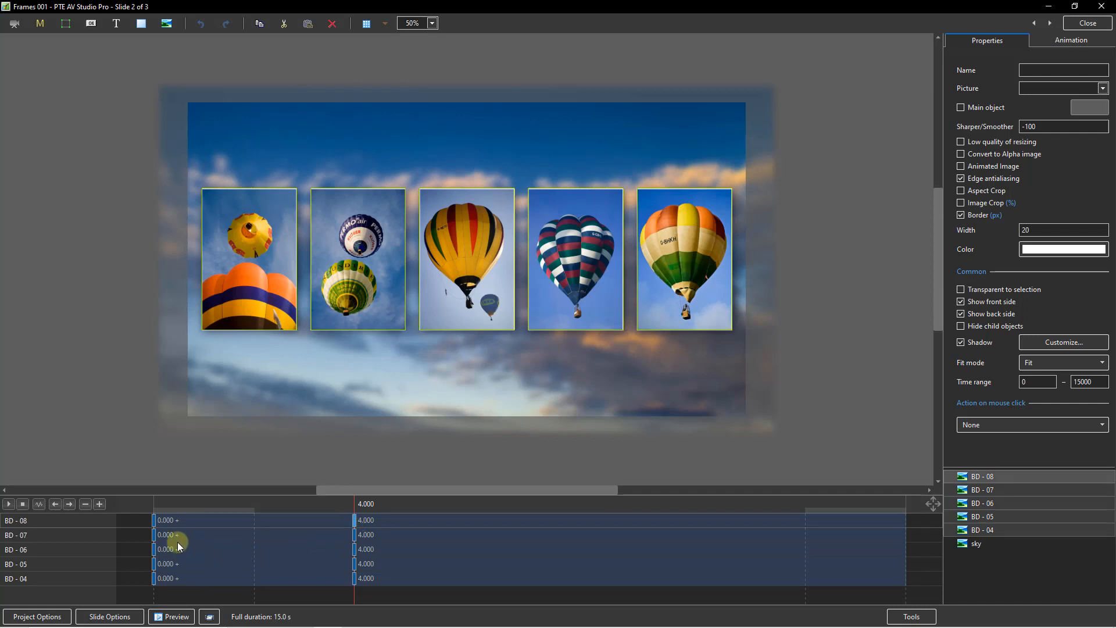
{"action": "left_click", "coordinate": [155, 520]}
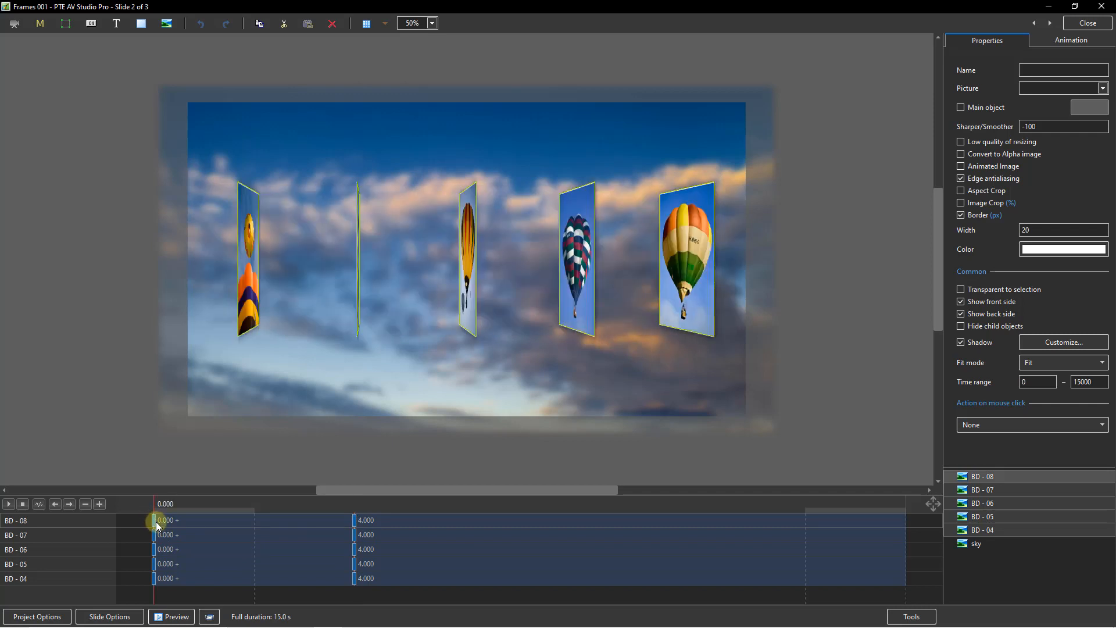
- Examine the start keyframe's animation values for each photo from BD - 08 to BD - 04 and play the slide's animation
{"action": "left_click", "coordinate": [1068, 43]}
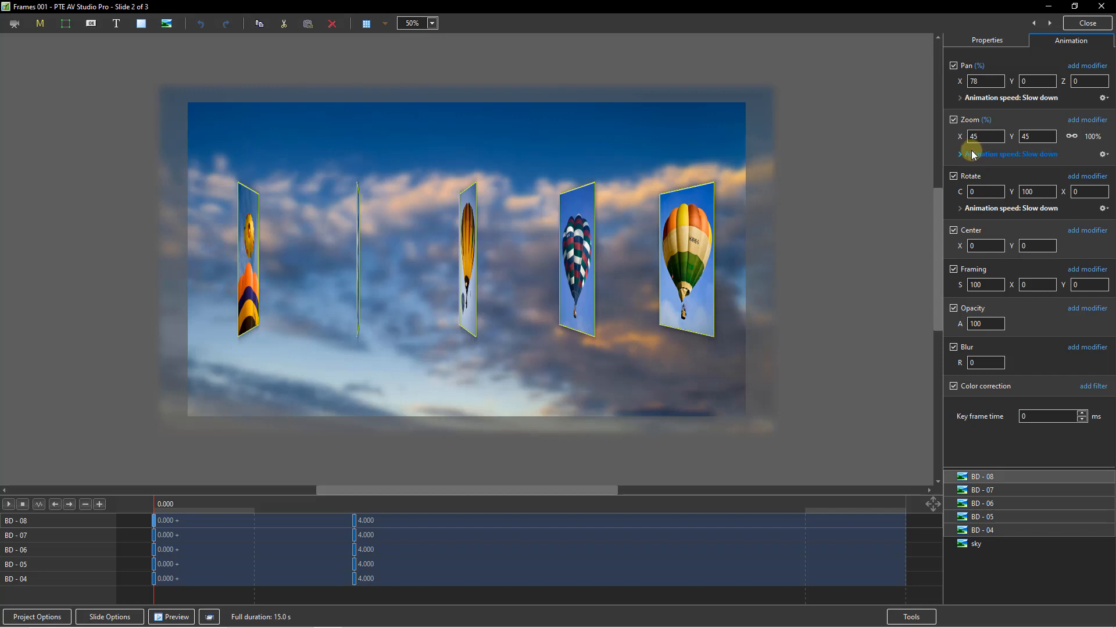
{"action": "left_click", "coordinate": [1023, 198]}
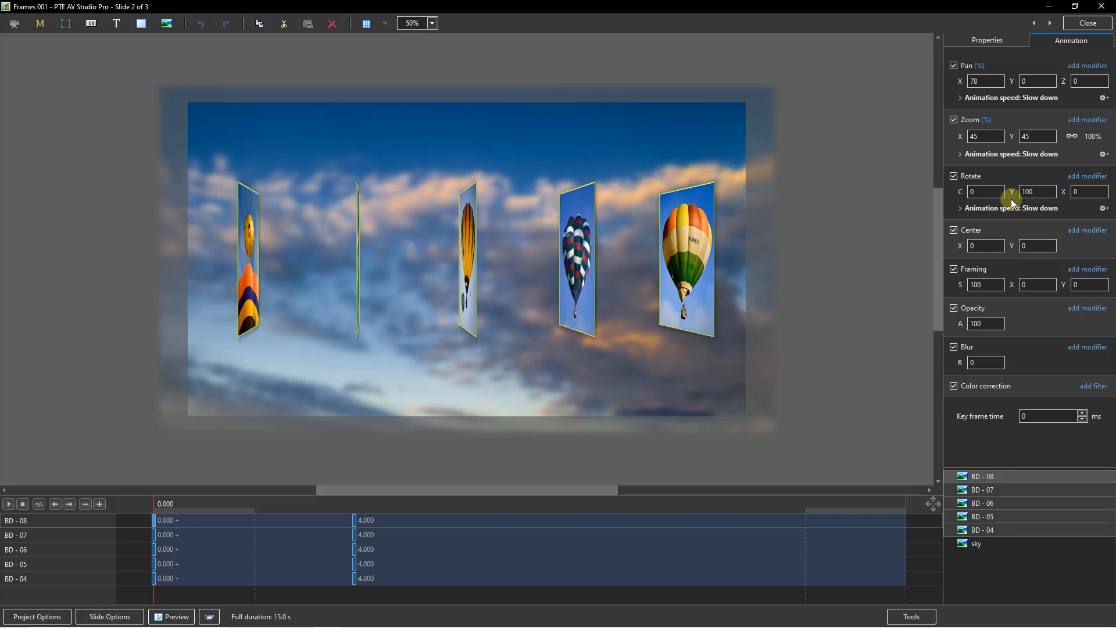
{"action": "left_click", "coordinate": [154, 536]}
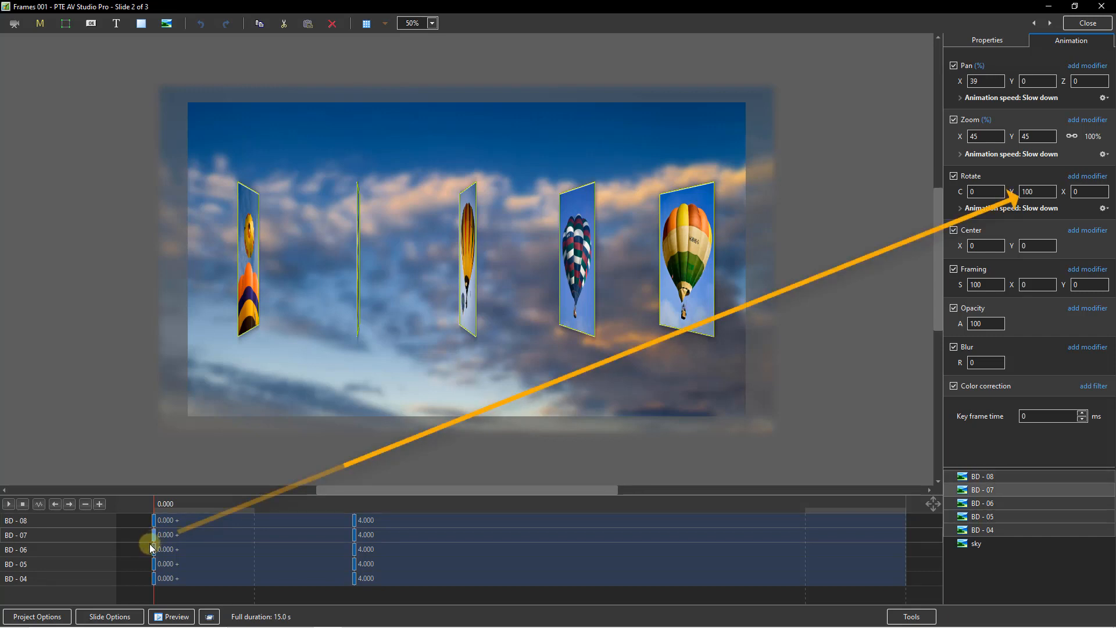
{"action": "left_click", "coordinate": [154, 550]}
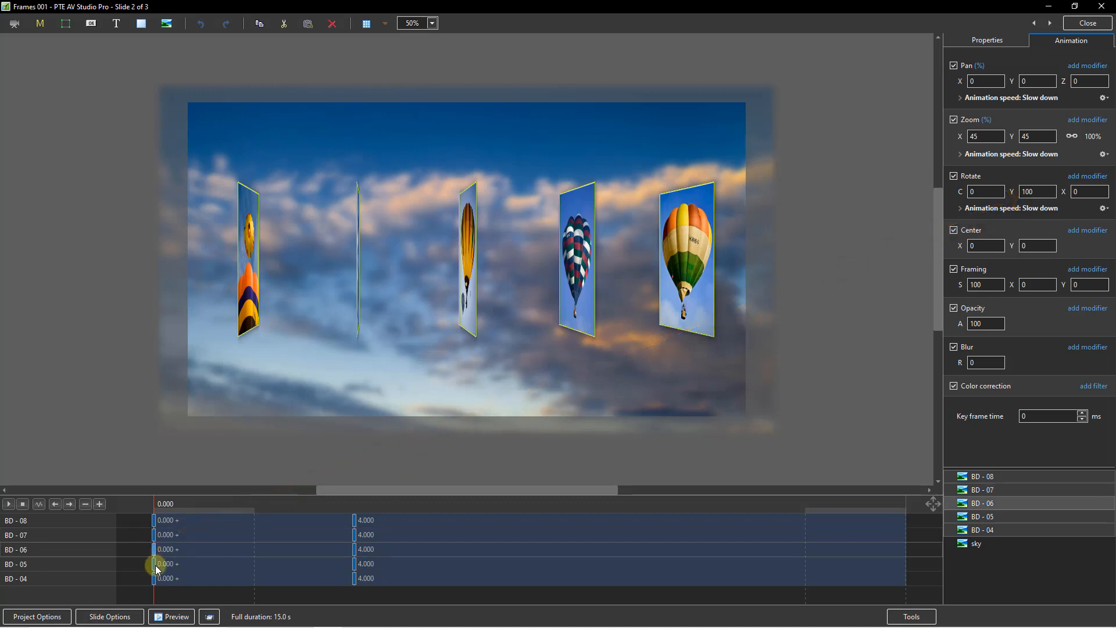
{"action": "left_click", "coordinate": [155, 565]}
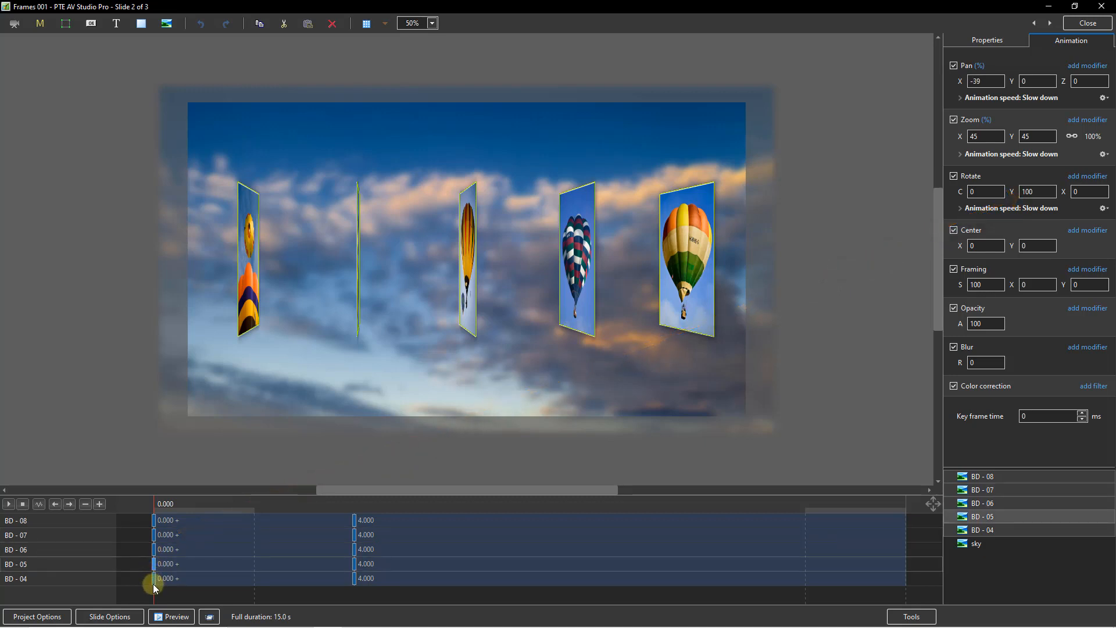
{"action": "left_click", "coordinate": [154, 579]}
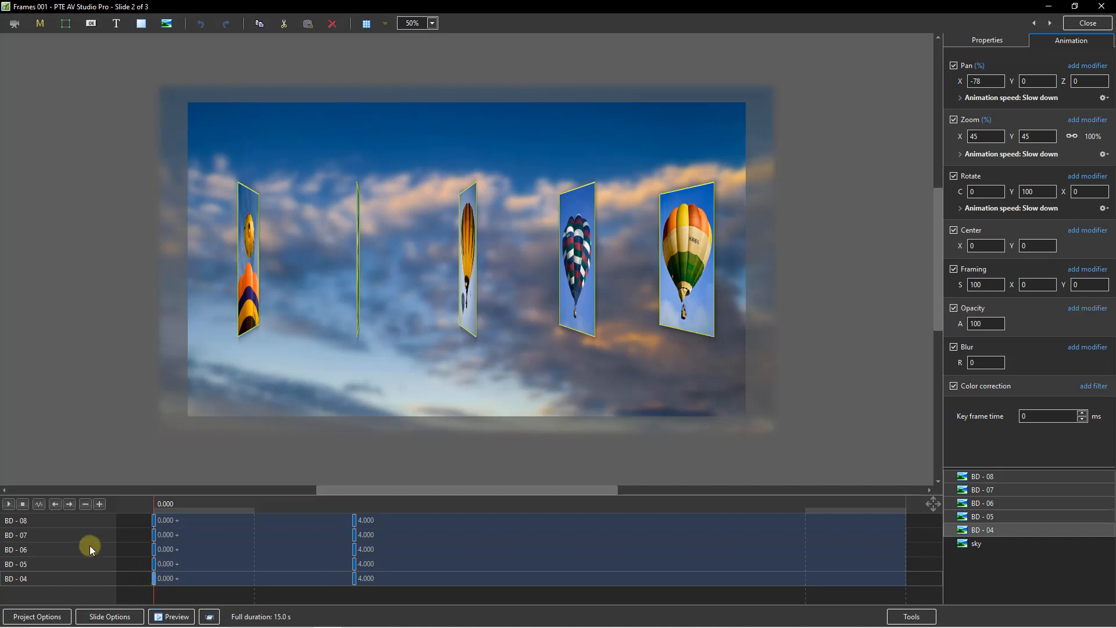
{"action": "left_click", "coordinate": [8, 504]}
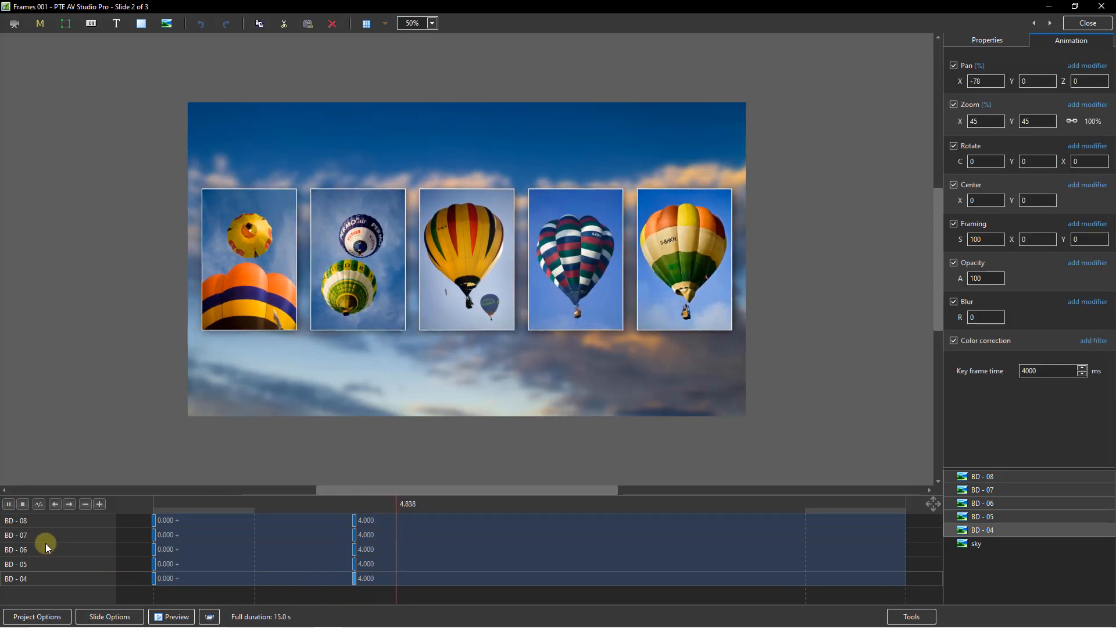
{"action": "left_click", "coordinate": [23, 503]}
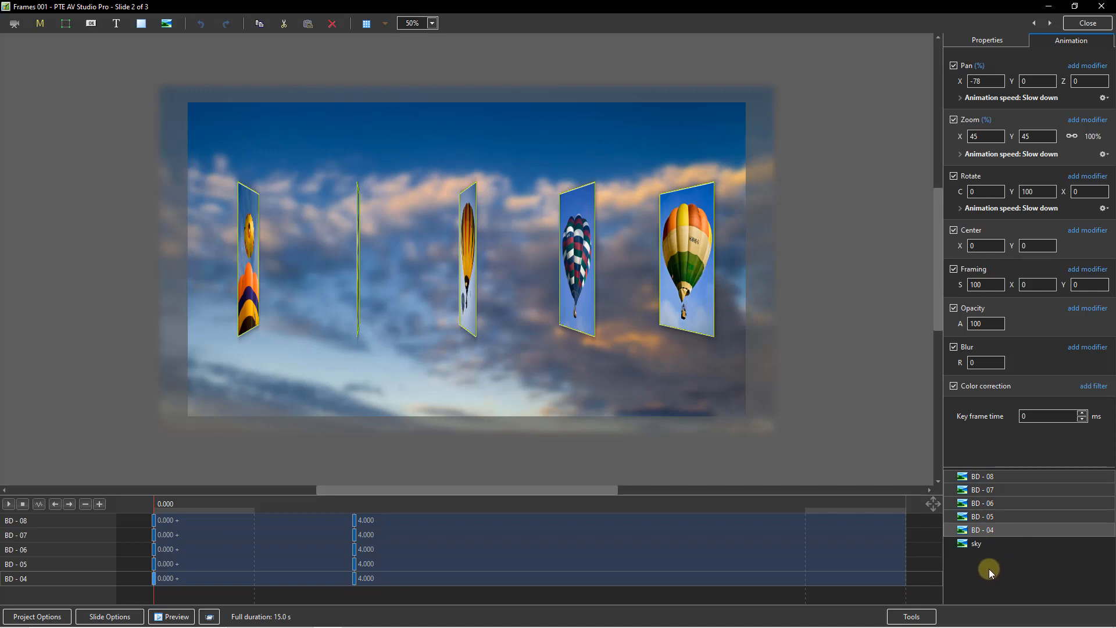
- Cut the five photos BD - 08 to BD - 04 from the slide, keeping the sky background
{"action": "left_click", "coordinate": [981, 476]}
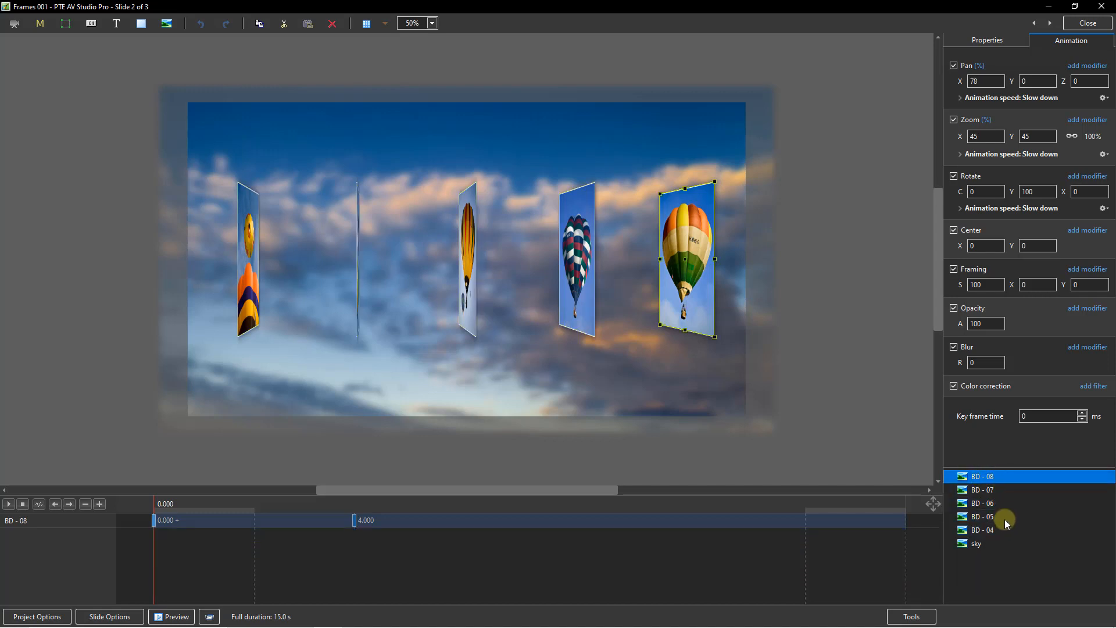
{"action": "left_click", "coordinate": [992, 531], "text": "shift"}
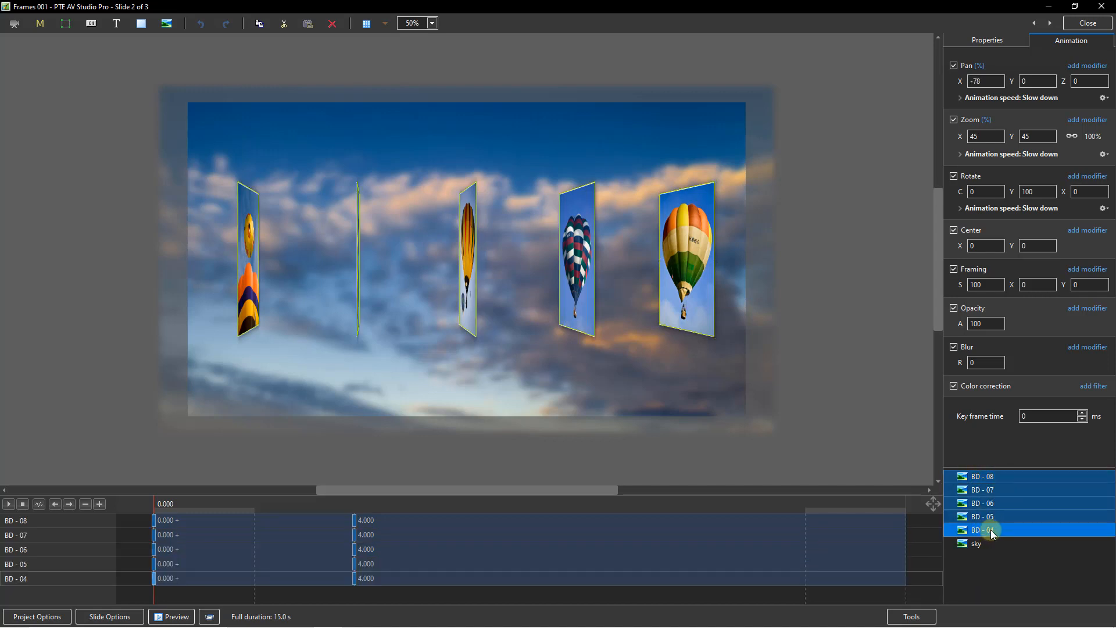
{"action": "right_click", "coordinate": [981, 505]}
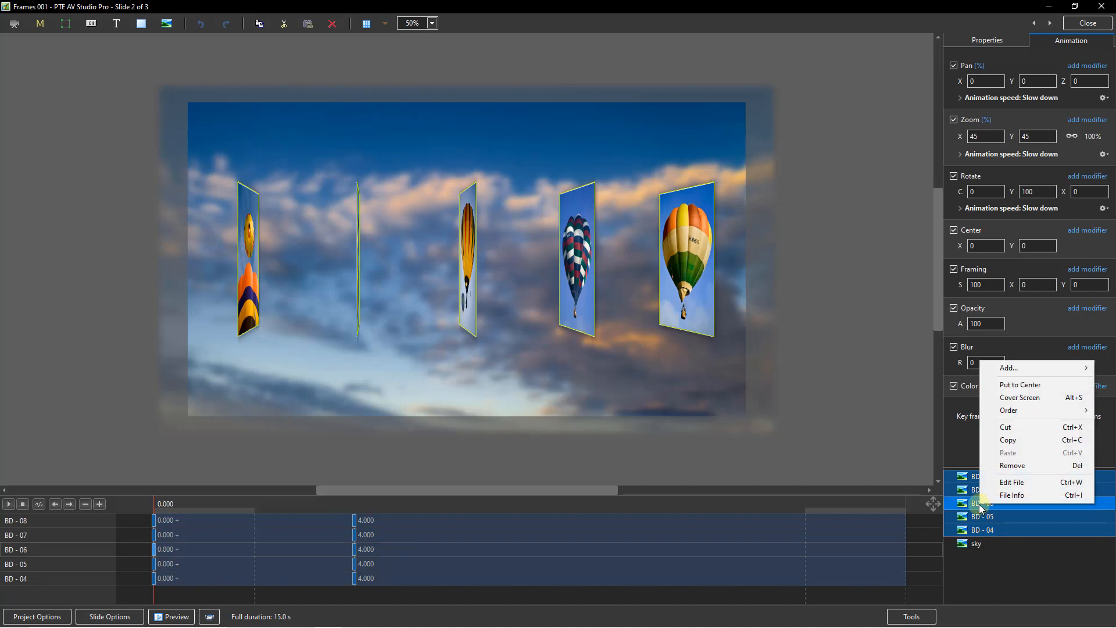
{"action": "left_click", "coordinate": [1021, 432]}
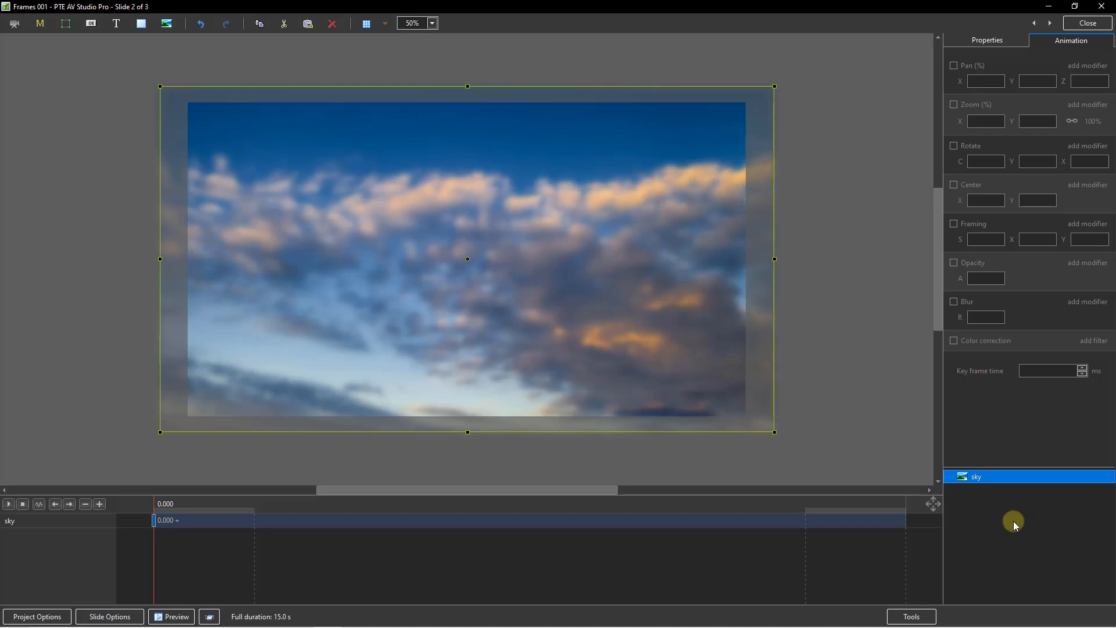
- Add a frame to the slide, separate from the sky background, and paste the five cut balloon photos into it as children
{"action": "left_click", "coordinate": [1012, 521]}
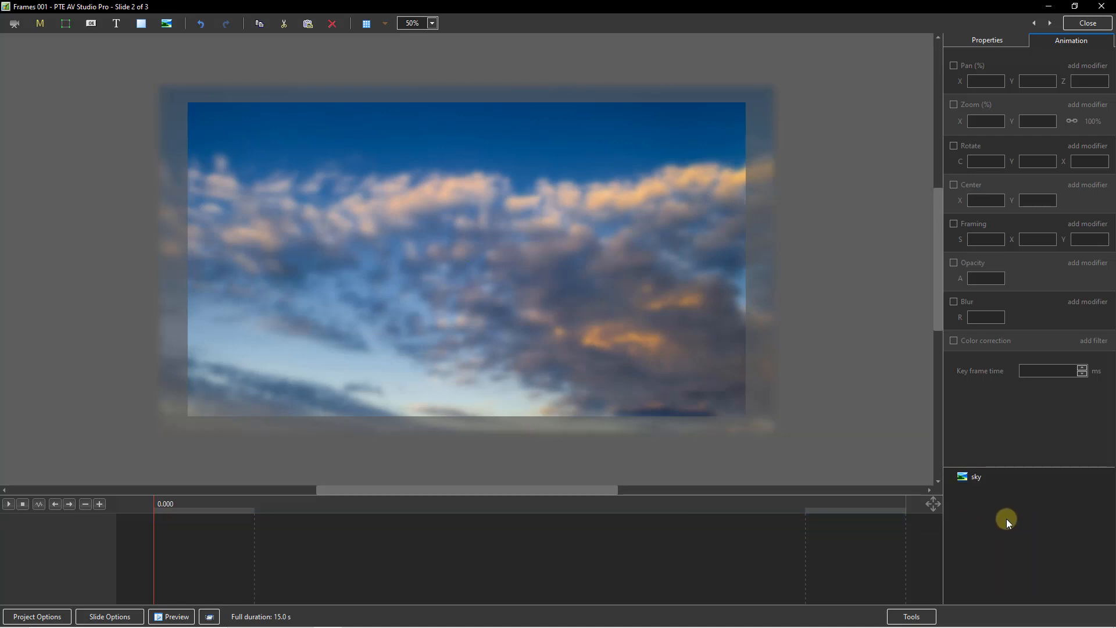
{"action": "right_click", "coordinate": [1000, 517]}
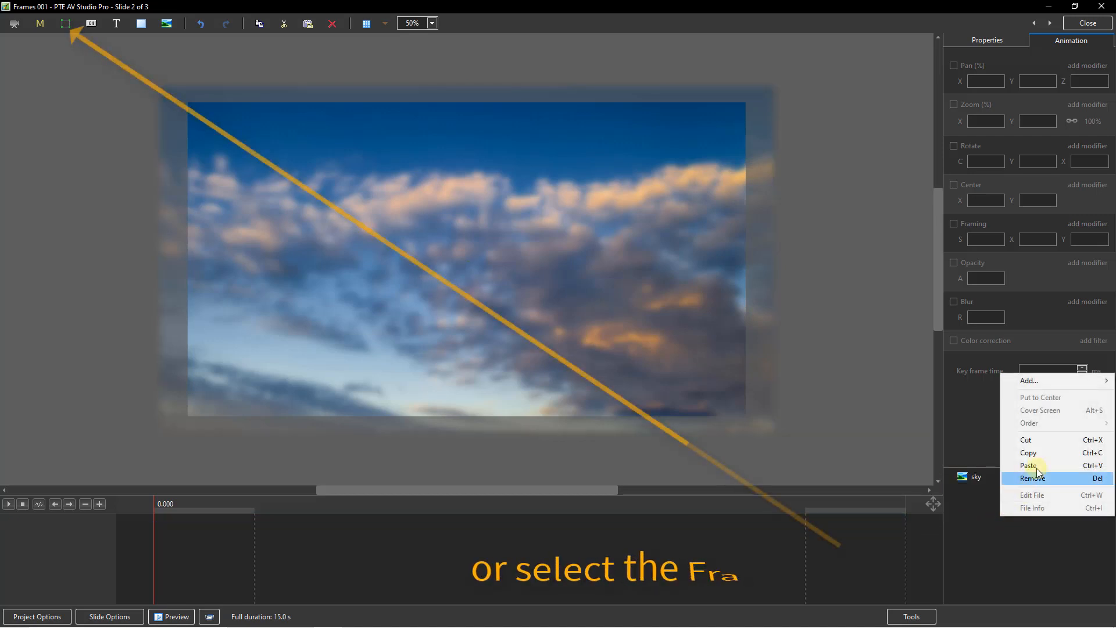
{"action": "mouse_move", "coordinate": [1030, 380]}
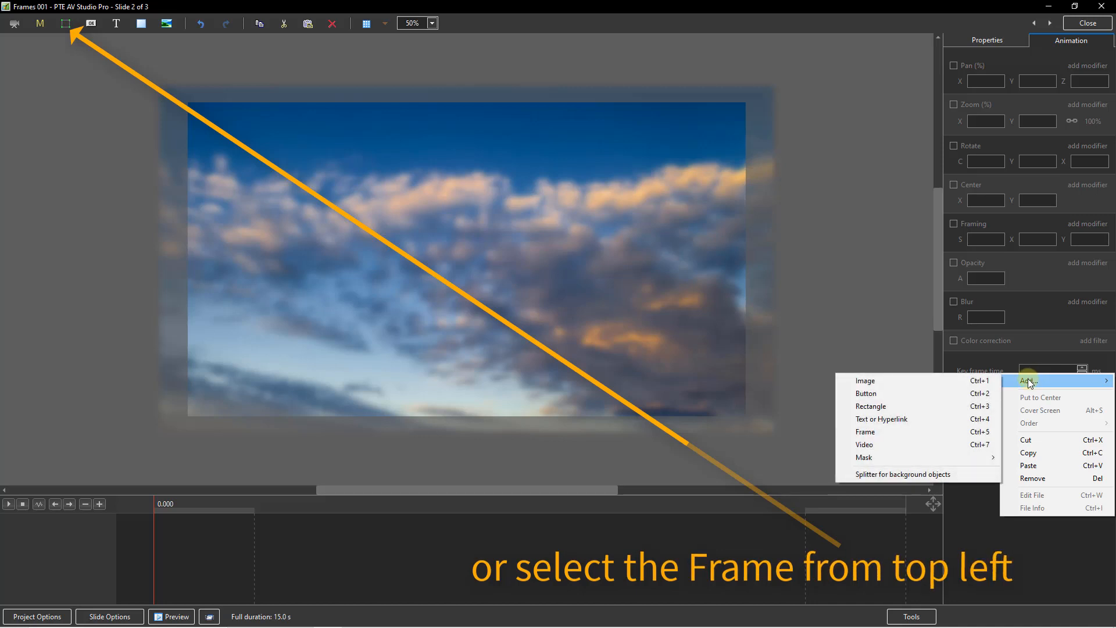
{"action": "left_click", "coordinate": [867, 433]}
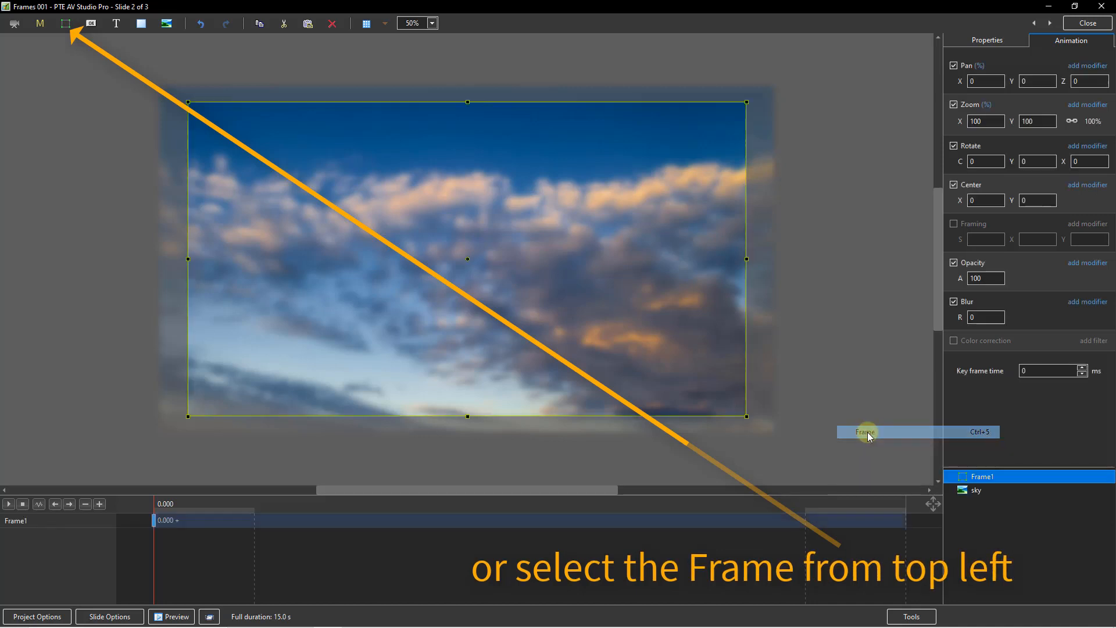
{"action": "right_click", "coordinate": [982, 480]}
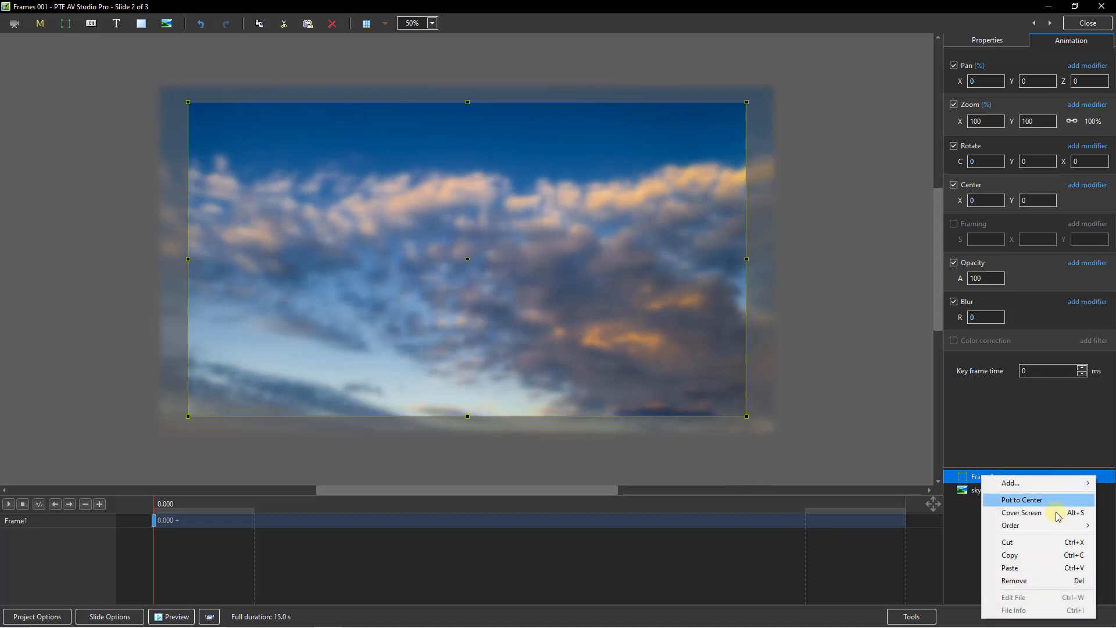
{"action": "left_click", "coordinate": [1022, 573]}
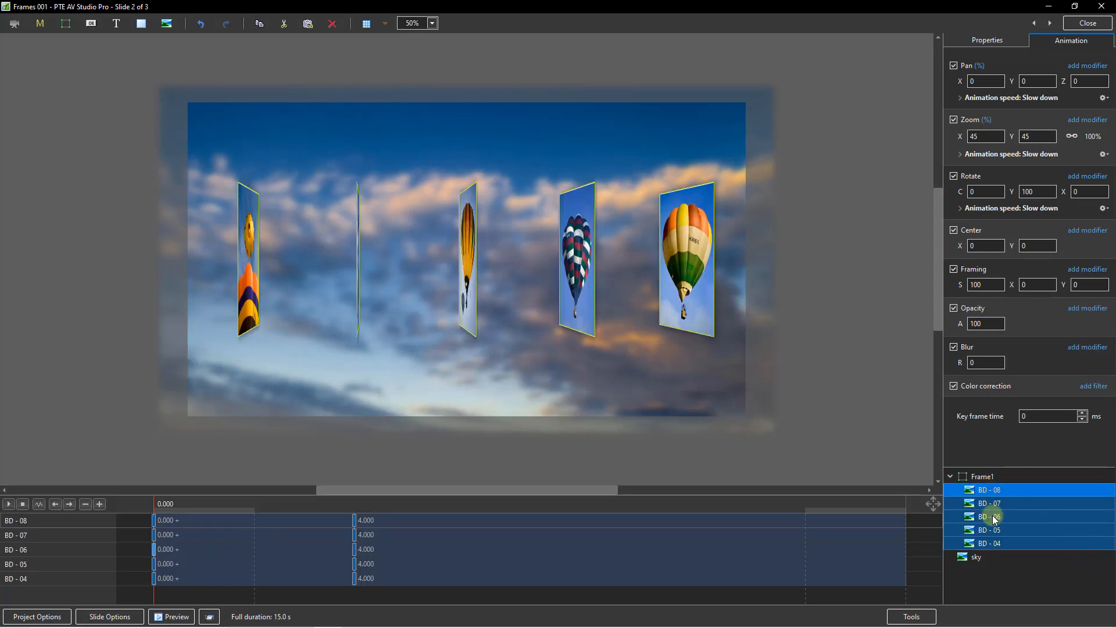
- Rename the frame that holds the five balloon photos as Parent Frame
{"action": "left_click", "coordinate": [979, 478]}
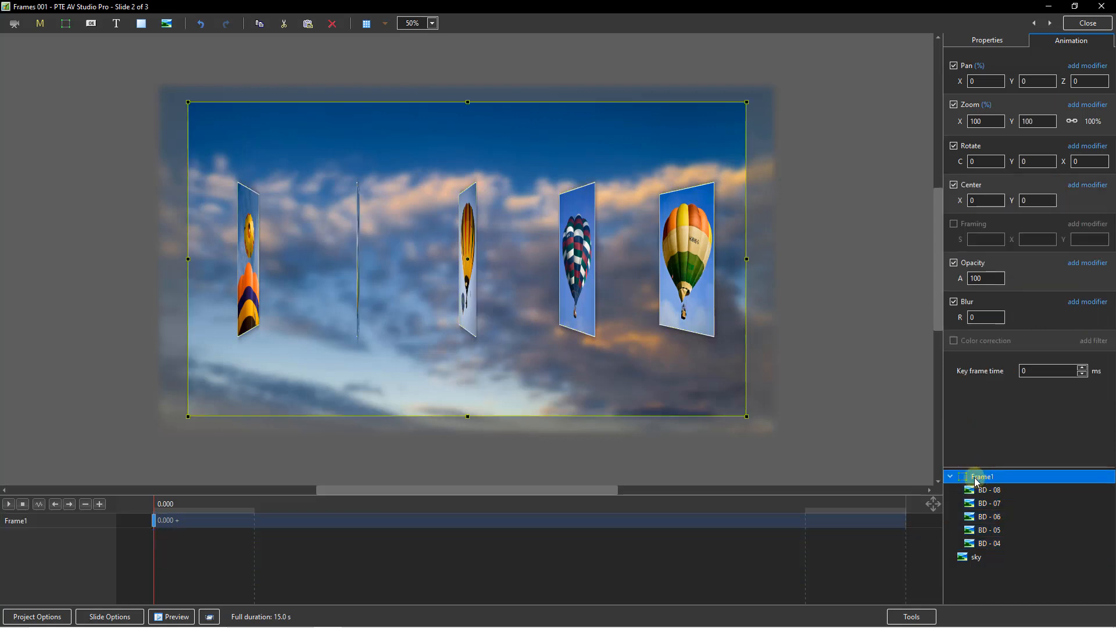
{"action": "left_click", "coordinate": [986, 42]}
{"action": "double_click", "coordinate": [1040, 70]}
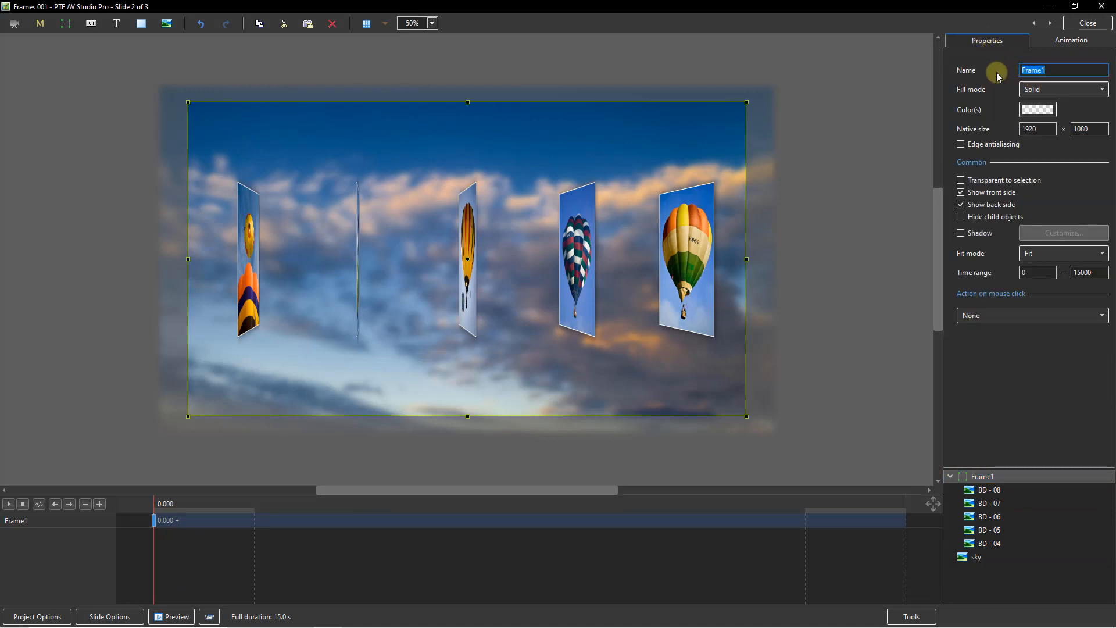
{"action": "type", "text": "Parent"}
{"action": "left_click", "coordinate": [997, 72]}
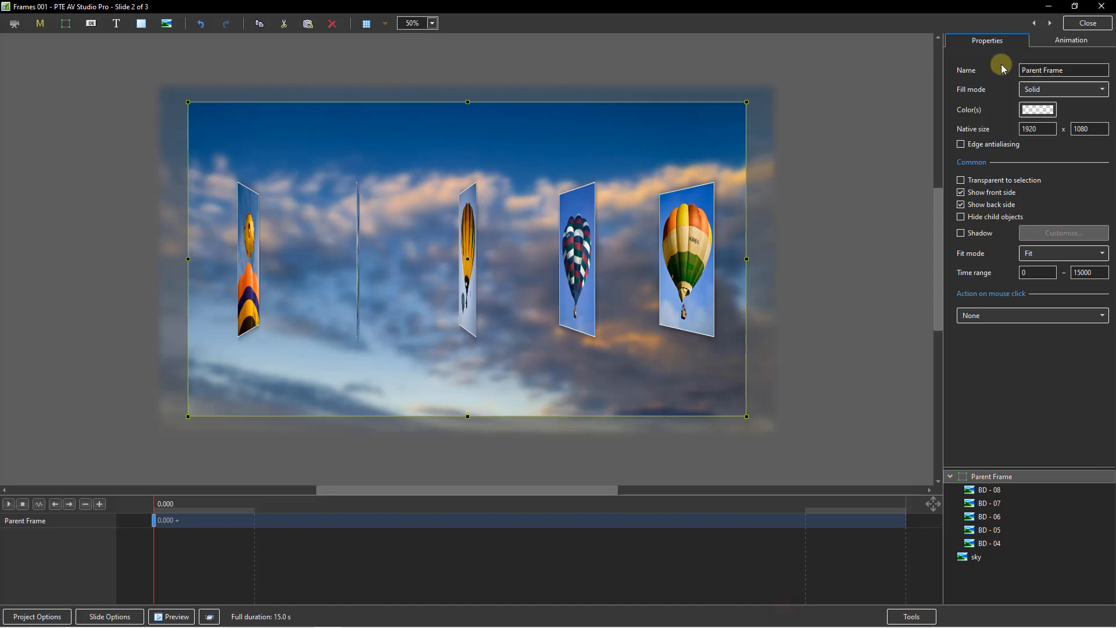
- Show the tracks of photos BD - 08 to BD - 04 and the Parent Frame together in an enlarged timeline and play the animation
{"action": "left_click", "coordinate": [1075, 42]}
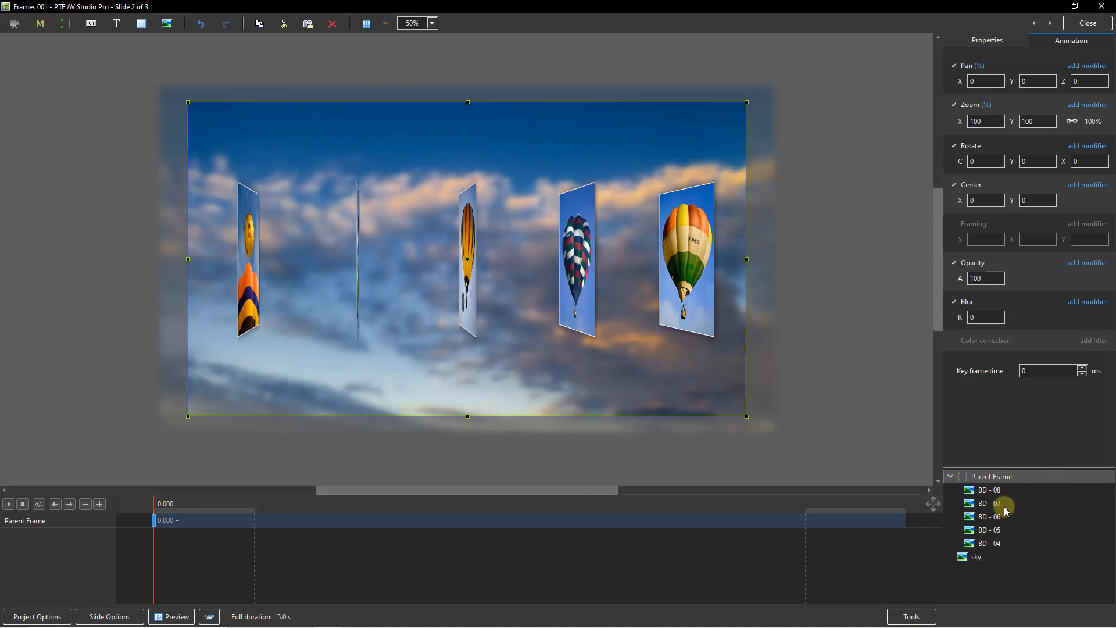
{"action": "left_click", "coordinate": [989, 490]}
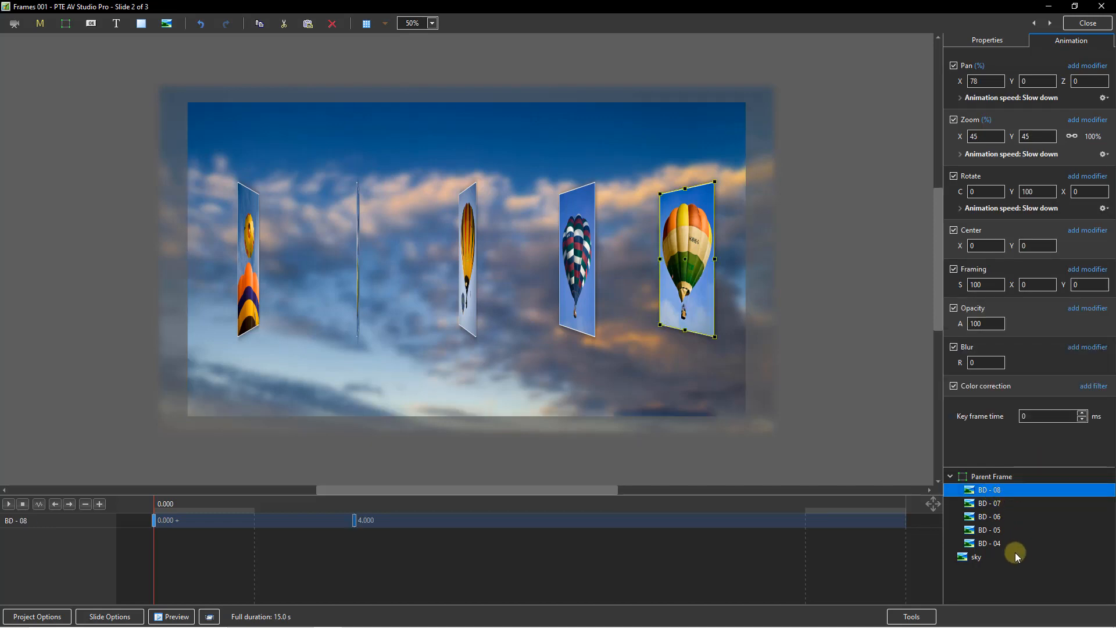
{"action": "left_click", "coordinate": [994, 542], "text": "shift"}
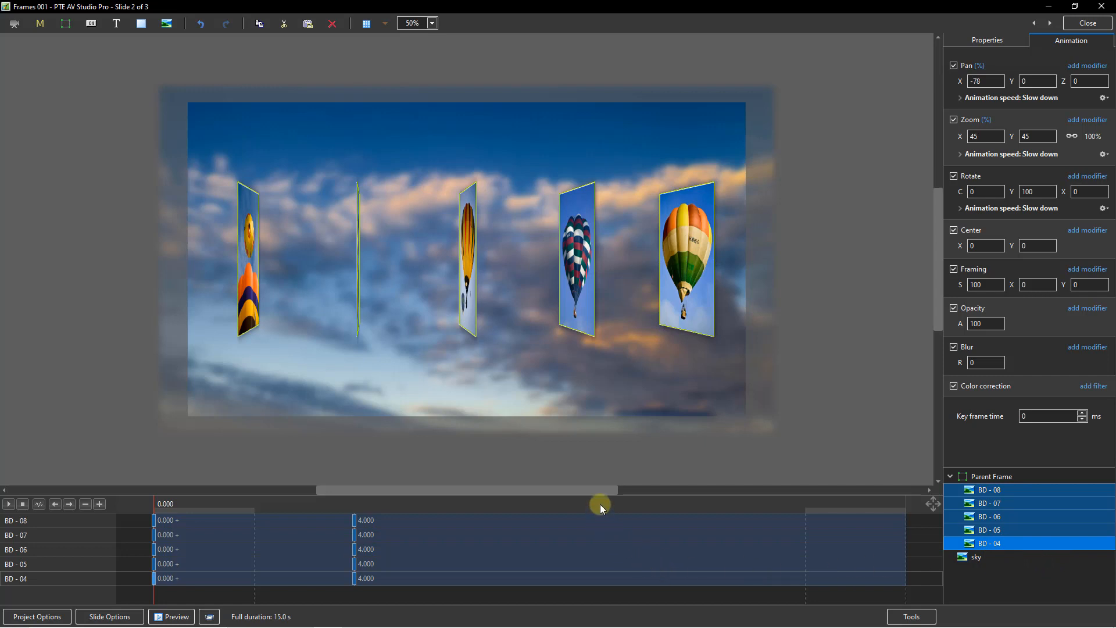
{"action": "left_click_drag", "start_coordinate": [600, 495], "coordinate": [608, 456]}
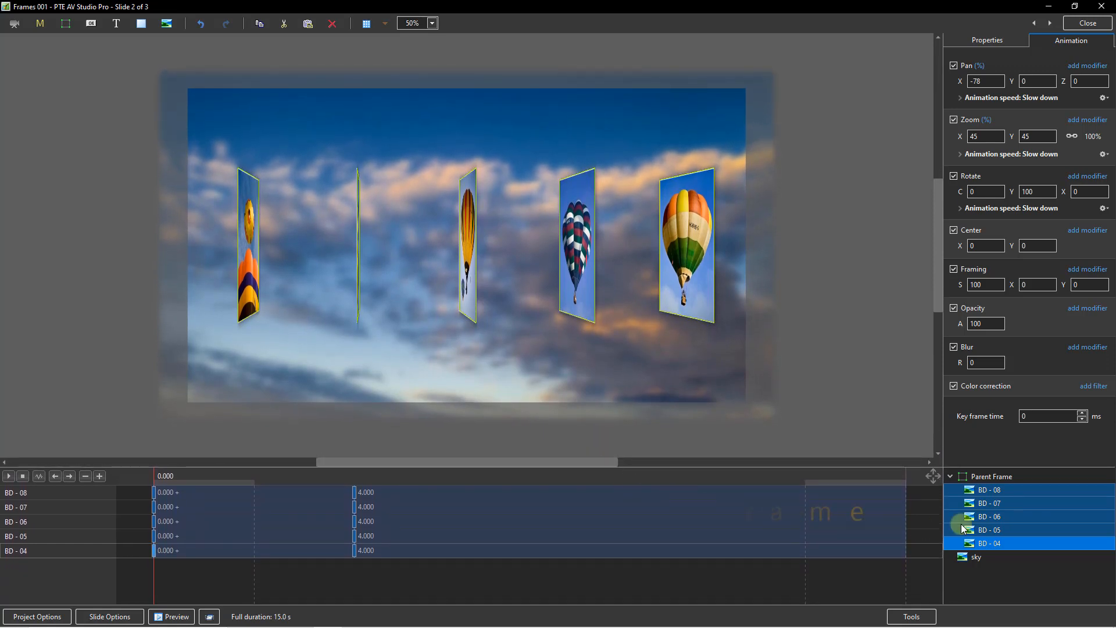
{"action": "left_click", "coordinate": [992, 477], "text": "ctrl"}
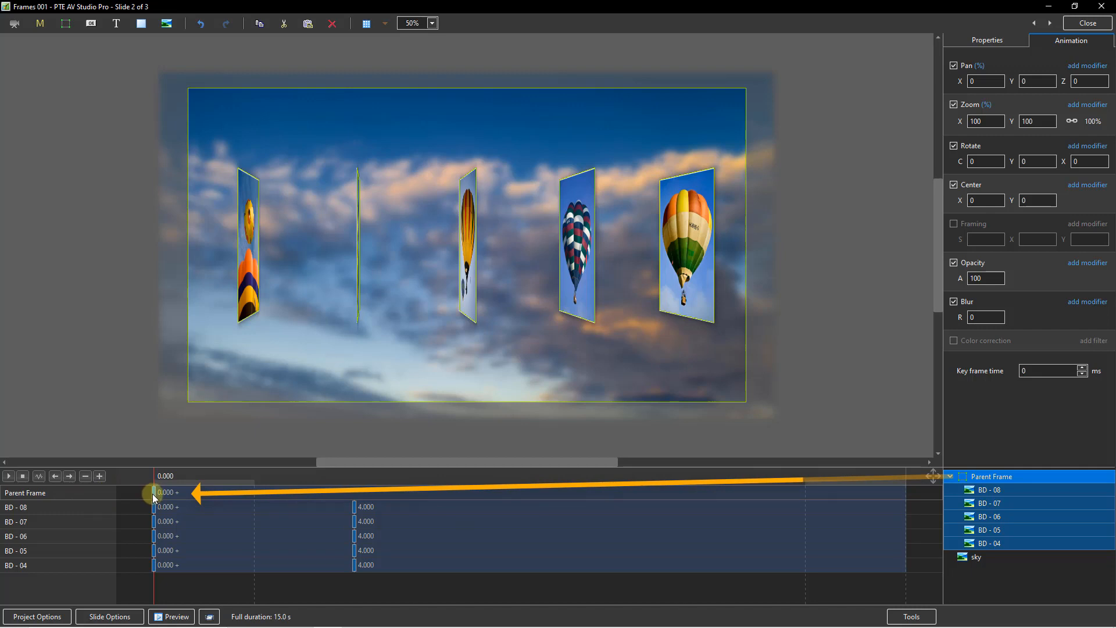
{"action": "left_click", "coordinate": [9, 477]}
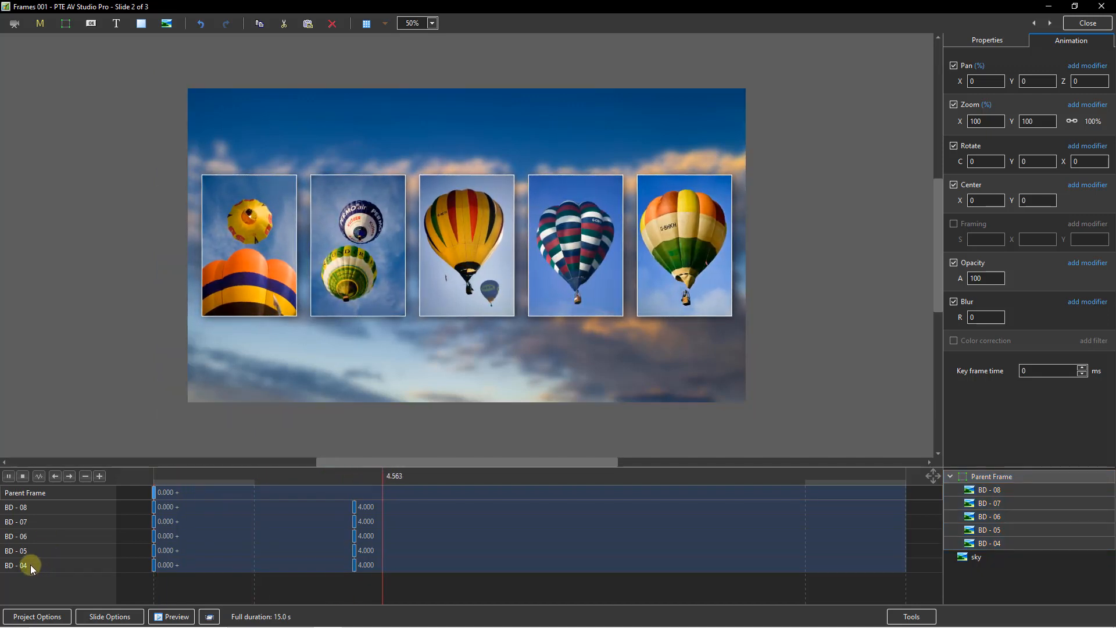
{"action": "left_click", "coordinate": [23, 479]}
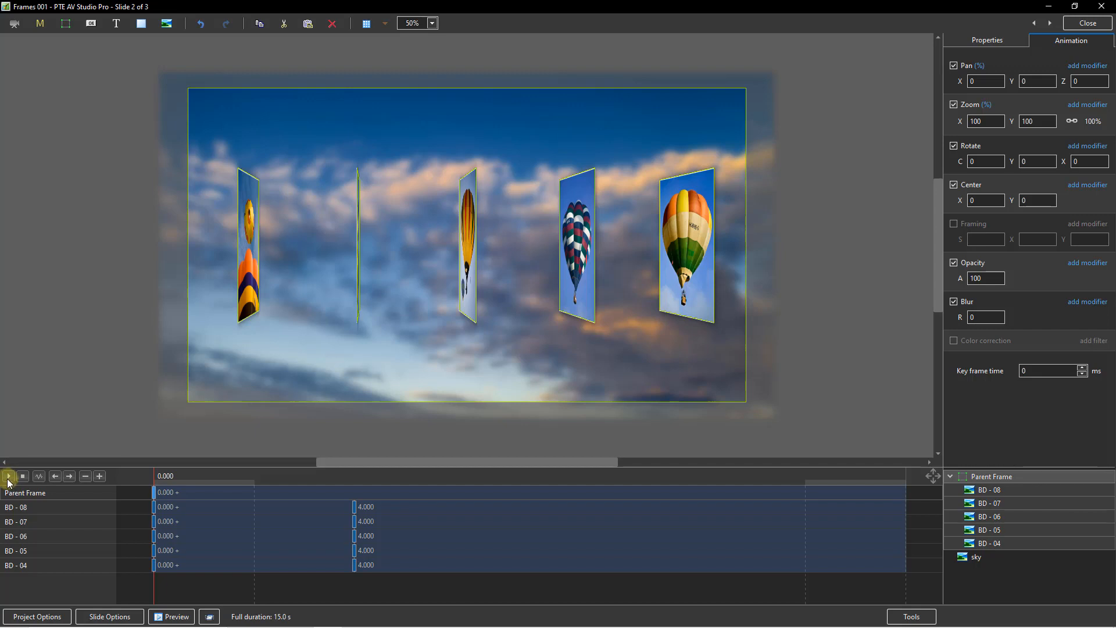
- Add a second keyframe to the Parent Frame and move it to 4.000 s, aligned with the photos' end keyframes
{"action": "left_click", "coordinate": [353, 491]}
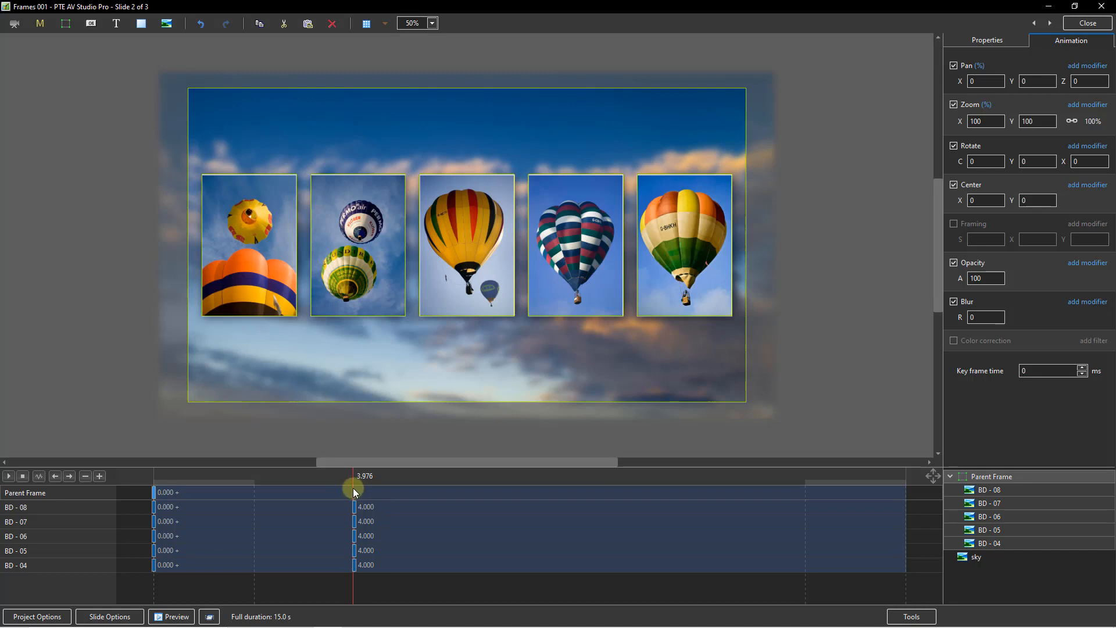
{"action": "left_click_drag", "start_coordinate": [353, 487], "coordinate": [451, 490]}
{"action": "key", "text": "Insert"}
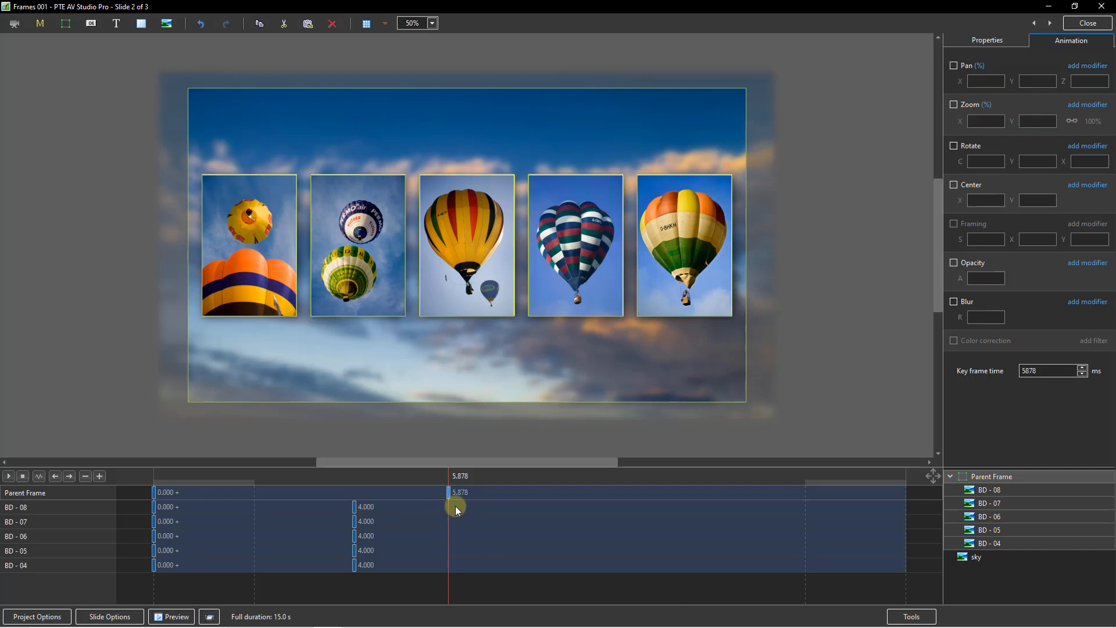
{"action": "left_click_drag", "start_coordinate": [449, 492], "coordinate": [355, 496]}
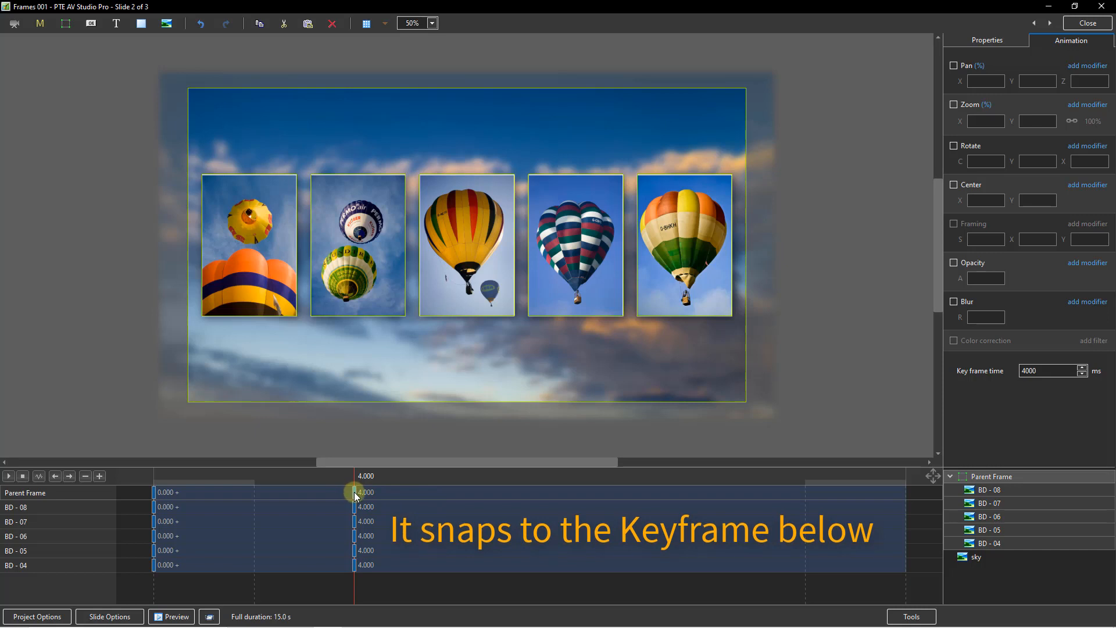
- At the Parent Frame's start keyframe, unlink the zoom axes, set Zoom X to 17 and set Pan X to -131
{"action": "left_click", "coordinate": [154, 493]}
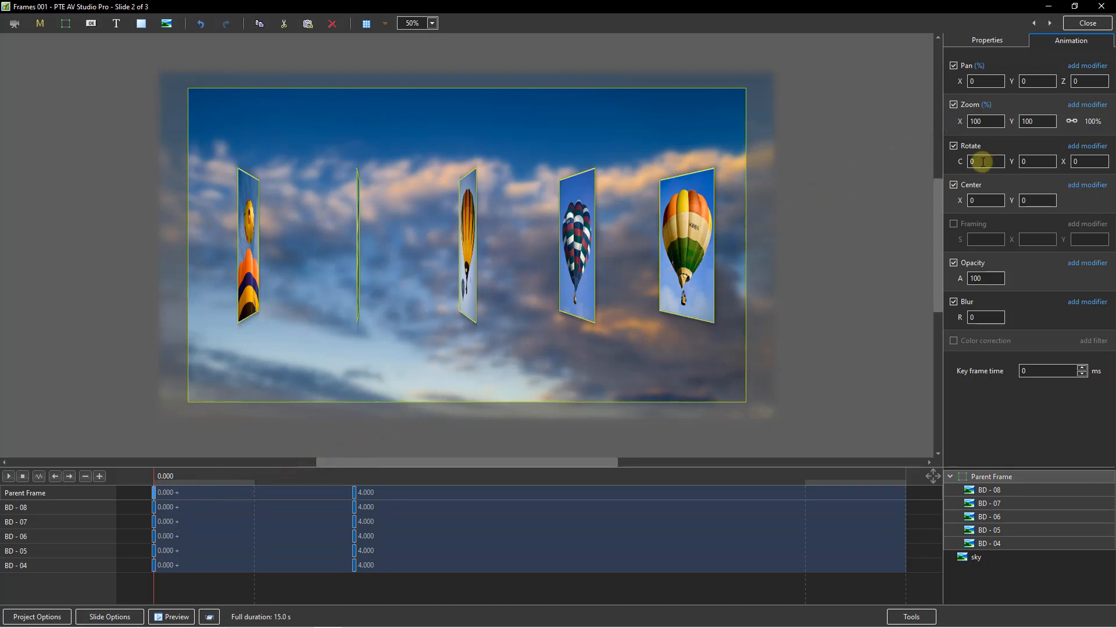
{"action": "left_click", "coordinate": [1073, 123]}
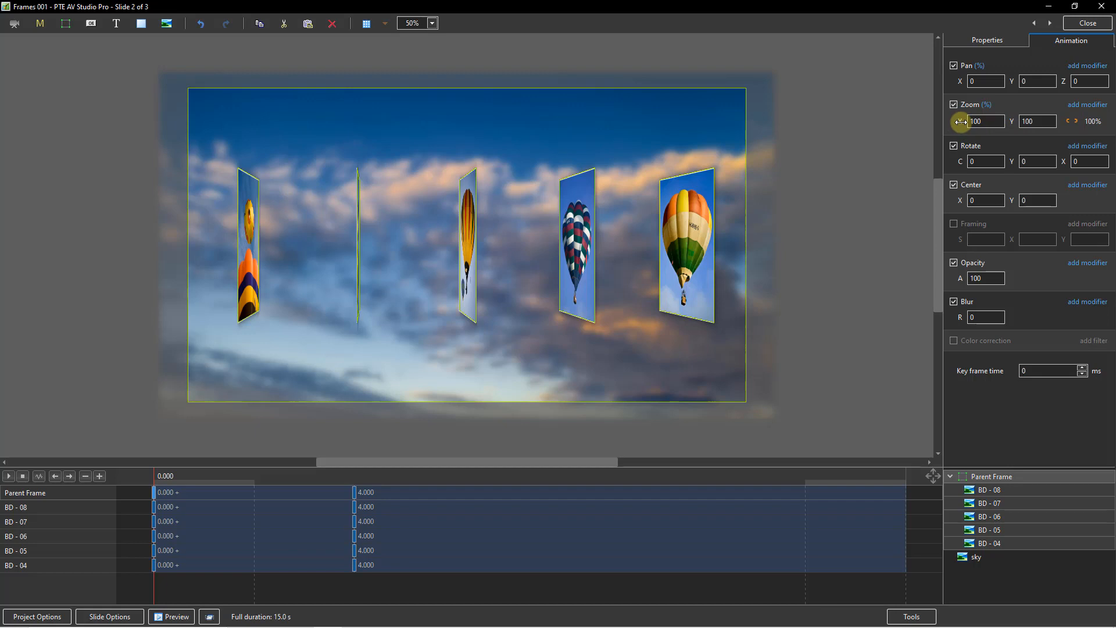
{"action": "left_click_drag", "start_coordinate": [961, 121], "coordinate": [913, 128]}
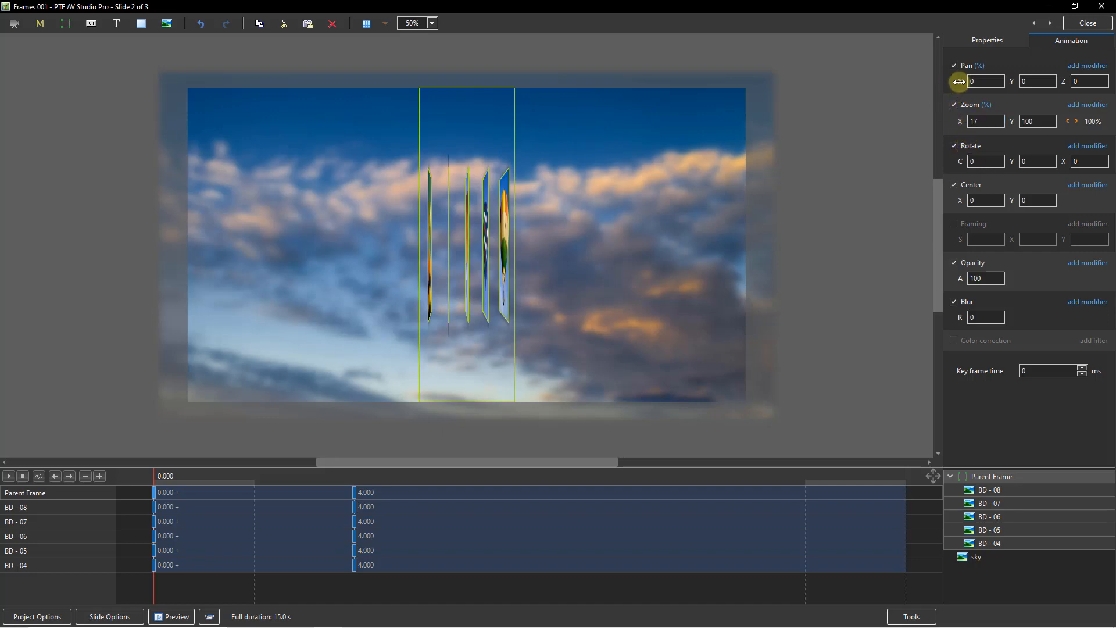
{"action": "left_click_drag", "start_coordinate": [959, 80], "coordinate": [883, 91]}
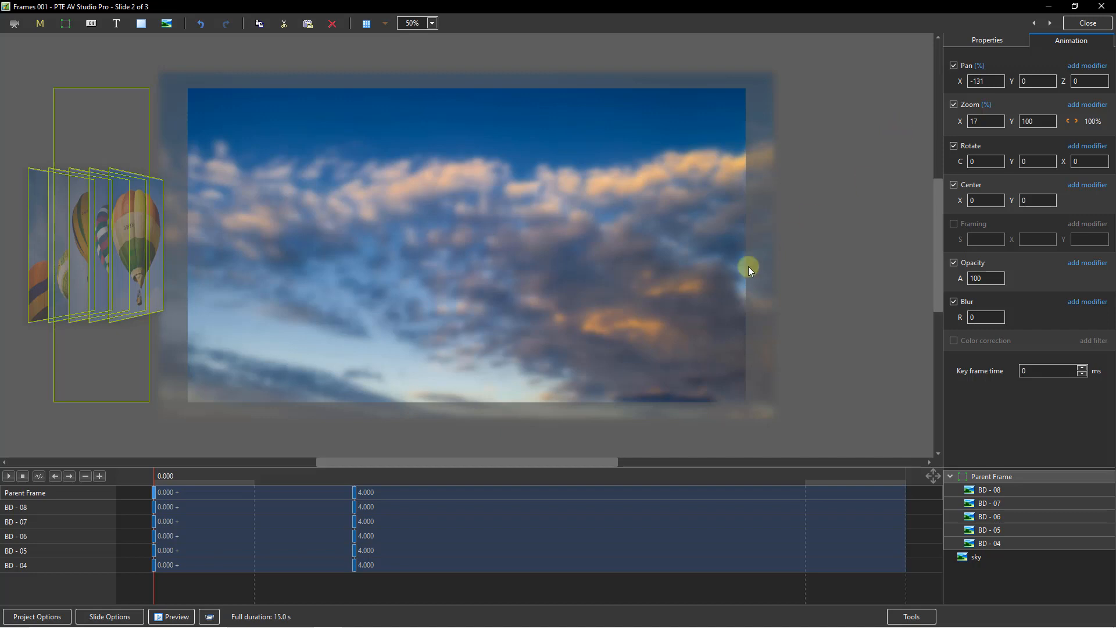
- Enable Pan at 0, Zoom at 100 and Rotate at 0 on the Parent Frame's 4.000 s keyframe
{"action": "left_click", "coordinate": [355, 492]}
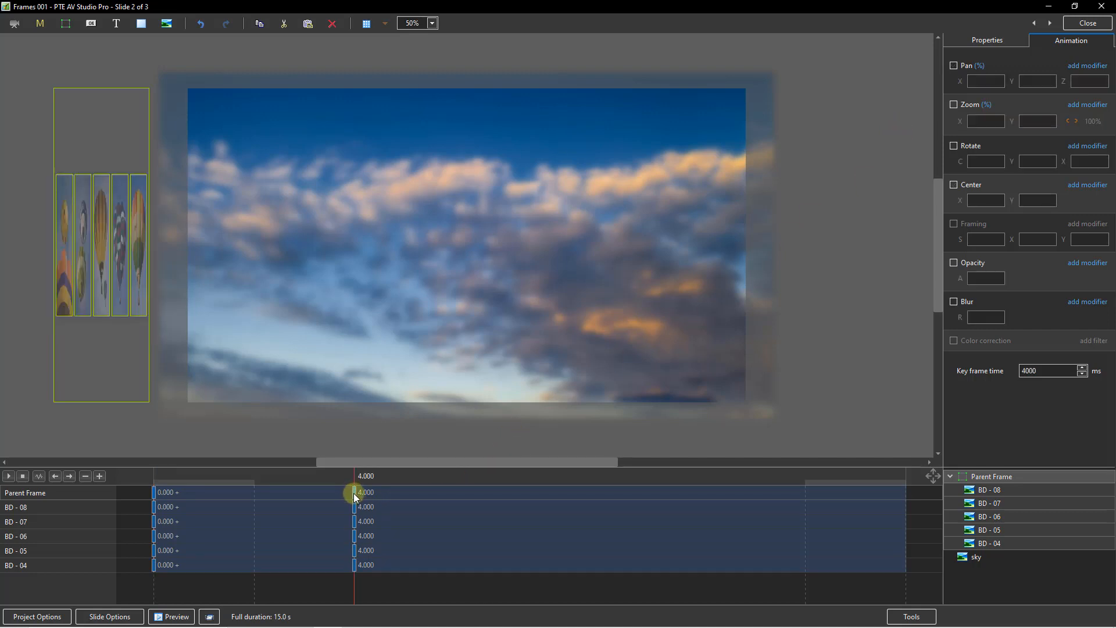
{"action": "left_click", "coordinate": [953, 65]}
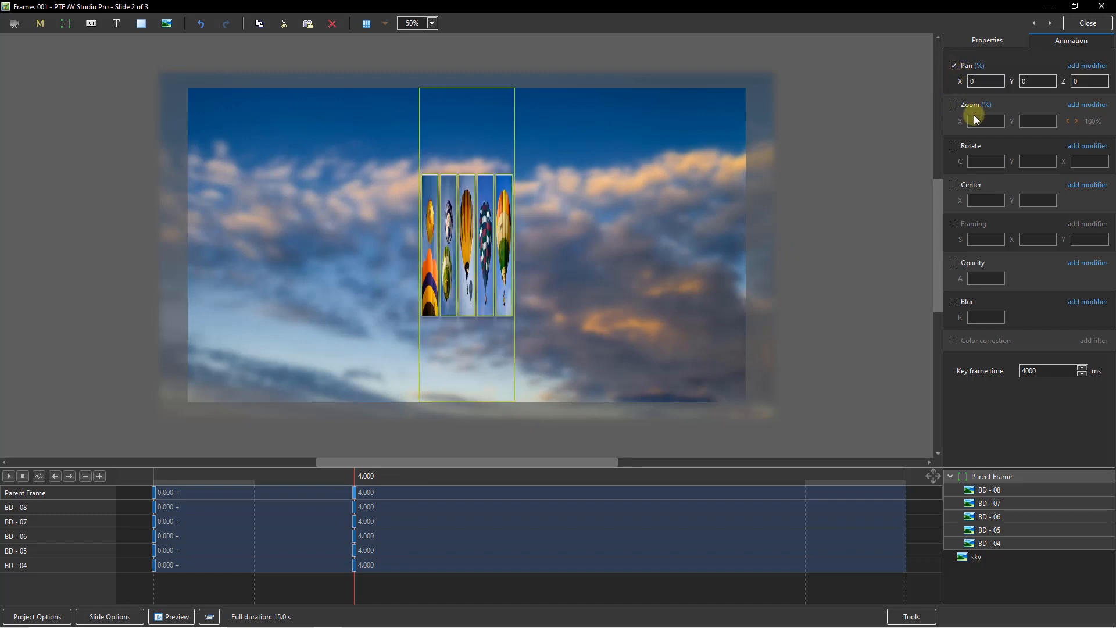
{"action": "left_click", "coordinate": [953, 105]}
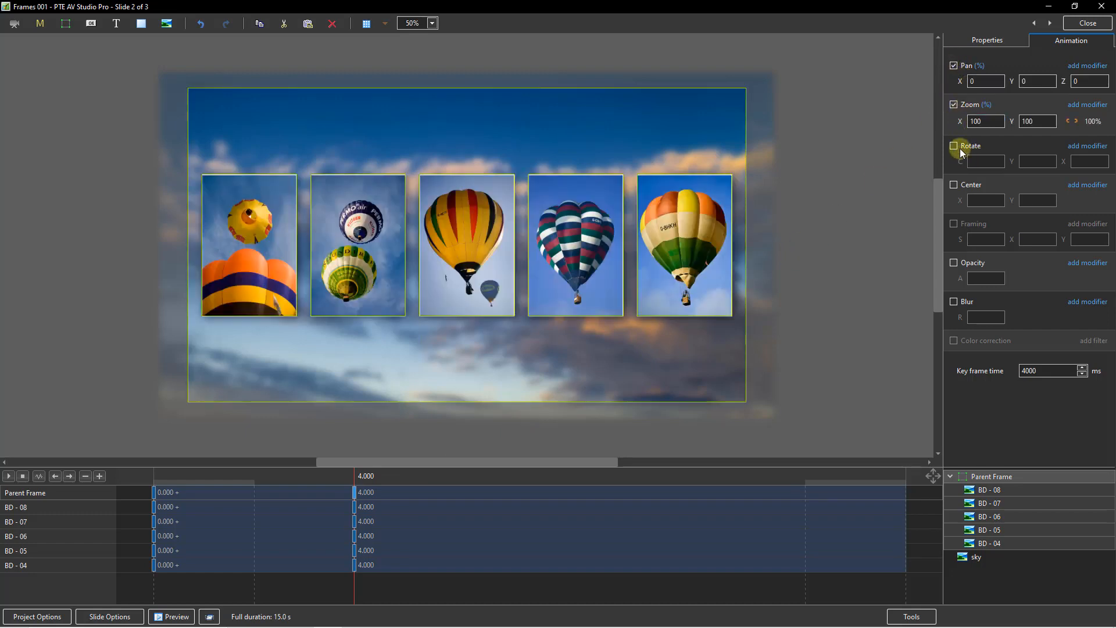
{"action": "left_click", "coordinate": [954, 146]}
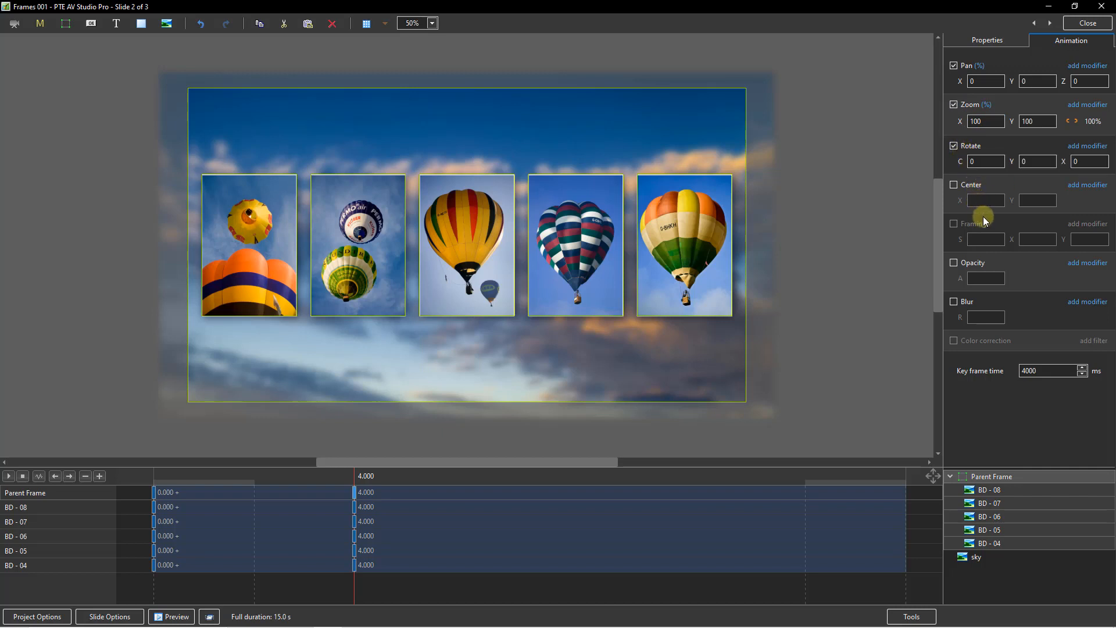
- Play the combined parent and child animation twice from the start keyframe, stopping the preview after each run
{"action": "left_click", "coordinate": [155, 494]}
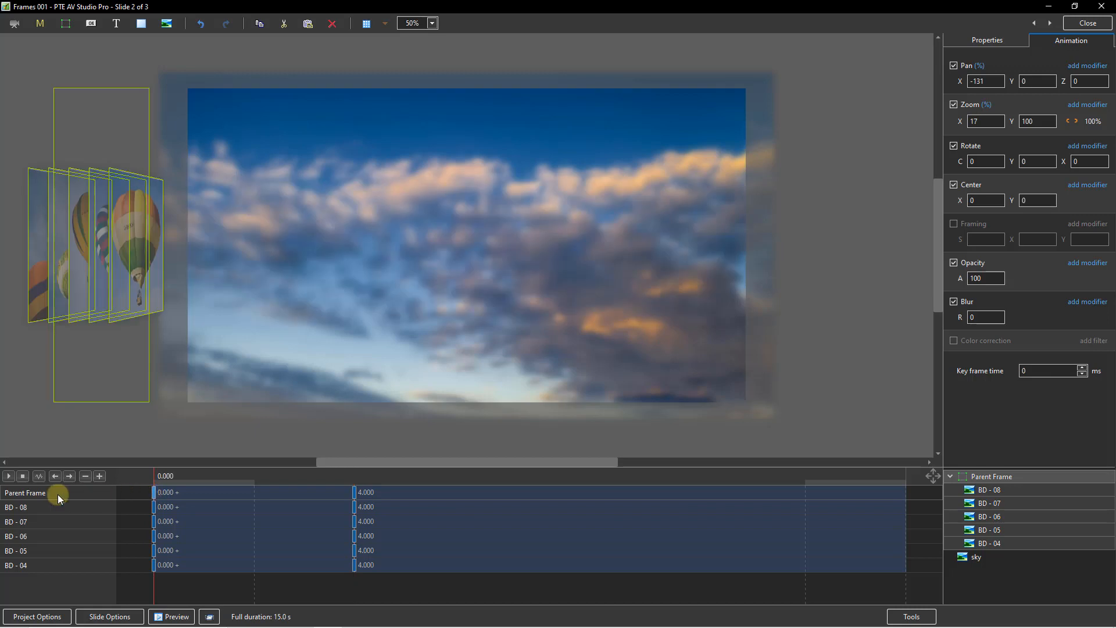
{"action": "left_click", "coordinate": [8, 477]}
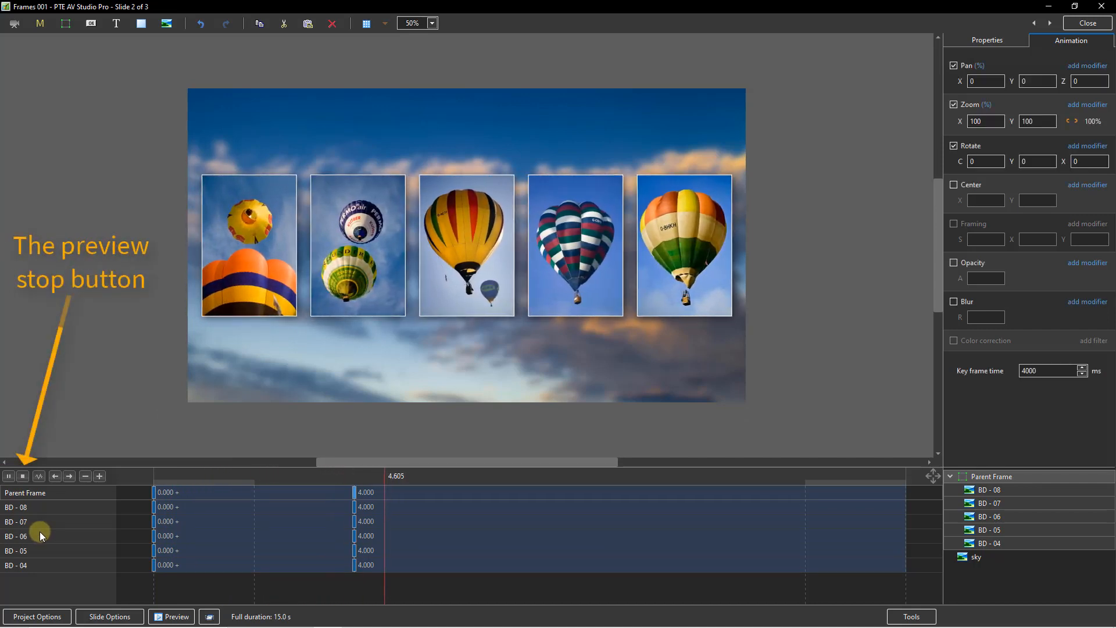
{"action": "left_click", "coordinate": [22, 477]}
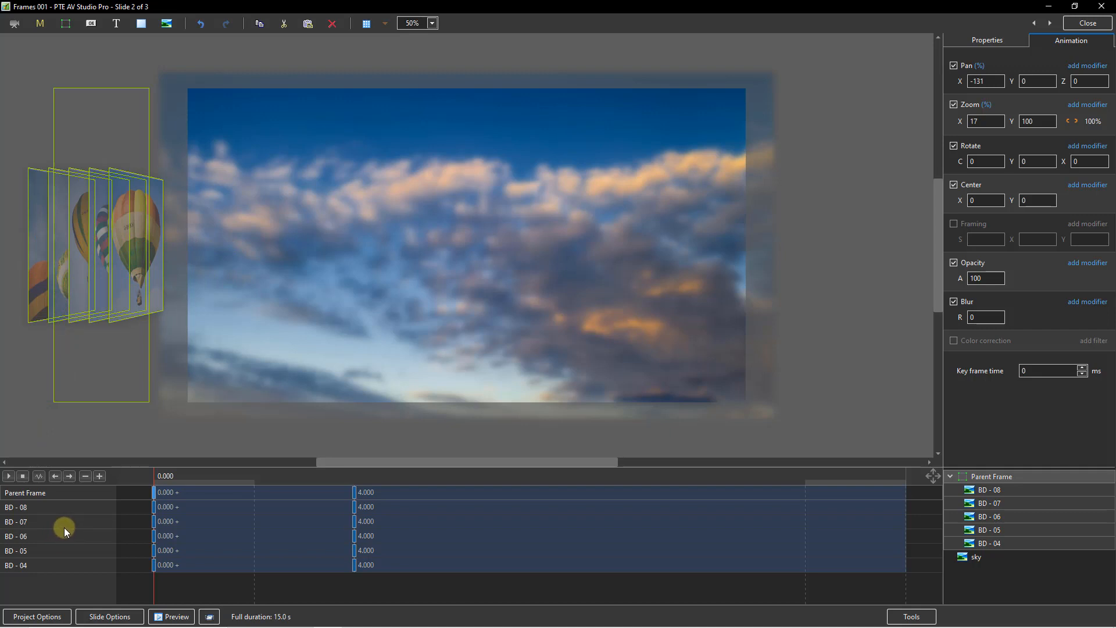
{"action": "left_click", "coordinate": [9, 476]}
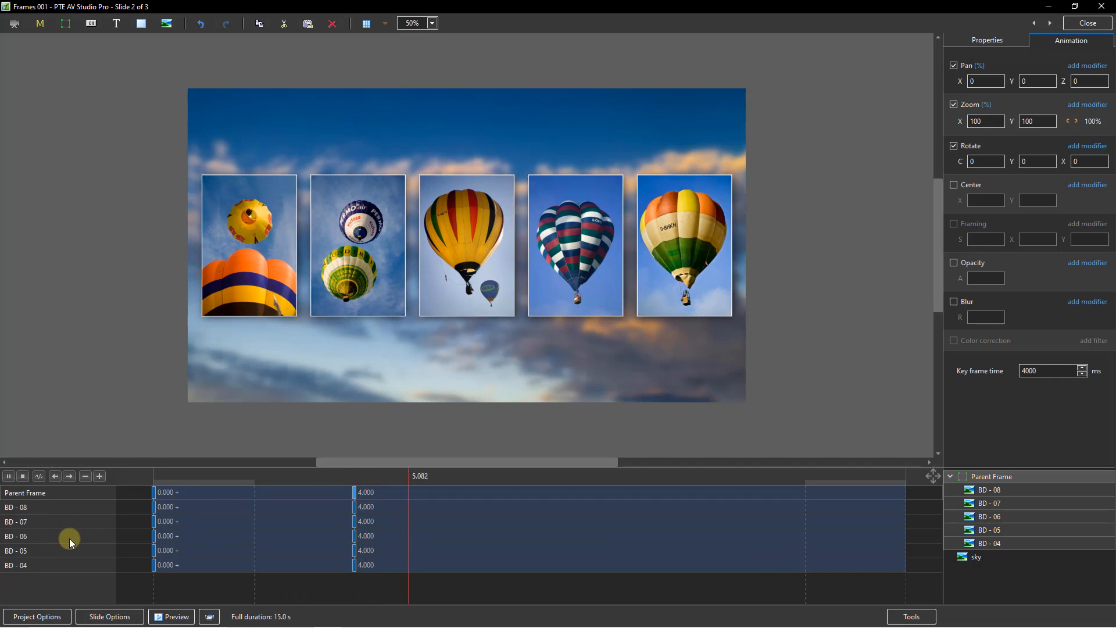
{"action": "left_click", "coordinate": [23, 478]}
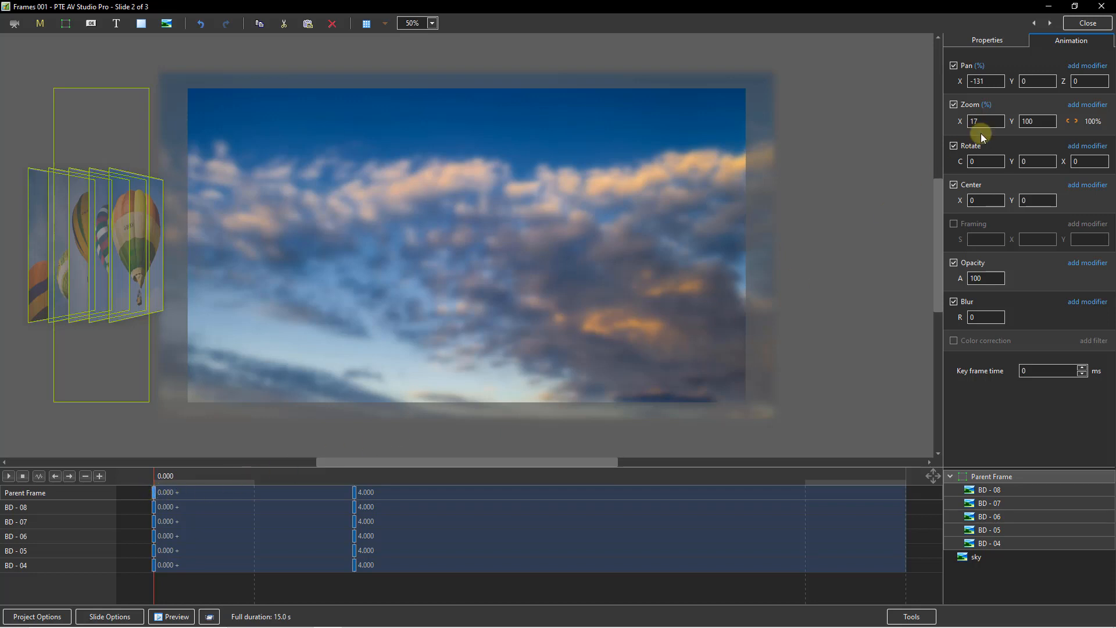
- Add a Slow down animation speed modifier to the Parent Frame's Pan at the start keyframe
{"action": "left_click", "coordinate": [1087, 78]}
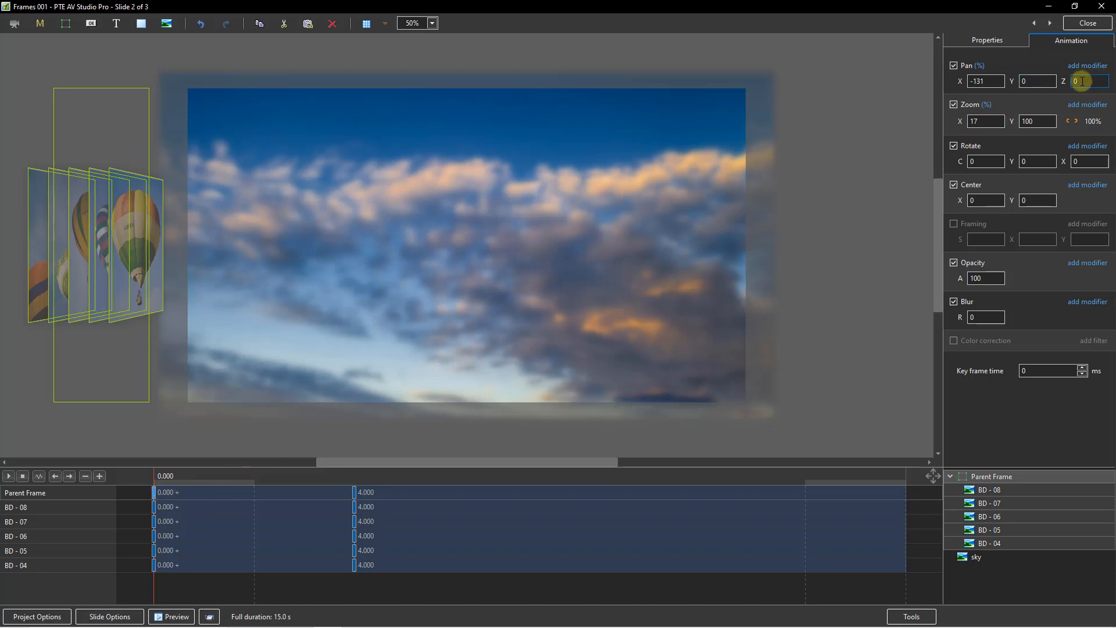
{"action": "left_click", "coordinate": [1092, 68]}
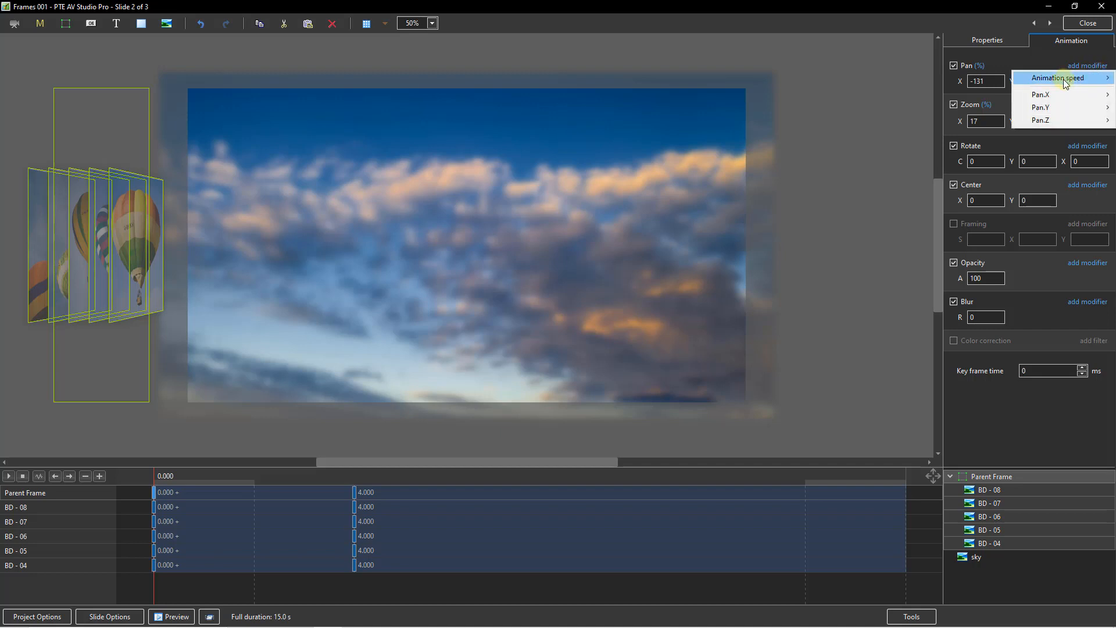
{"action": "mouse_move", "coordinate": [1062, 79]}
{"action": "left_click", "coordinate": [979, 92]}
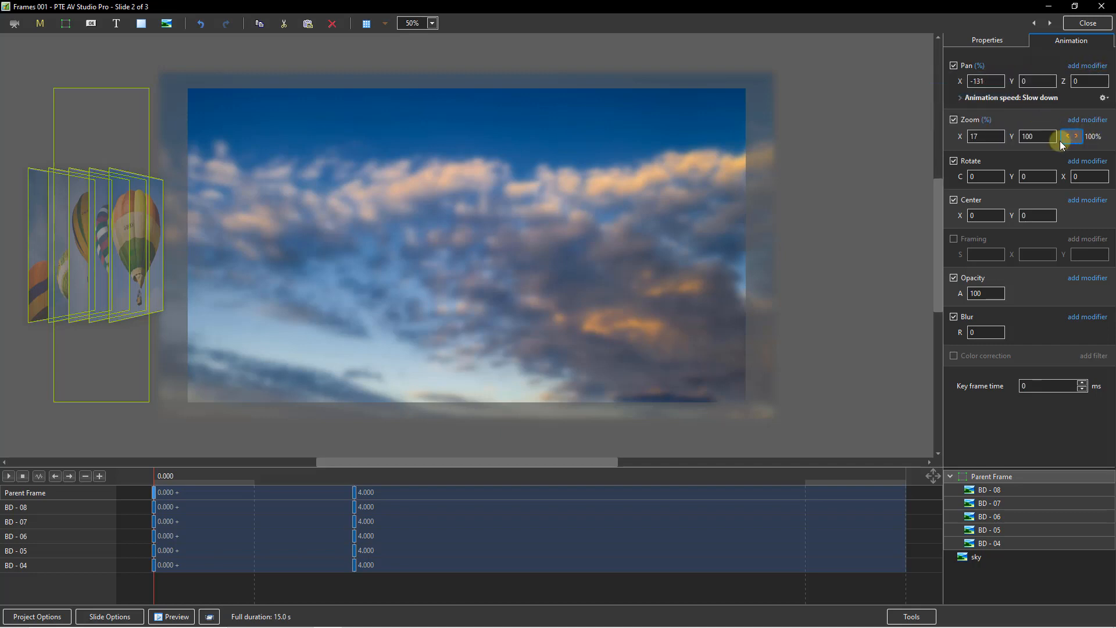
- Add Slow down animation speed modifiers to the Parent Frame's Zoom and Rotate at the start keyframe
{"action": "left_click", "coordinate": [1093, 122]}
{"action": "mouse_move", "coordinate": [1065, 131]}
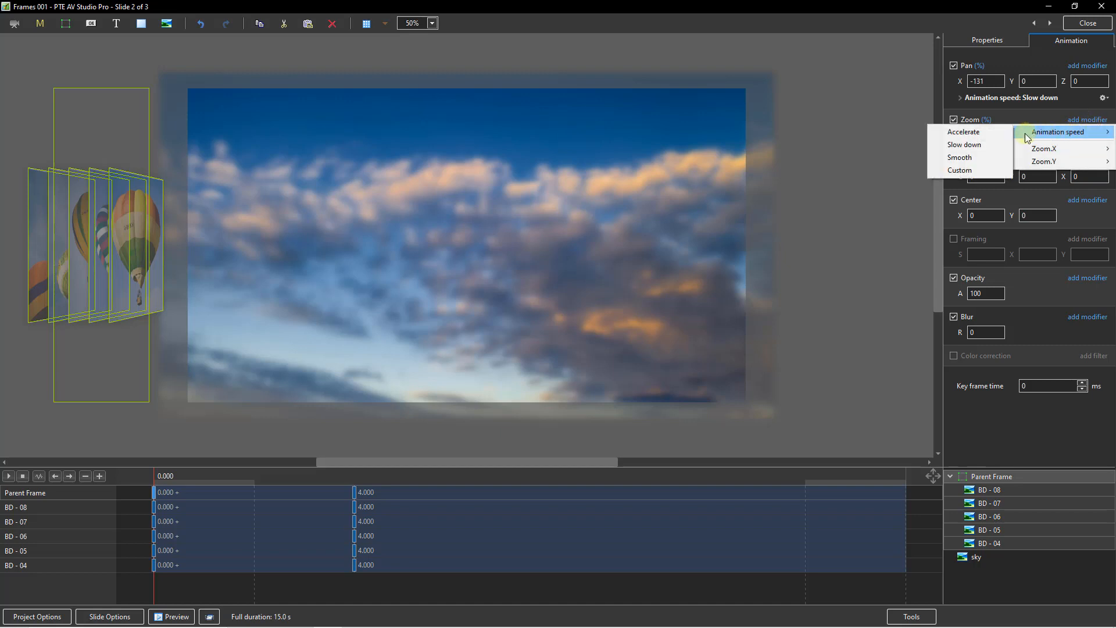
{"action": "left_click", "coordinate": [979, 144]}
{"action": "left_click", "coordinate": [1090, 192]}
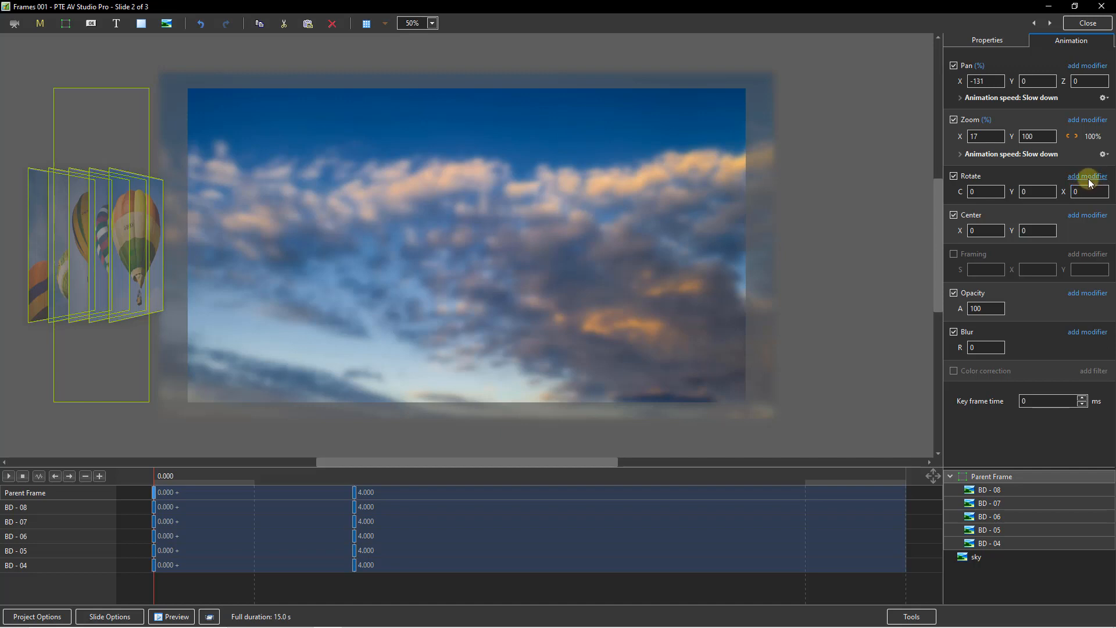
{"action": "left_click", "coordinate": [1088, 177]}
{"action": "mouse_move", "coordinate": [1062, 191]}
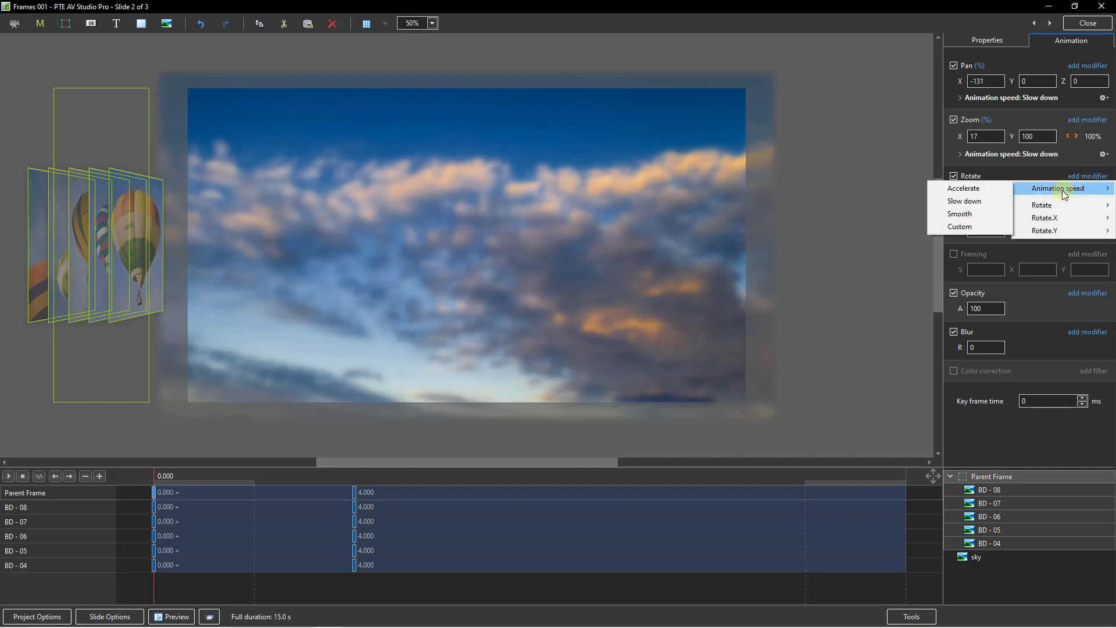
{"action": "left_click", "coordinate": [989, 201]}
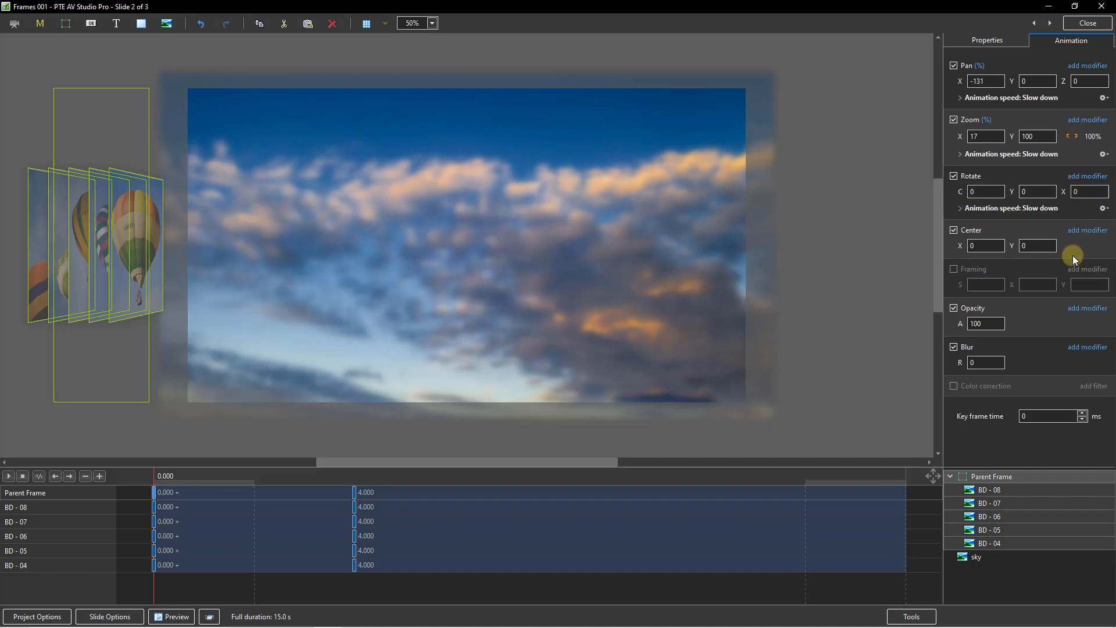
- Play the combined animation from the start keyframe, stop it, and check the Parent Frame's 4.000 s keyframe
{"action": "left_click", "coordinate": [8, 477]}
{"action": "left_click", "coordinate": [70, 488]}
{"action": "left_click", "coordinate": [154, 494]}
{"action": "left_click", "coordinate": [354, 493]}
{"action": "left_click", "coordinate": [15, 491]}
{"action": "left_click", "coordinate": [10, 476]}
{"action": "left_click", "coordinate": [47, 521]}
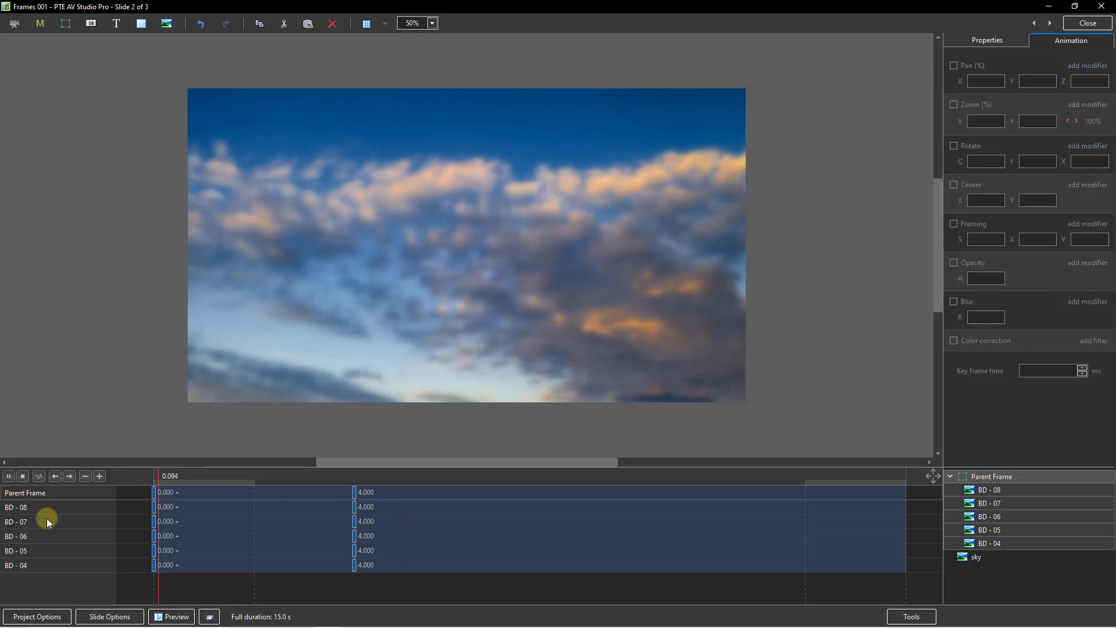
{"action": "left_click", "coordinate": [60, 532]}
{"action": "left_click", "coordinate": [50, 525]}
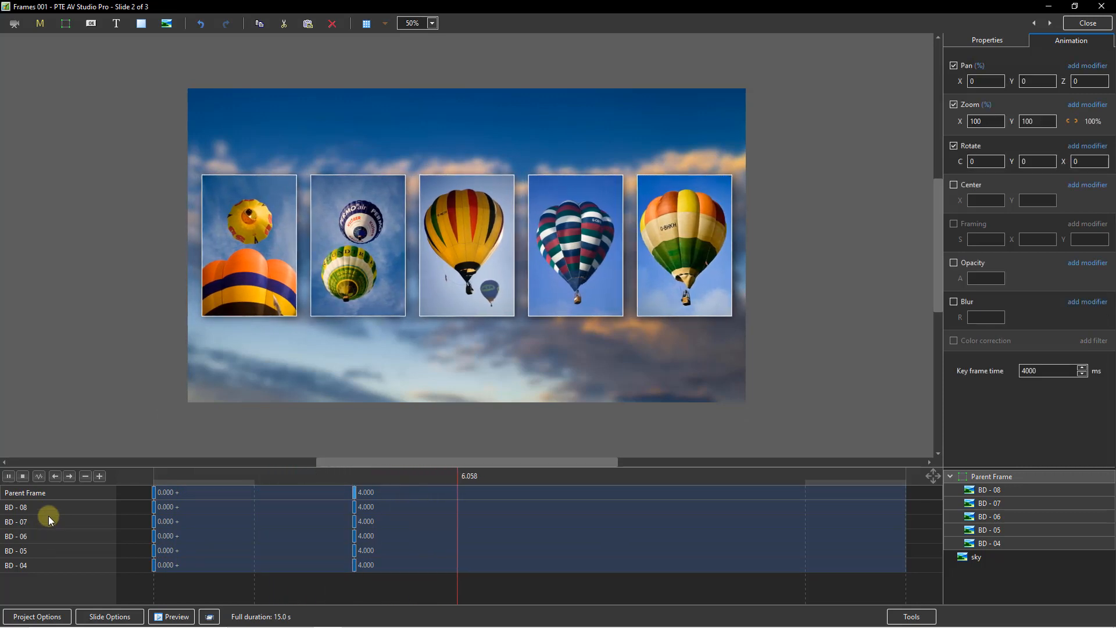
{"action": "left_click", "coordinate": [23, 476]}
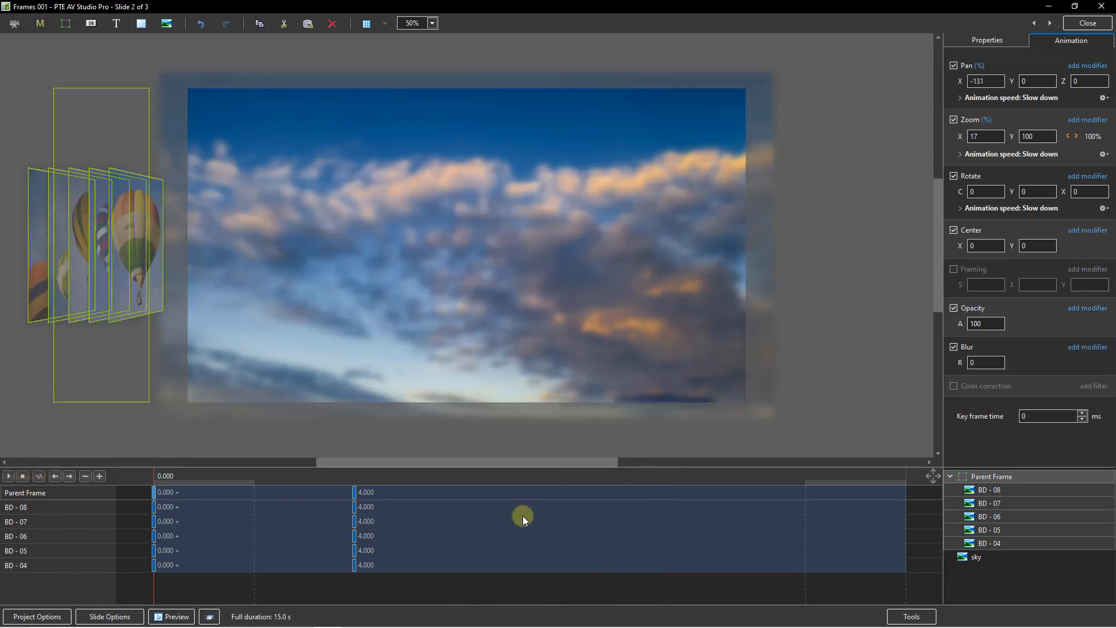
{"action": "left_click", "coordinate": [354, 492]}
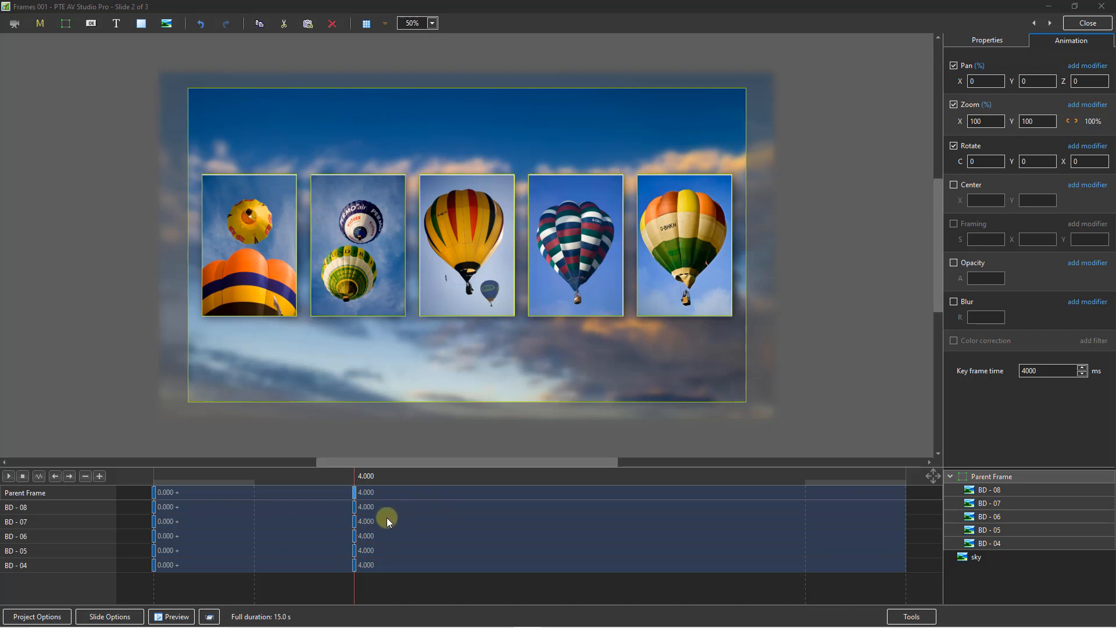
- At the Parent Frame's start keyframe, set Rotate C to 30, Pan X to -139 and Pan Y to -131, and play the result
{"action": "left_click", "coordinate": [154, 493]}
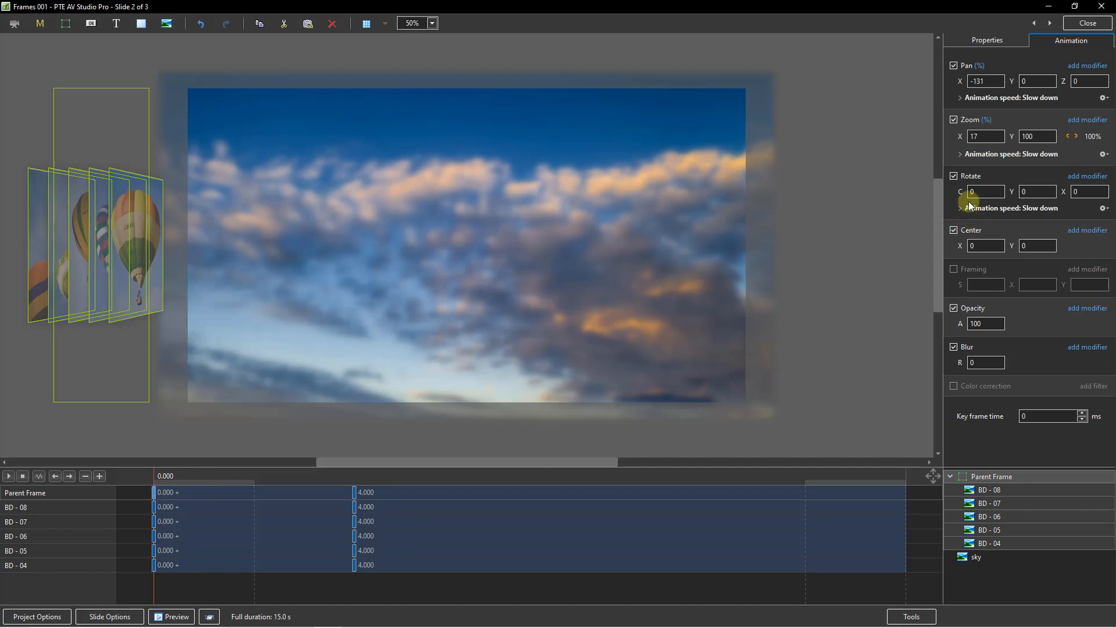
{"action": "left_click_drag", "start_coordinate": [961, 193], "coordinate": [978, 193]}
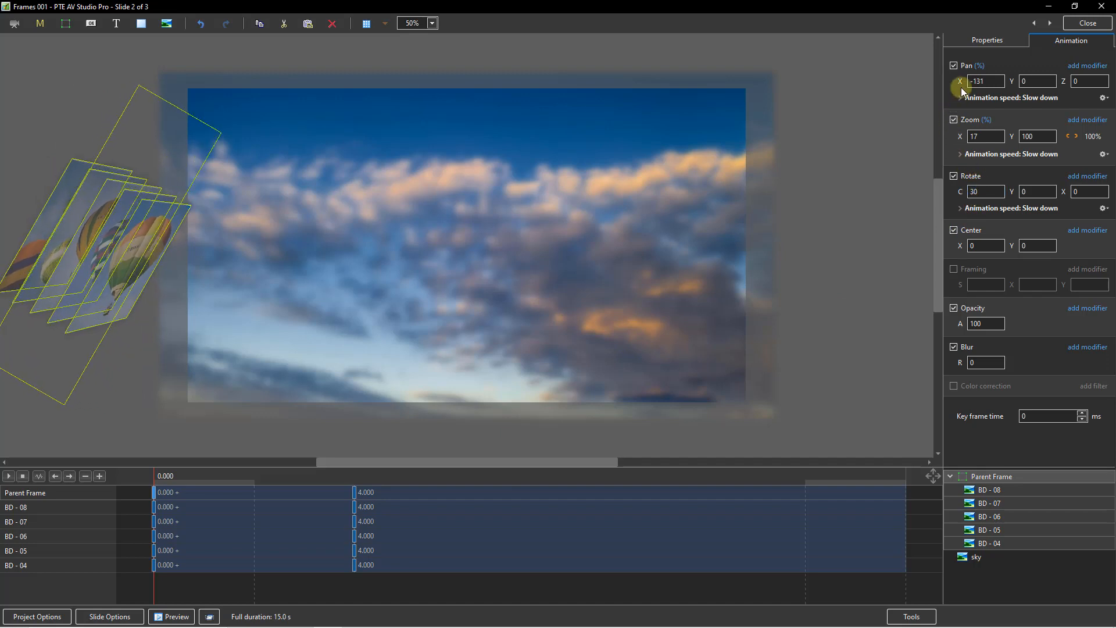
{"action": "left_click_drag", "start_coordinate": [963, 81], "coordinate": [957, 83]}
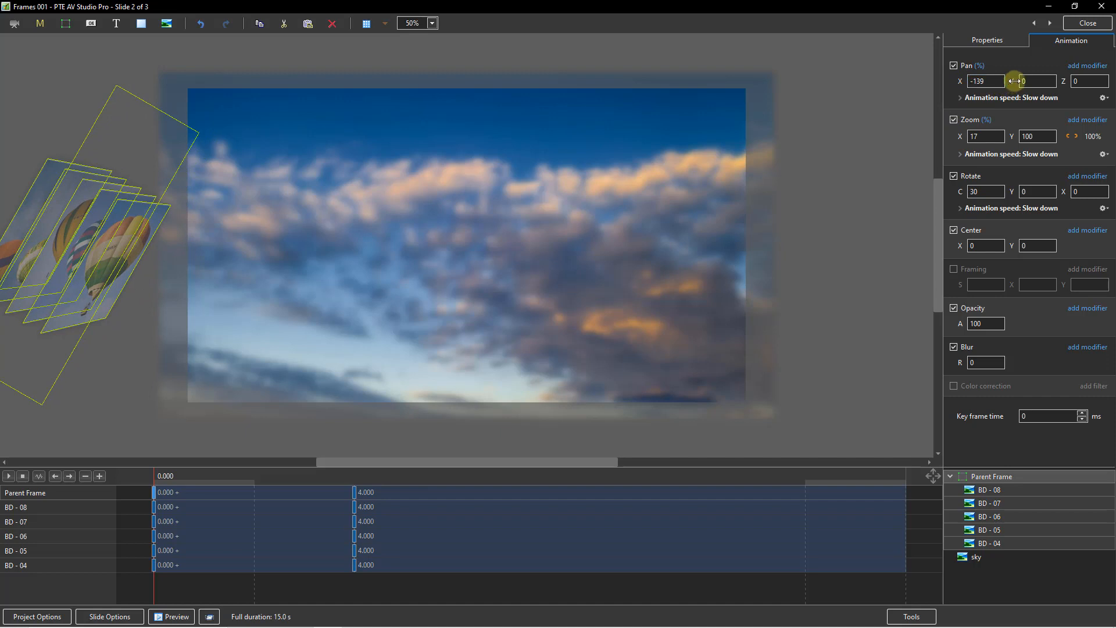
{"action": "left_click_drag", "start_coordinate": [1012, 81], "coordinate": [942, 159]}
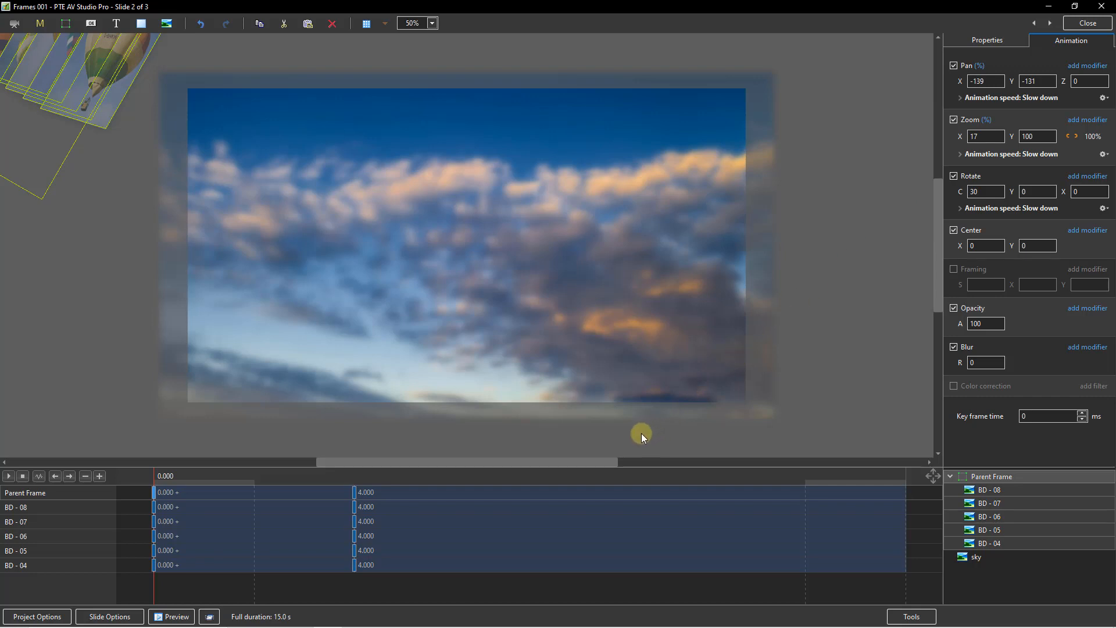
{"action": "left_click", "coordinate": [10, 476]}
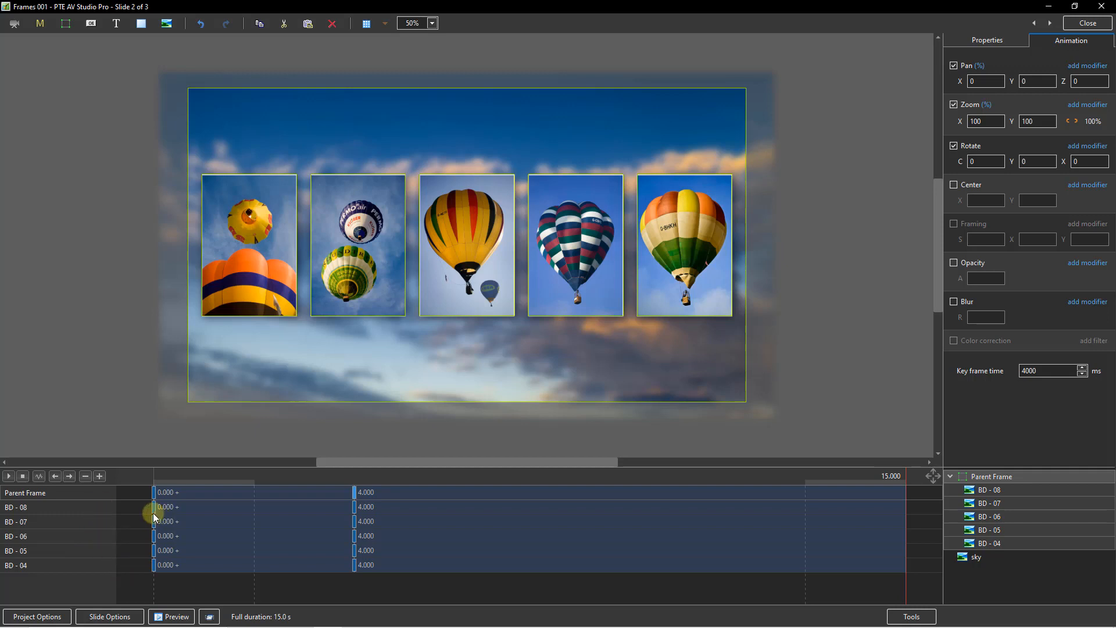
- Try moving only the Parent Frame's 4.000 s keyframe to 5.866 s and play the animation from the start
{"action": "left_click", "coordinate": [1032, 578]}
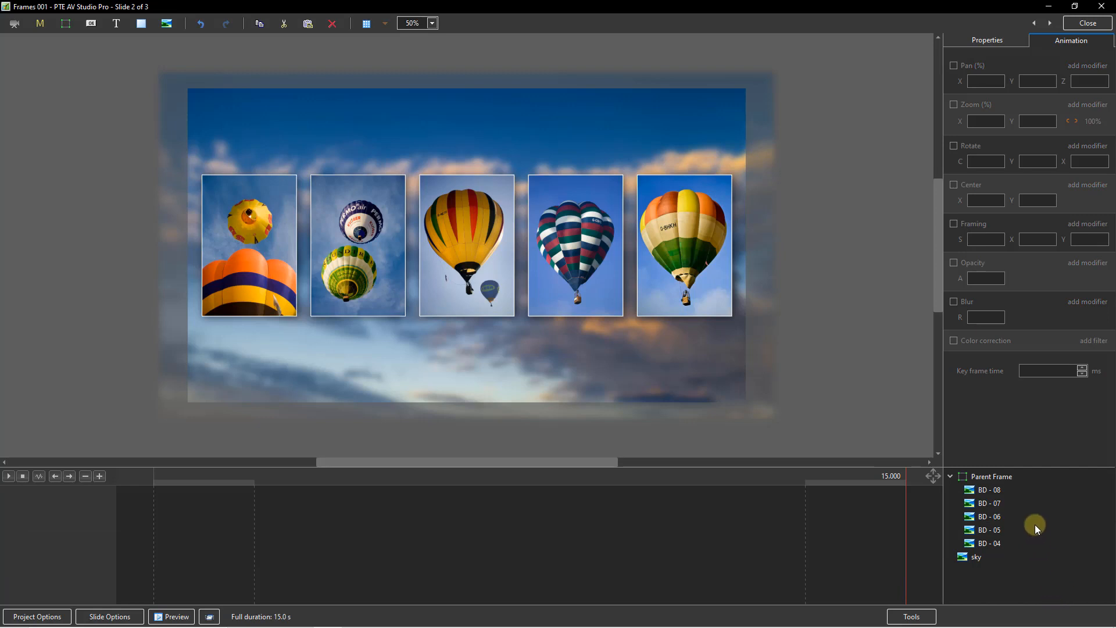
{"action": "left_click", "coordinate": [990, 477]}
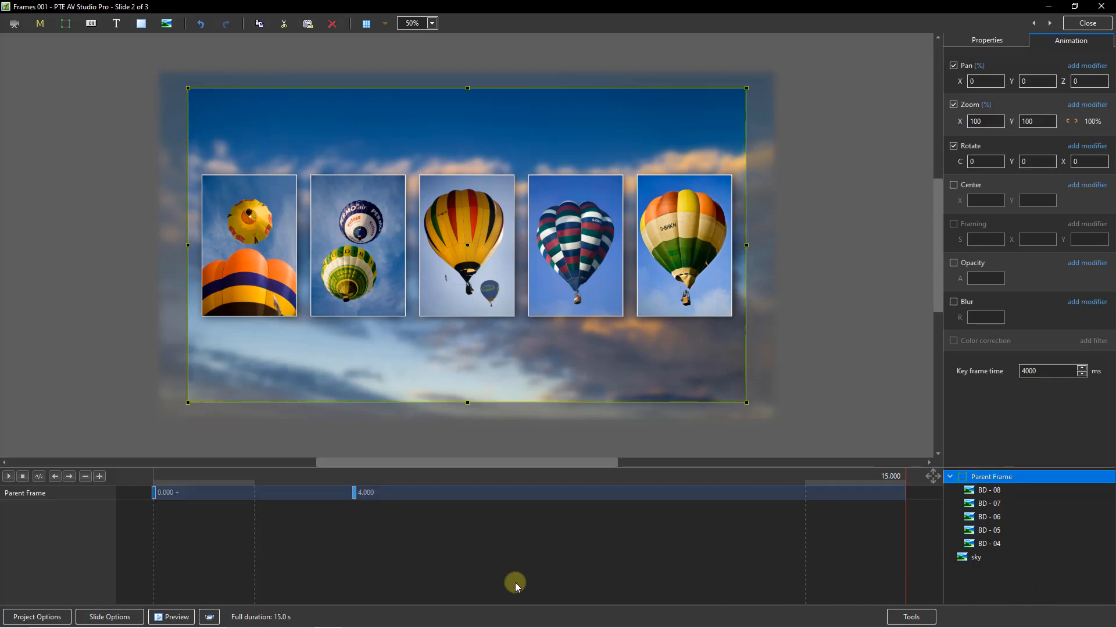
{"action": "left_click_drag", "start_coordinate": [355, 493], "coordinate": [450, 500]}
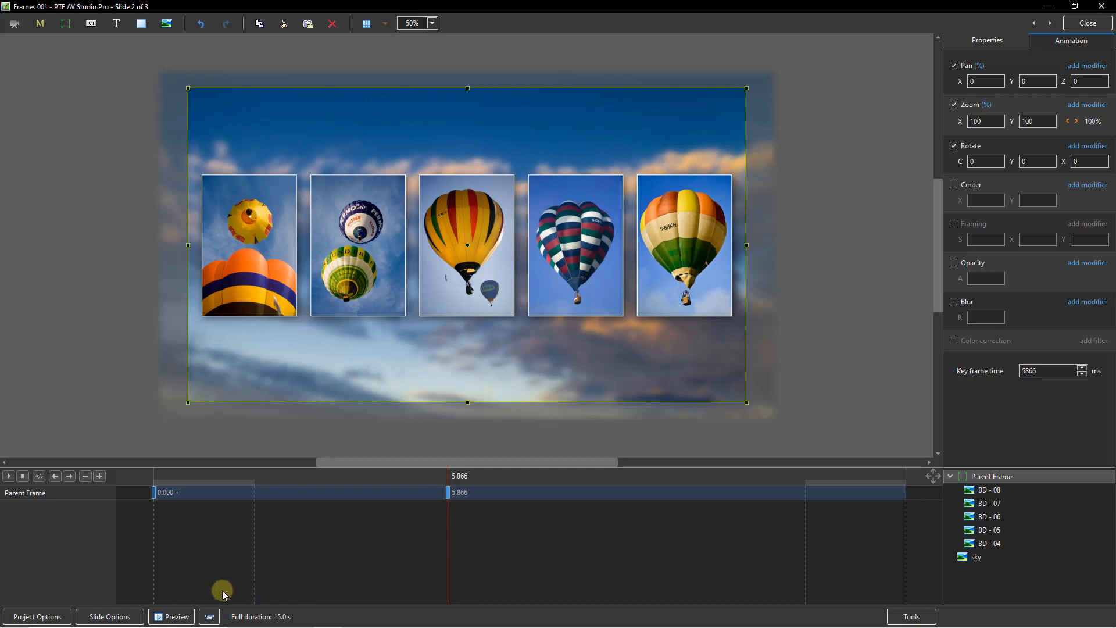
{"action": "left_click", "coordinate": [155, 493]}
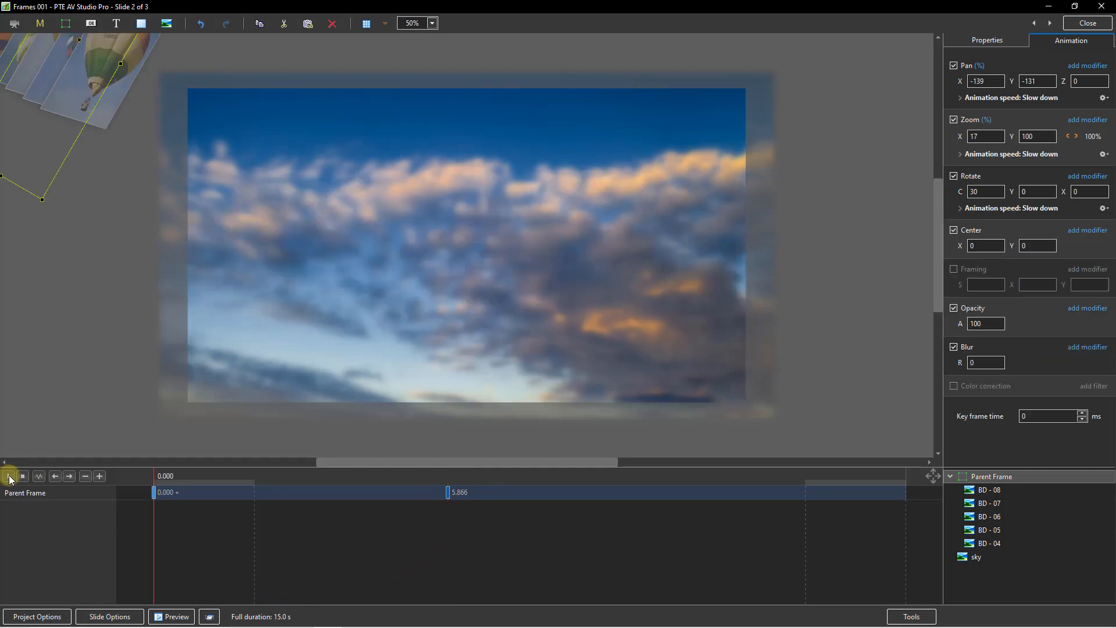
{"action": "left_click", "coordinate": [10, 476]}
{"action": "left_click", "coordinate": [355, 494]}
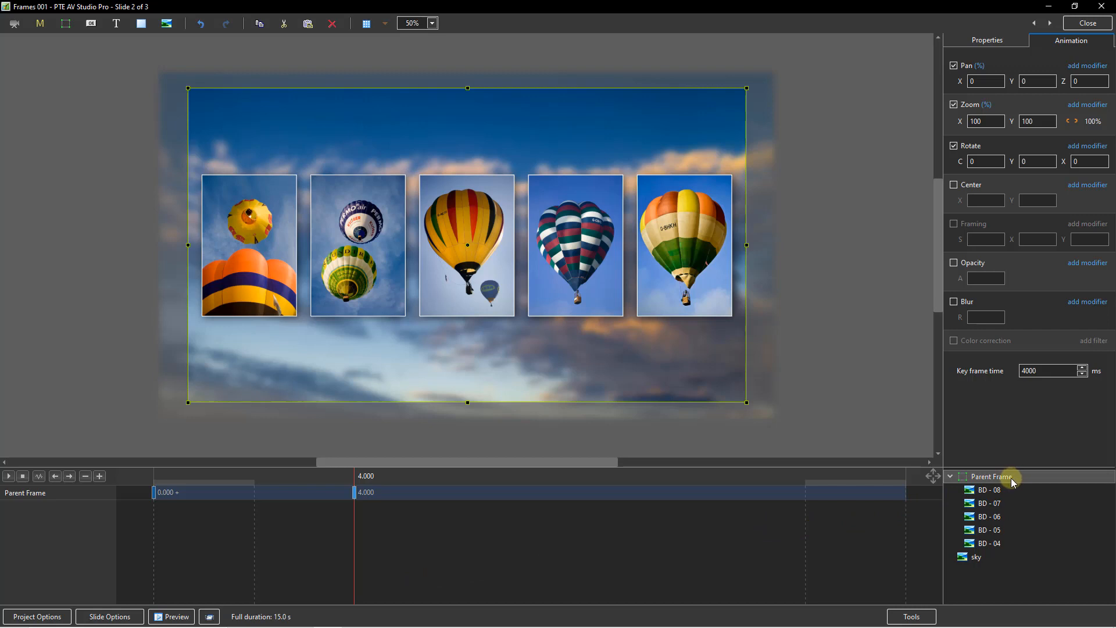
- Examine the 4.000 s keyframe settings of each child photo, from BD - 08 down to BD - 04
{"action": "left_click", "coordinate": [992, 493]}
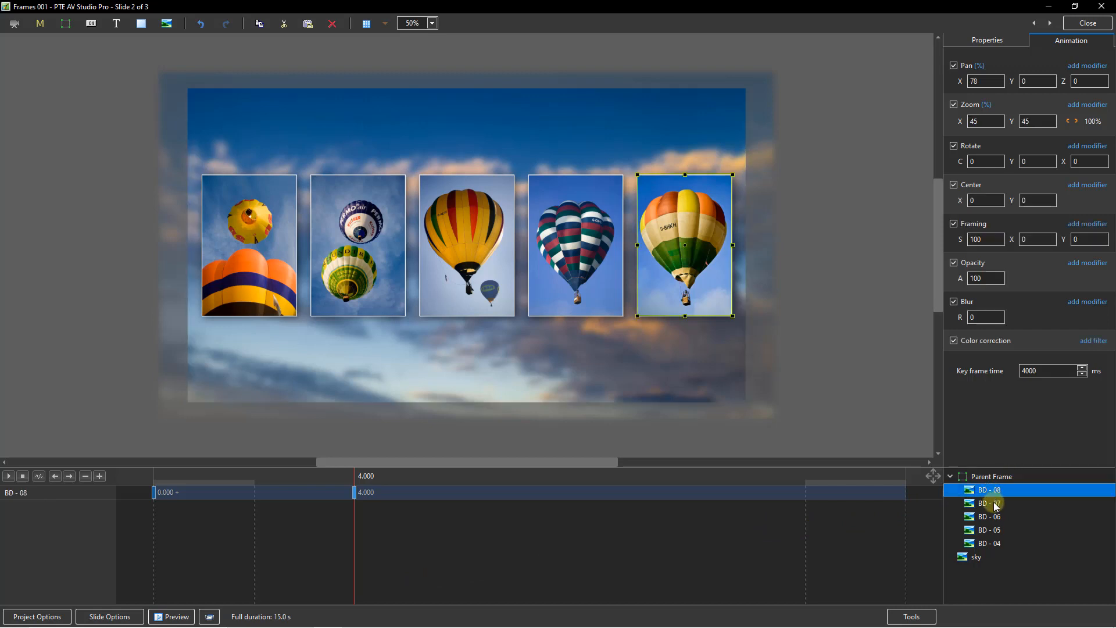
{"action": "left_click", "coordinate": [995, 504]}
{"action": "left_click", "coordinate": [991, 516]}
{"action": "left_click", "coordinate": [991, 531]}
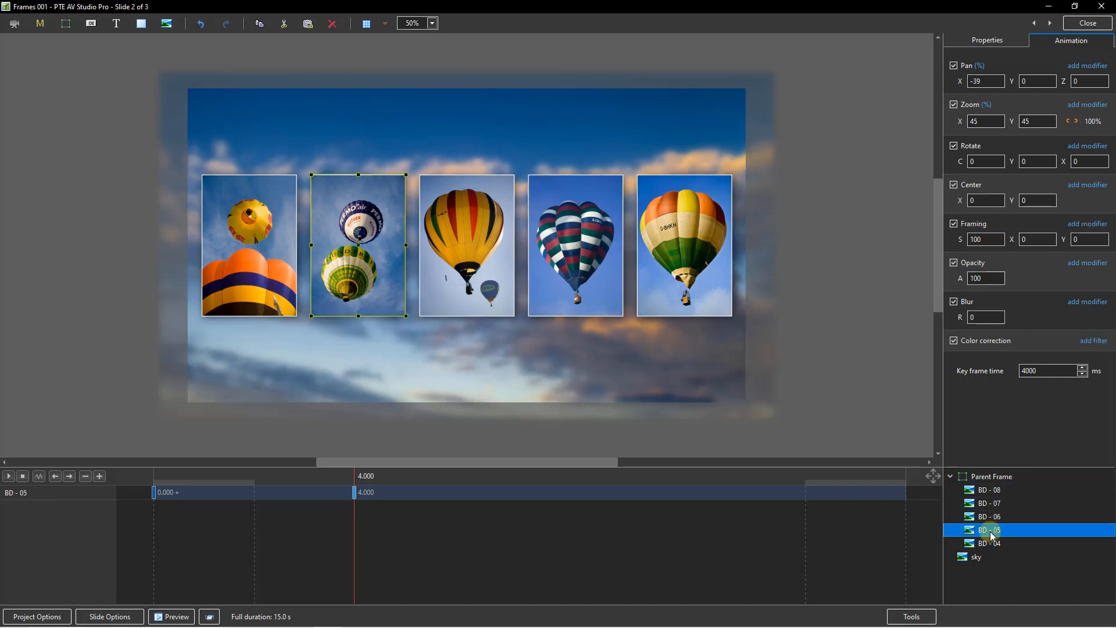
{"action": "left_click", "coordinate": [991, 545]}
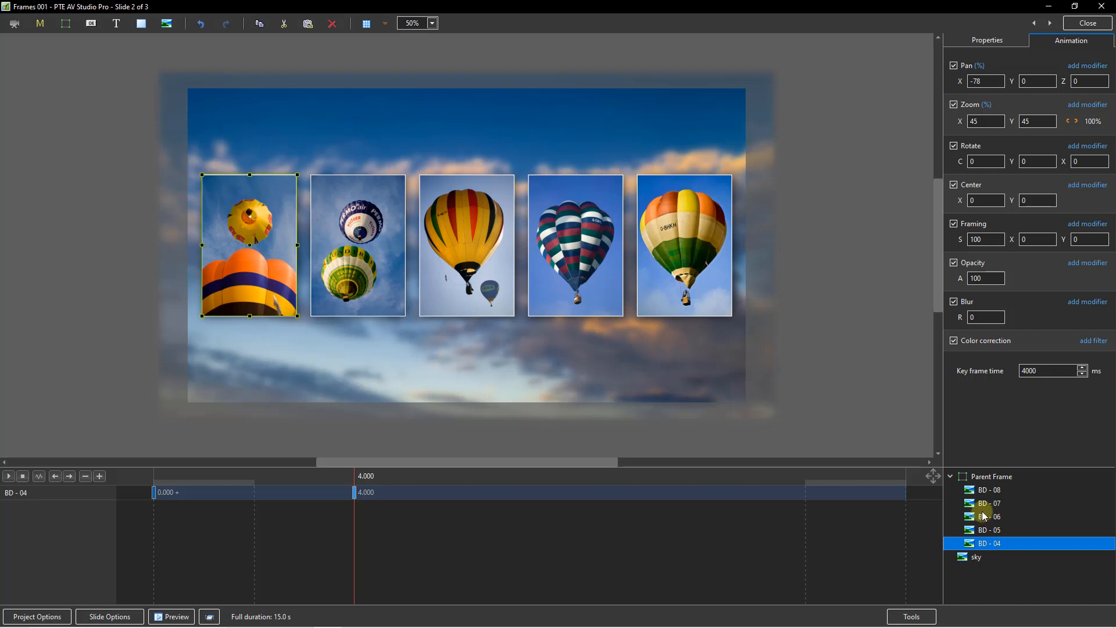
- Add two Parent Frame keyframes, one at about 8.4 s and one at the slide's 15 s end
{"action": "left_click", "coordinate": [996, 479]}
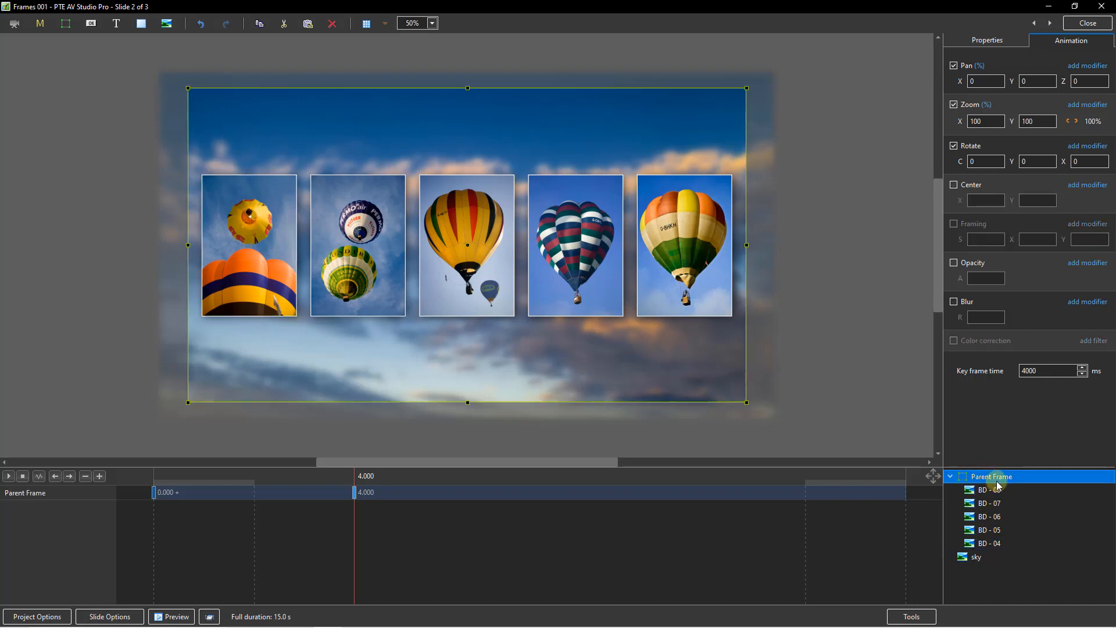
{"action": "left_click", "coordinate": [576, 489]}
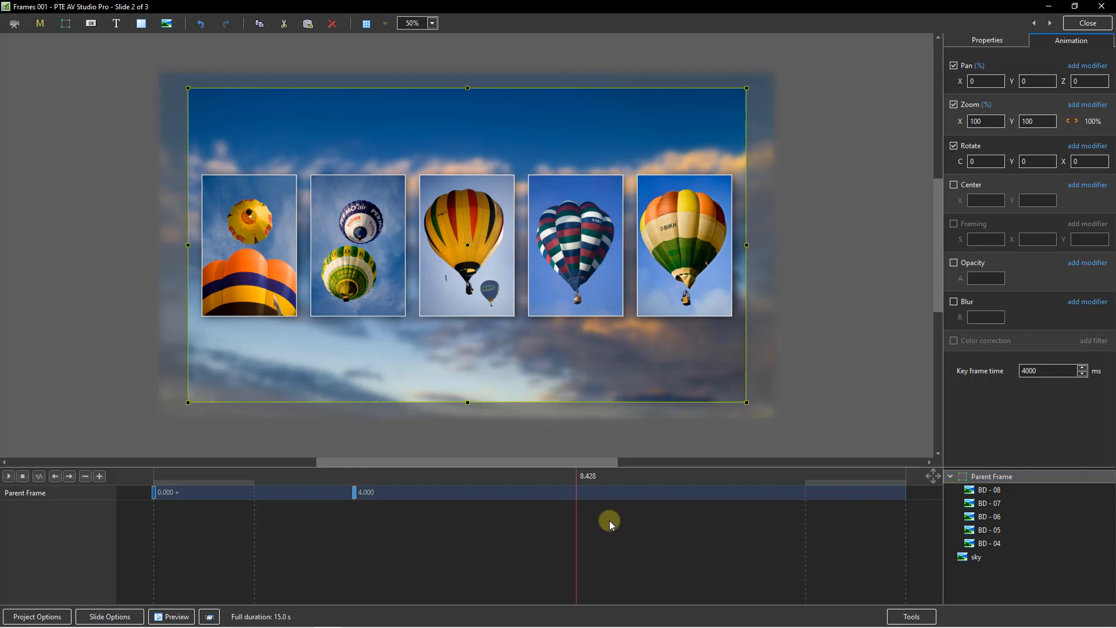
{"action": "key", "text": "Insert"}
{"action": "key", "text": "End"}
{"action": "key", "text": "Insert"}
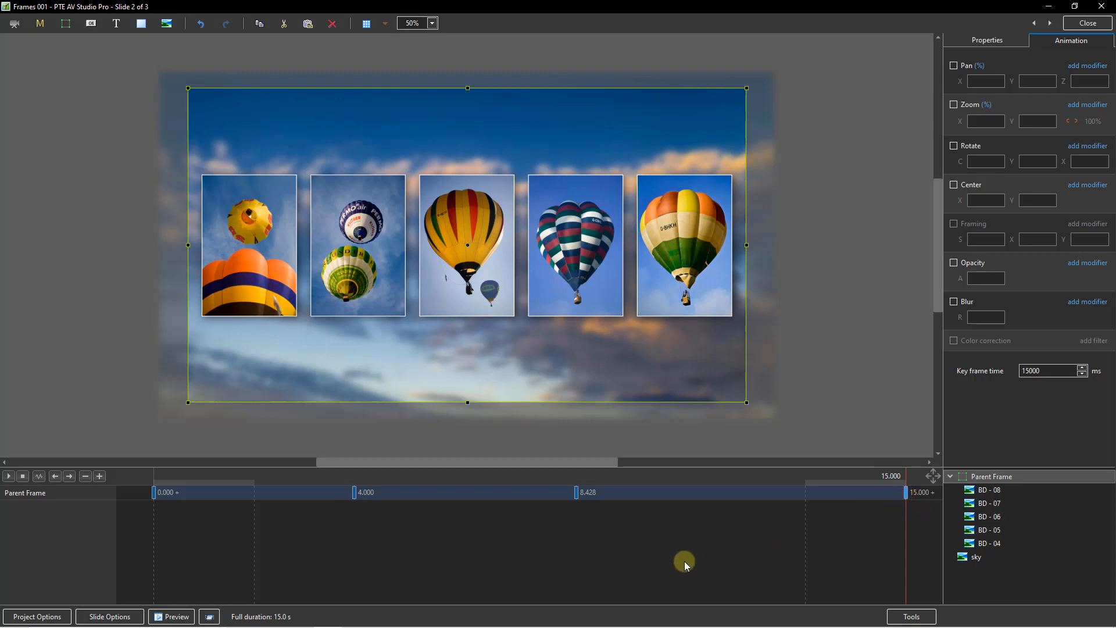
- Set the Parent Frame's third keyframe to 11000 ms and review its keyframes at 0, 4 and 11 s
{"action": "left_click", "coordinate": [577, 493]}
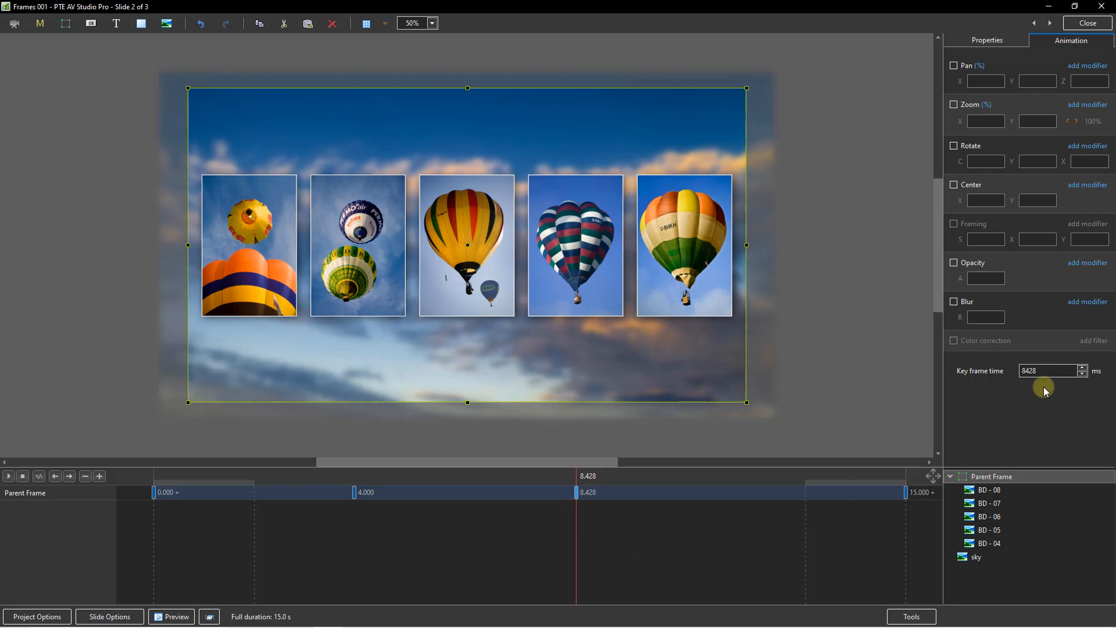
{"action": "left_click_drag", "start_coordinate": [1029, 370], "coordinate": [981, 379]}
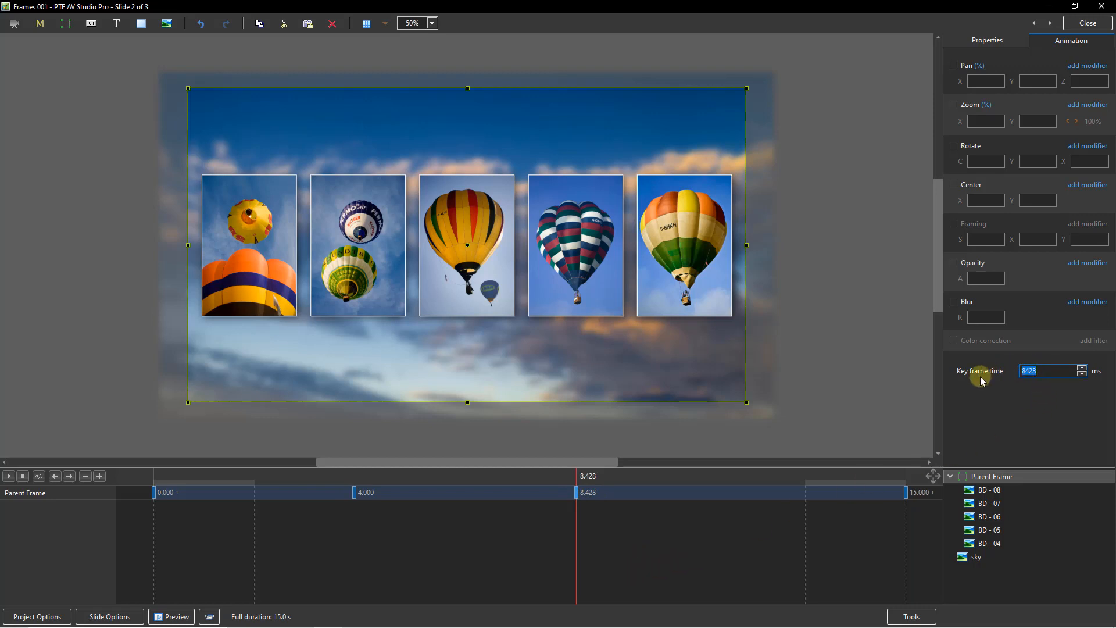
{"action": "type", "text": "11000"}
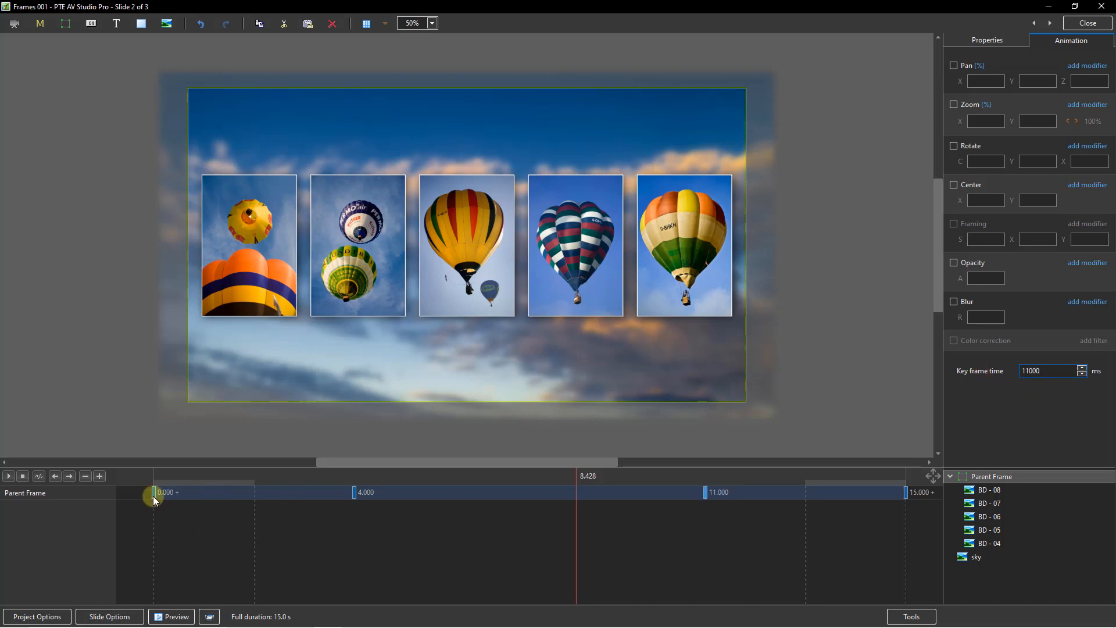
{"action": "left_click", "coordinate": [159, 511]}
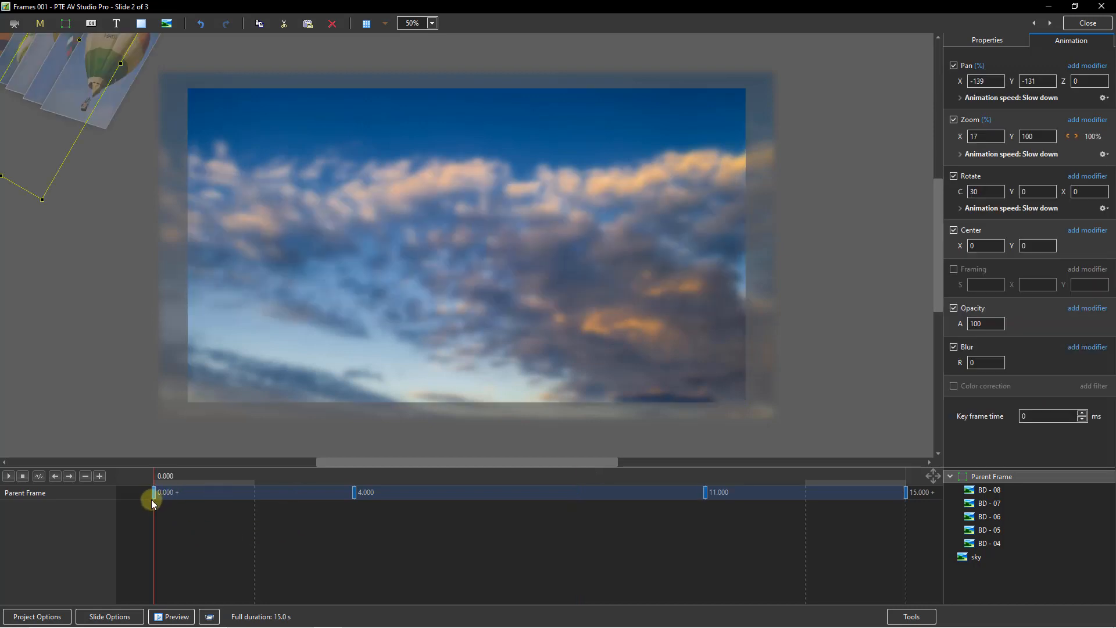
{"action": "left_click", "coordinate": [354, 493]}
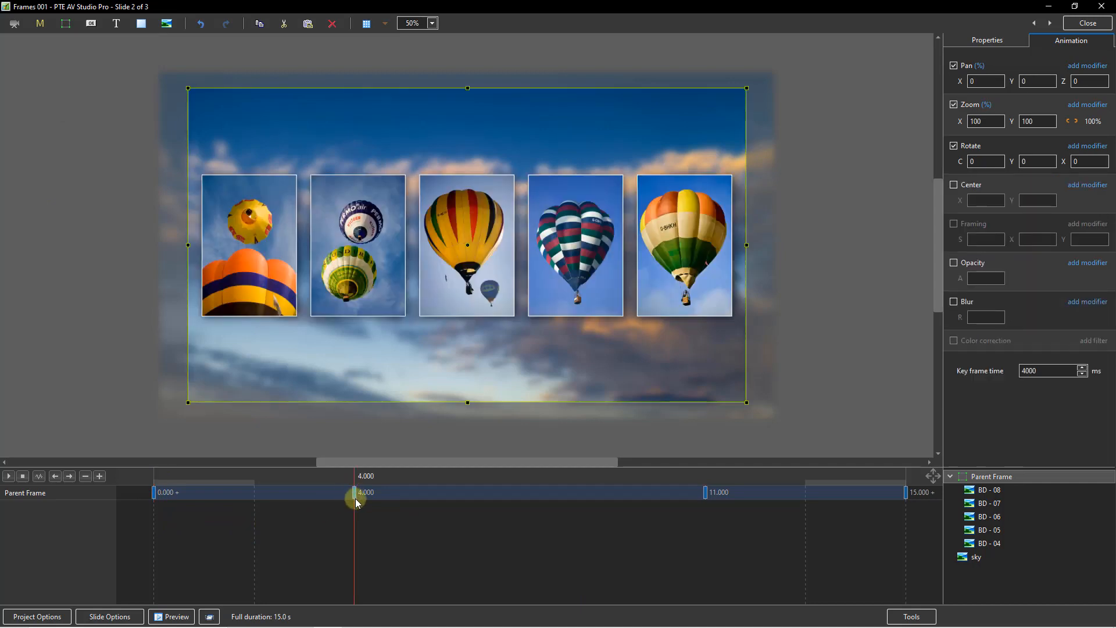
{"action": "left_click", "coordinate": [706, 493]}
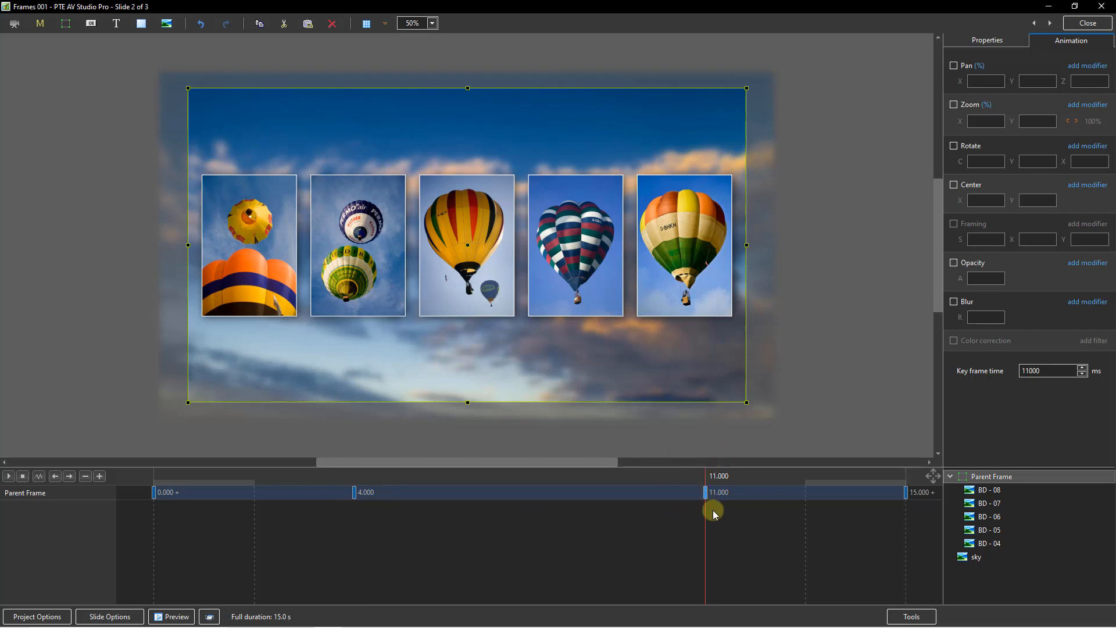
- At the Parent Frame's 15 s keyframe, enable Pan, Zoom, Rotate and Center, link the zoom axes, and set Zoom 39, Rotate X 359, Pan Y -135
{"action": "left_click", "coordinate": [906, 493]}
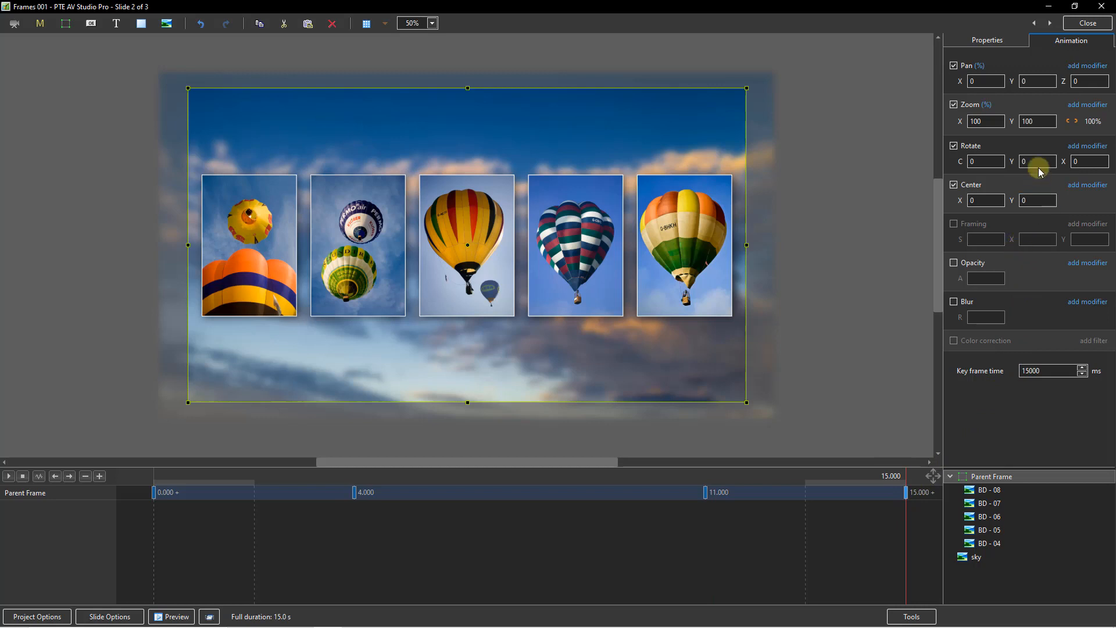
{"action": "left_click", "coordinate": [1072, 122]}
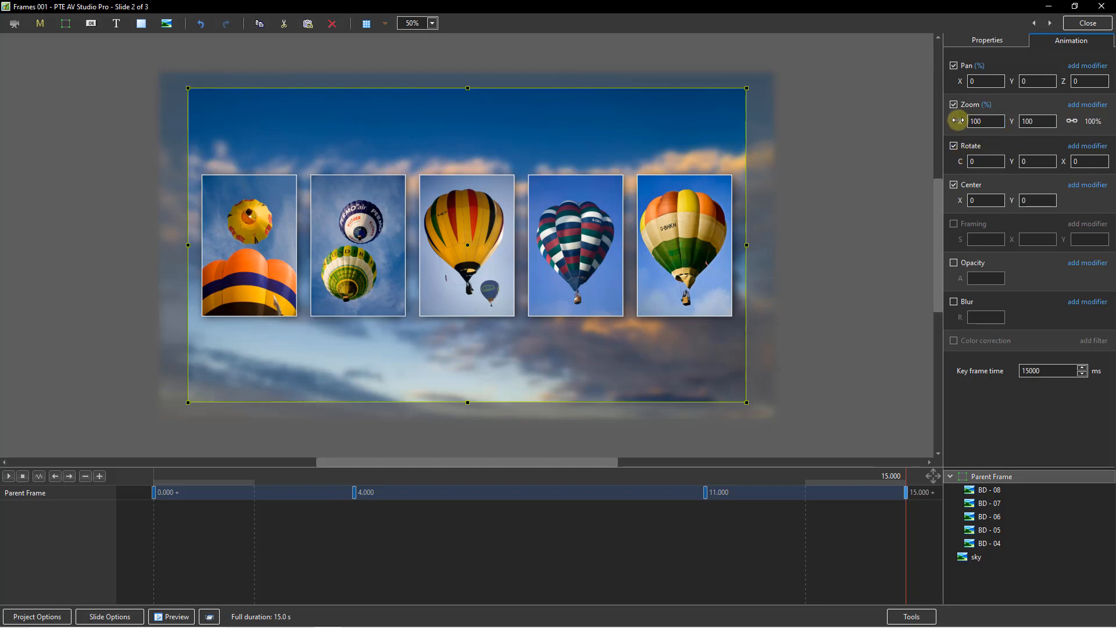
{"action": "left_click_drag", "start_coordinate": [958, 120], "coordinate": [942, 142]}
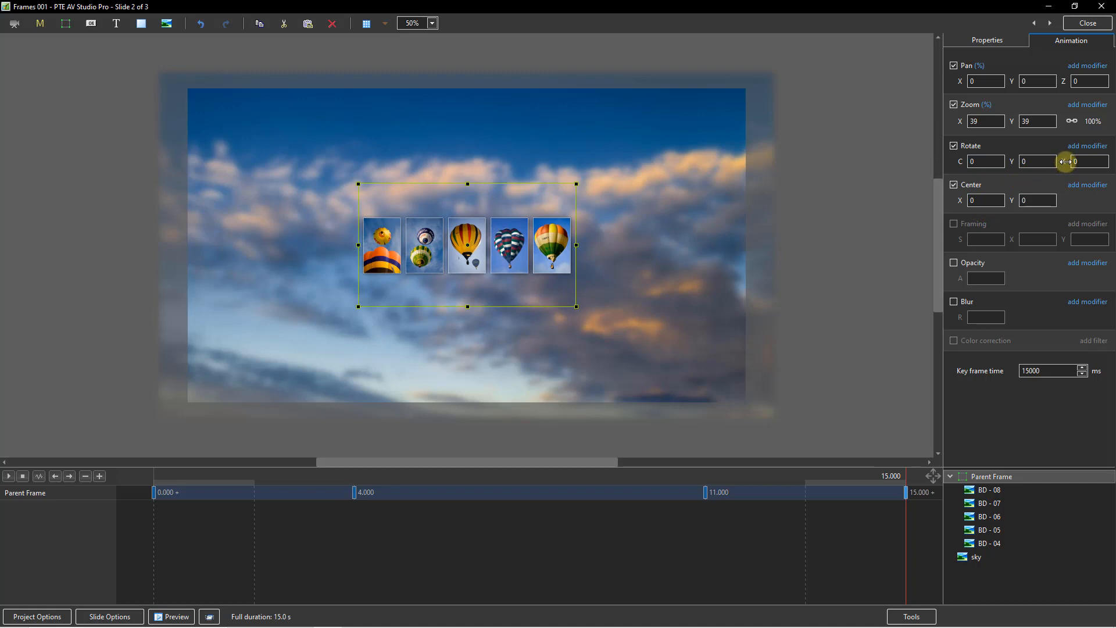
{"action": "mouse_move", "coordinate": [1065, 162]}
{"action": "left_mouse_down"}
{"action": "mouse_move", "coordinate": [1020, 189]}
{"action": "mouse_move", "coordinate": [1110, 174]}
{"action": "mouse_move", "coordinate": [1060, 170]}
{"action": "mouse_move", "coordinate": [1059, 159]}
{"action": "mouse_move", "coordinate": [1111, 161]}
{"action": "mouse_move", "coordinate": [1059, 160]}
{"action": "mouse_move", "coordinate": [1098, 163]}
{"action": "mouse_move", "coordinate": [1069, 167]}
{"action": "left_mouse_up"}
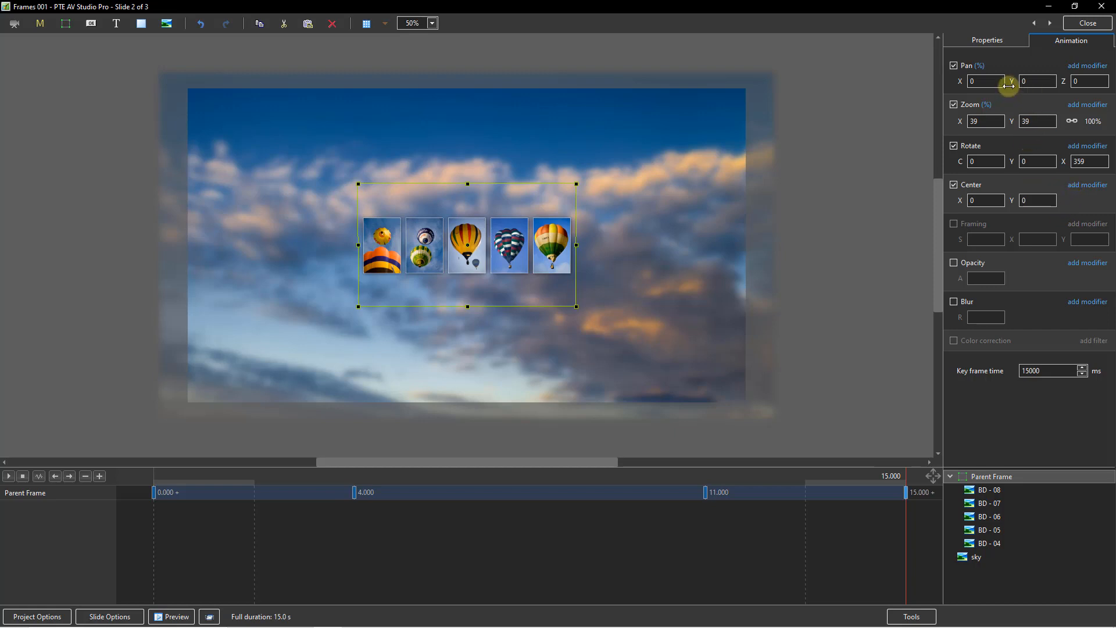
{"action": "left_click_drag", "start_coordinate": [1011, 82], "coordinate": [935, 117]}
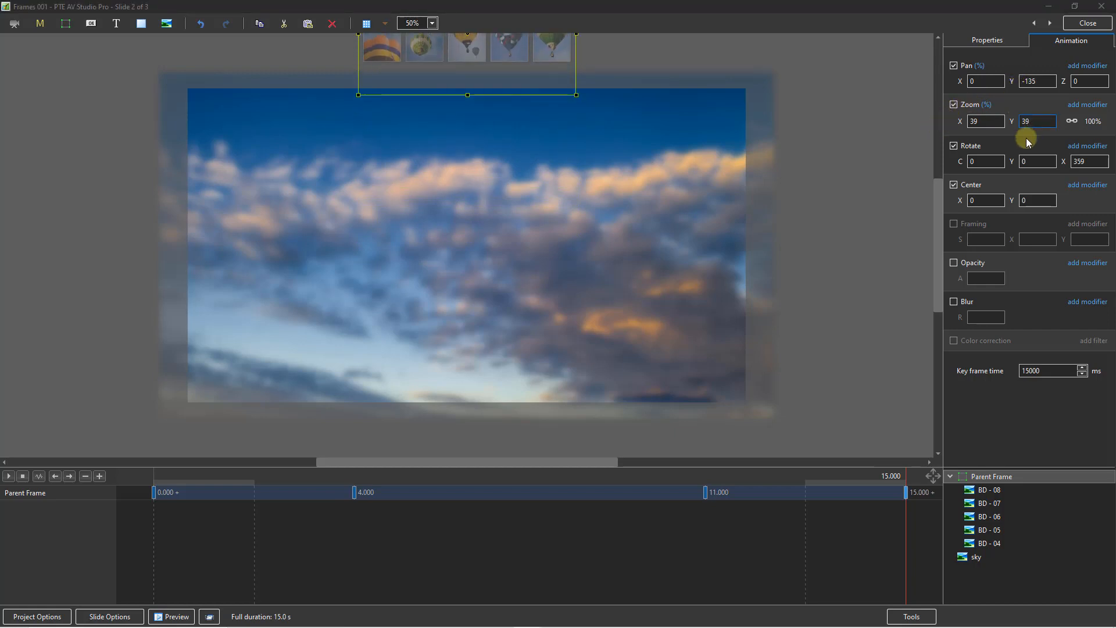
- Enable Pan, Zoom and Rotate at the Parent Frame's 11 s keyframe and review its keyframes at 0, 4, 11 and 15 s
{"action": "left_click", "coordinate": [705, 495]}
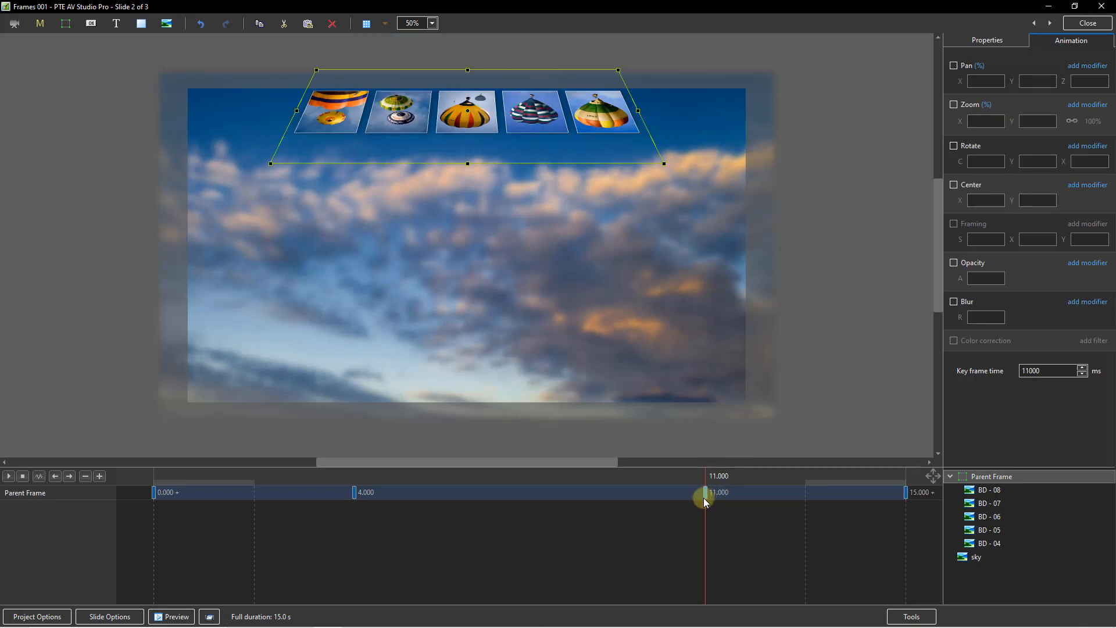
{"action": "left_click", "coordinate": [953, 65]}
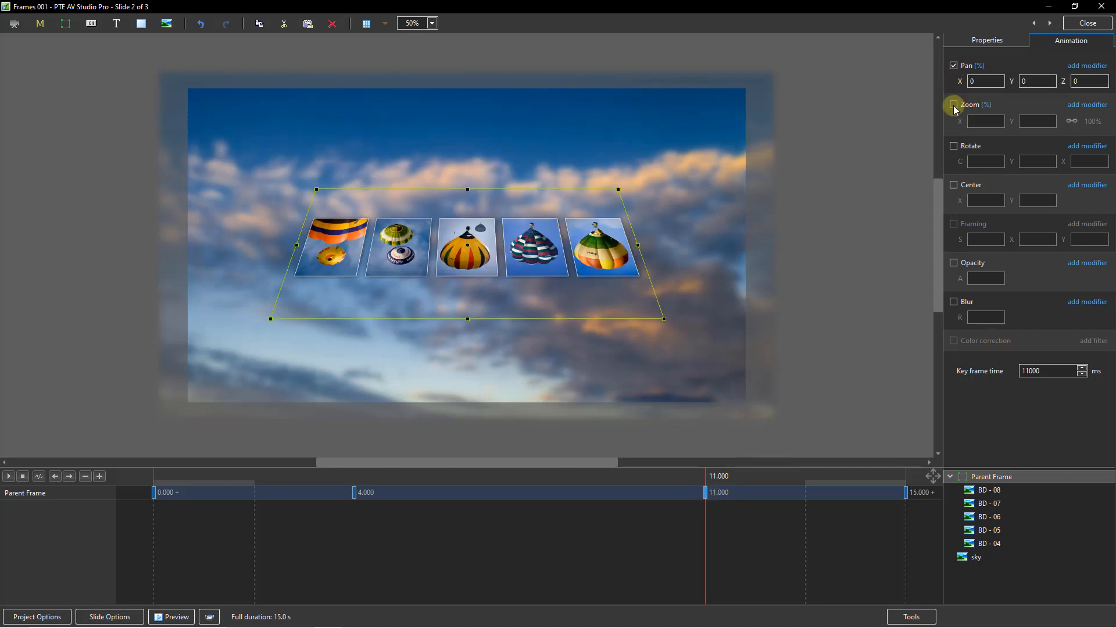
{"action": "left_click", "coordinate": [954, 104]}
{"action": "left_click", "coordinate": [953, 146]}
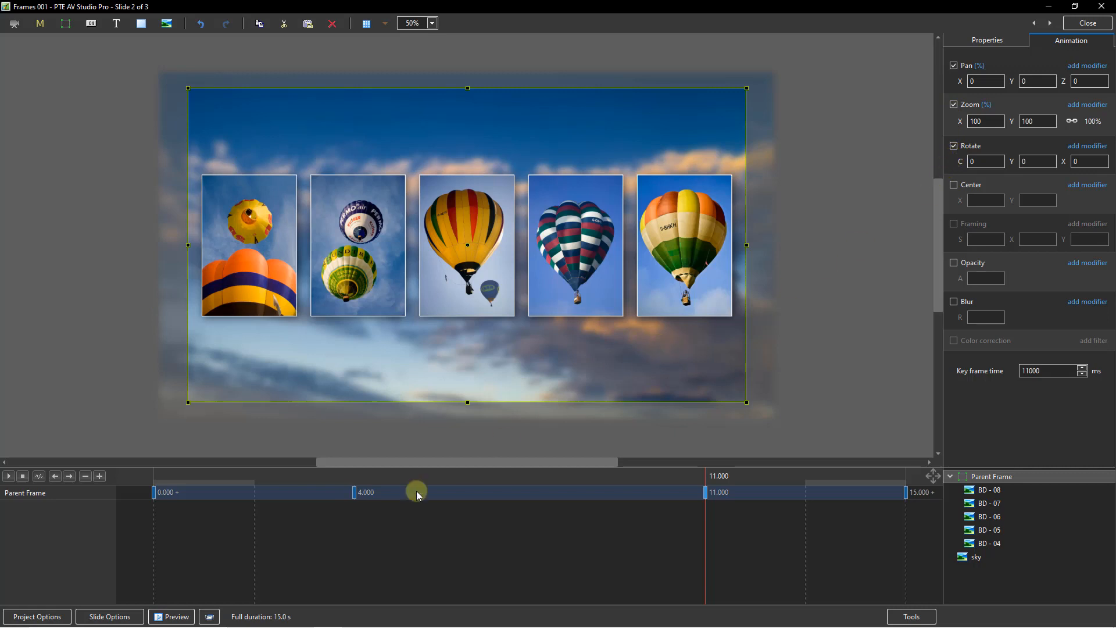
{"action": "left_click", "coordinate": [155, 493]}
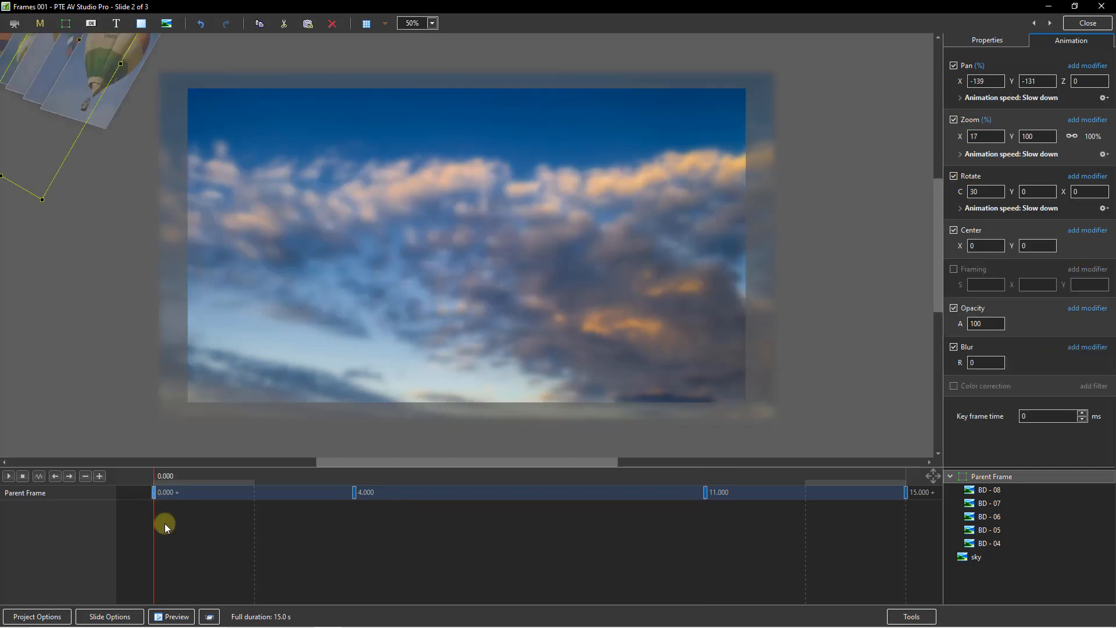
{"action": "left_click", "coordinate": [355, 494]}
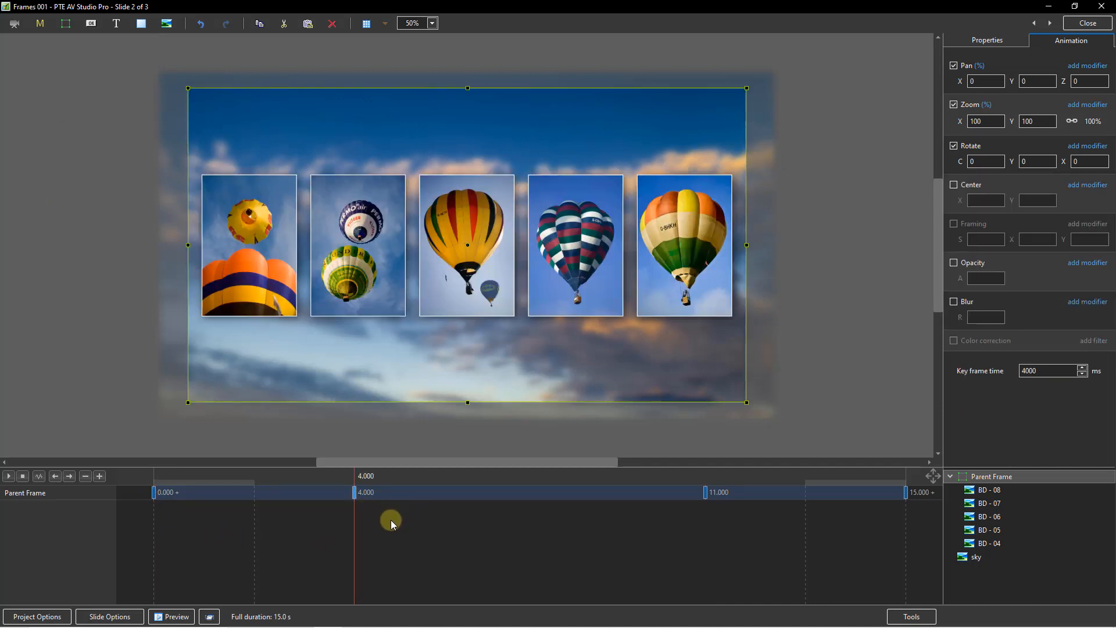
{"action": "left_click", "coordinate": [706, 494]}
{"action": "left_click", "coordinate": [908, 495]}
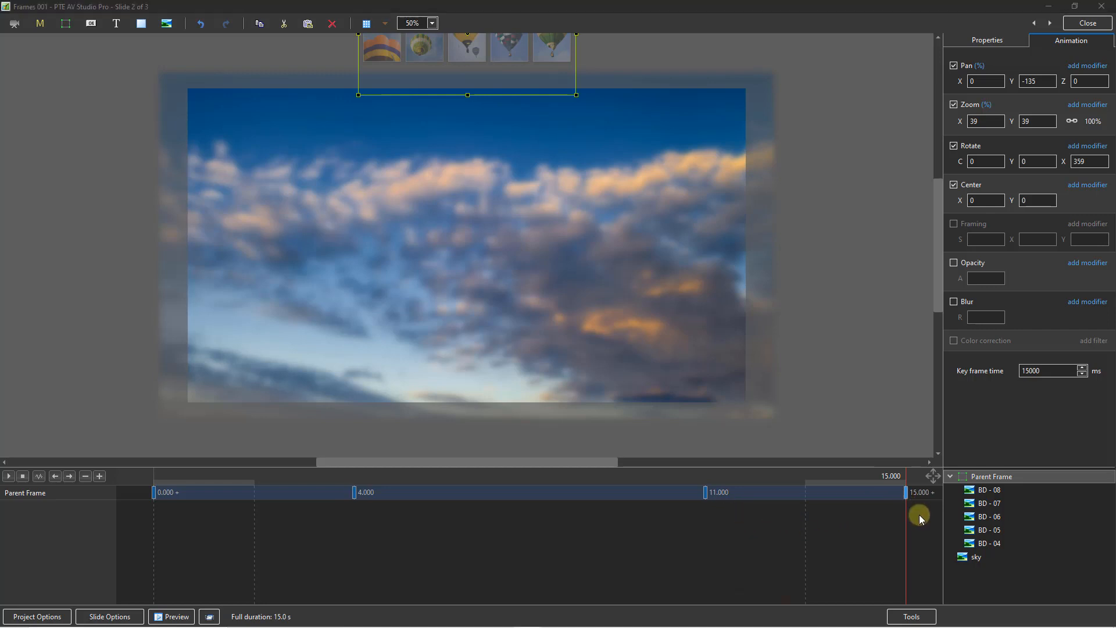
- At the Parent Frame's 11 s keyframe, add the Accelerate animation speed modifier to Pan and Zoom
{"action": "left_click", "coordinate": [704, 492]}
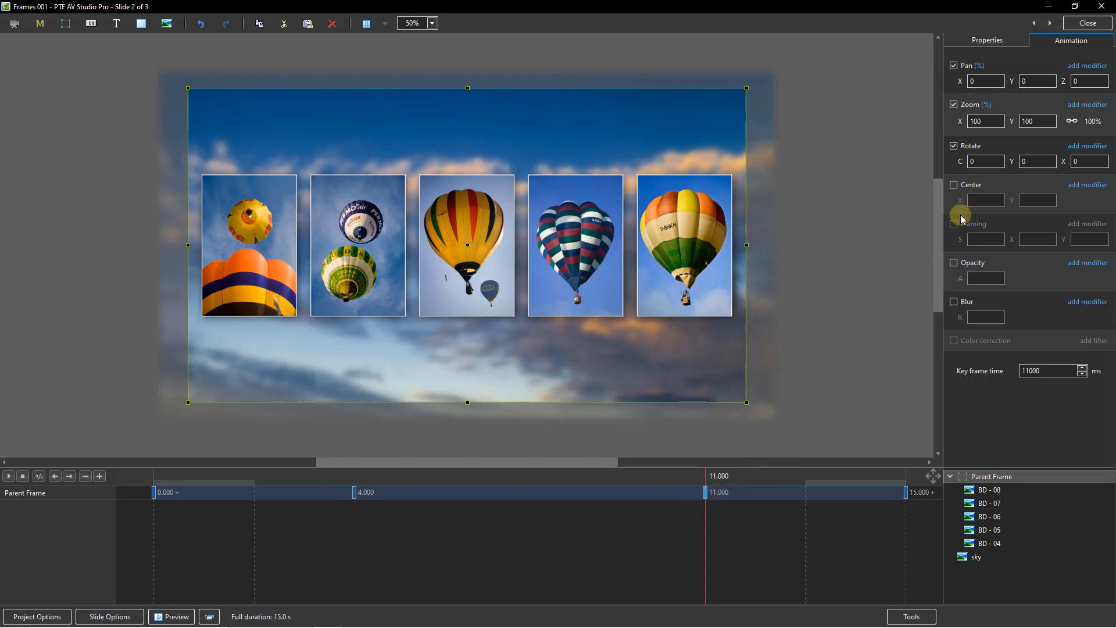
{"action": "left_click", "coordinate": [1088, 87]}
{"action": "left_click", "coordinate": [1076, 68]}
{"action": "mouse_move", "coordinate": [1059, 78]}
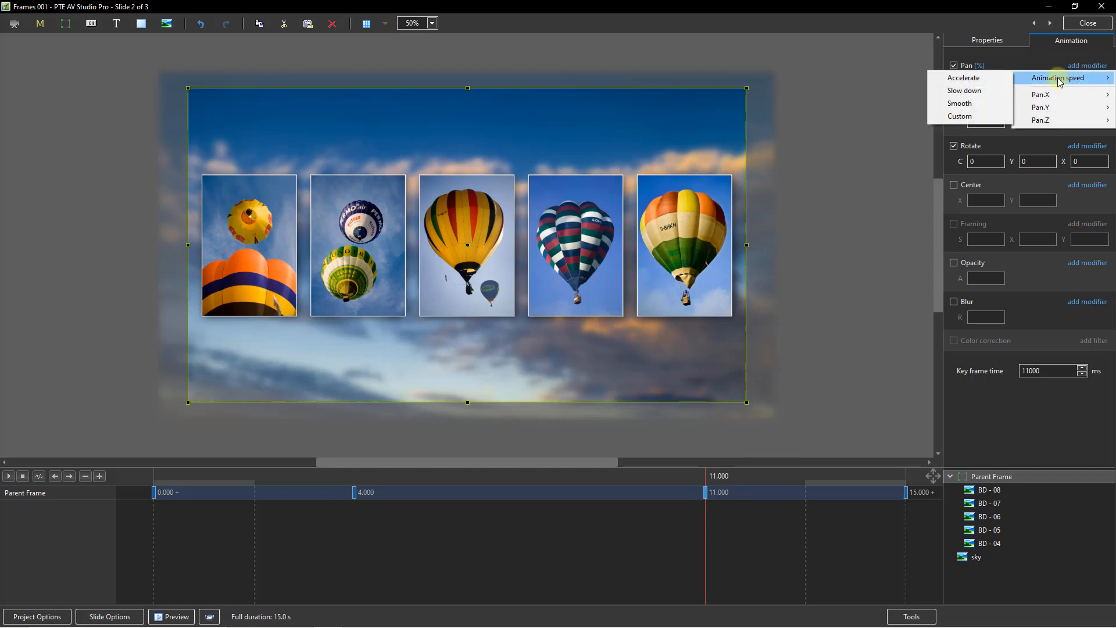
{"action": "left_click", "coordinate": [968, 78]}
{"action": "left_click", "coordinate": [1088, 120]}
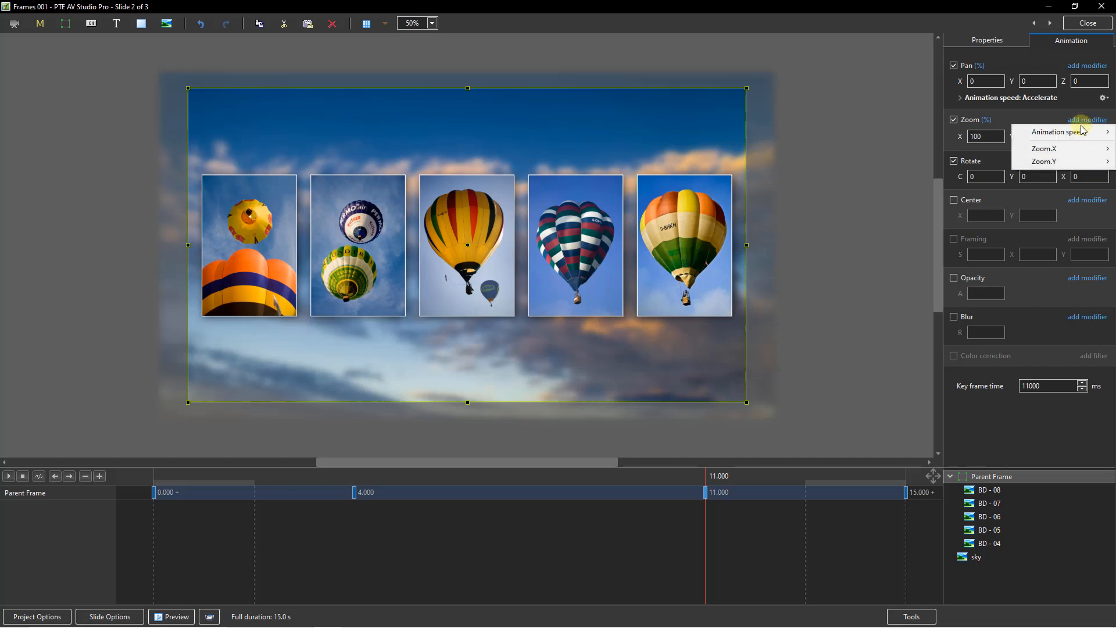
{"action": "mouse_move", "coordinate": [1059, 133]}
{"action": "left_click", "coordinate": [986, 134]}
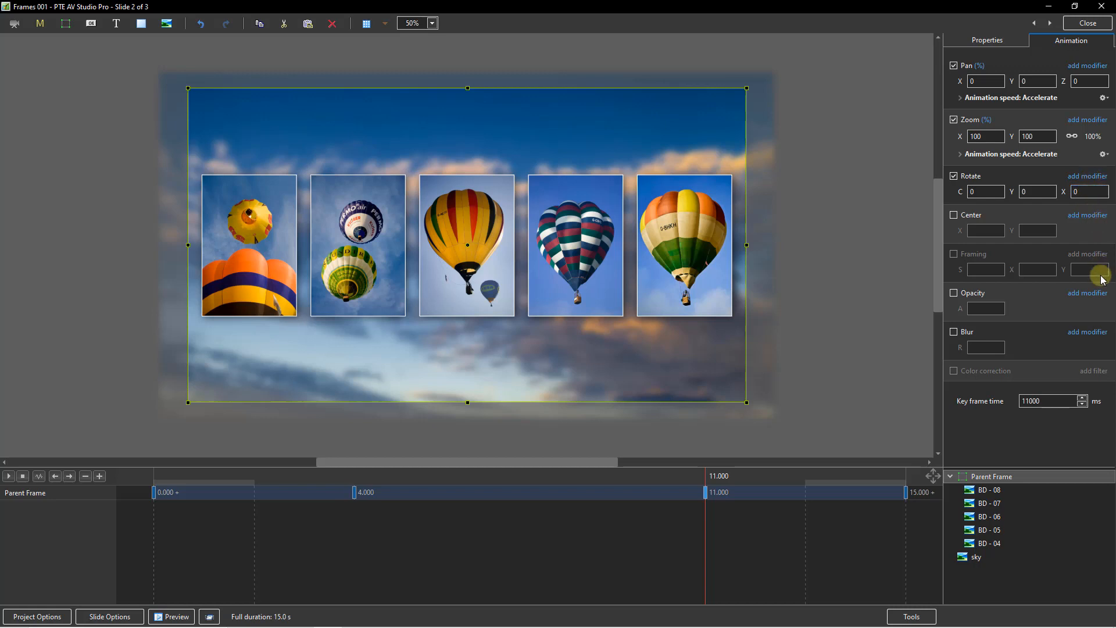
- Add the Accelerate animation speed modifier to Rotate at the 11 s keyframe and play the slide from the start
{"action": "left_click", "coordinate": [1093, 177]}
{"action": "mouse_move", "coordinate": [1071, 188]}
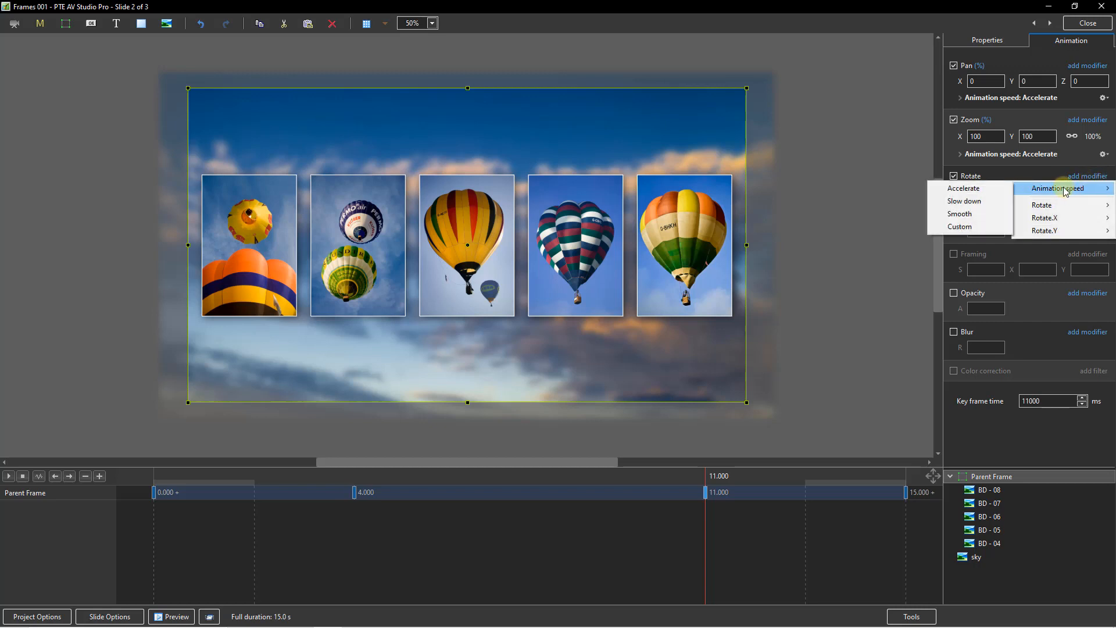
{"action": "left_click", "coordinate": [962, 189]}
{"action": "left_click", "coordinate": [700, 368]}
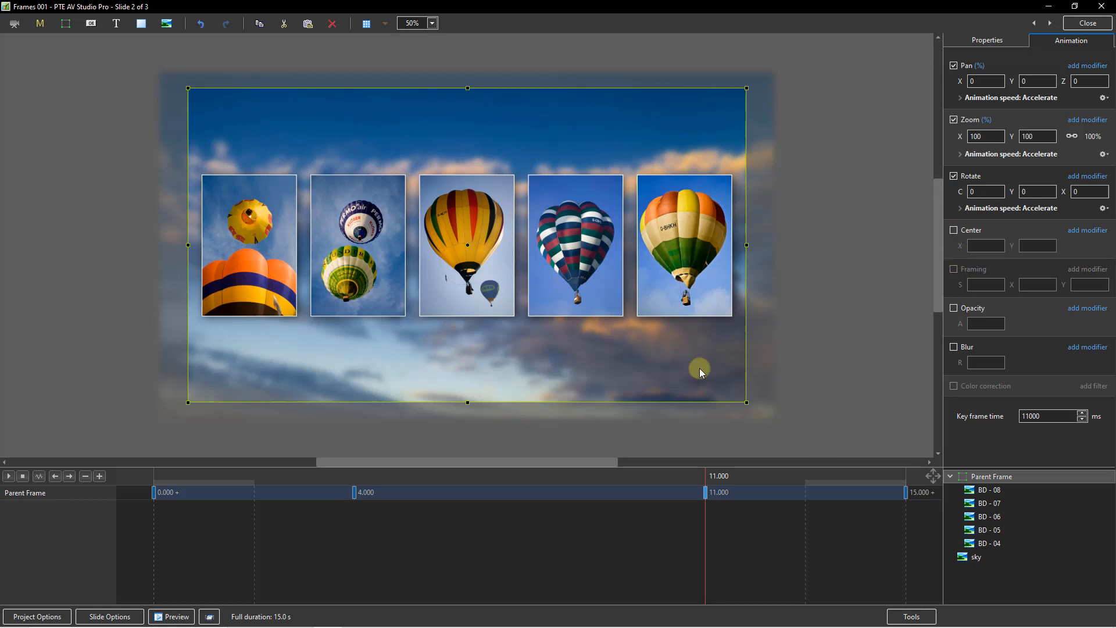
{"action": "left_click", "coordinate": [153, 493]}
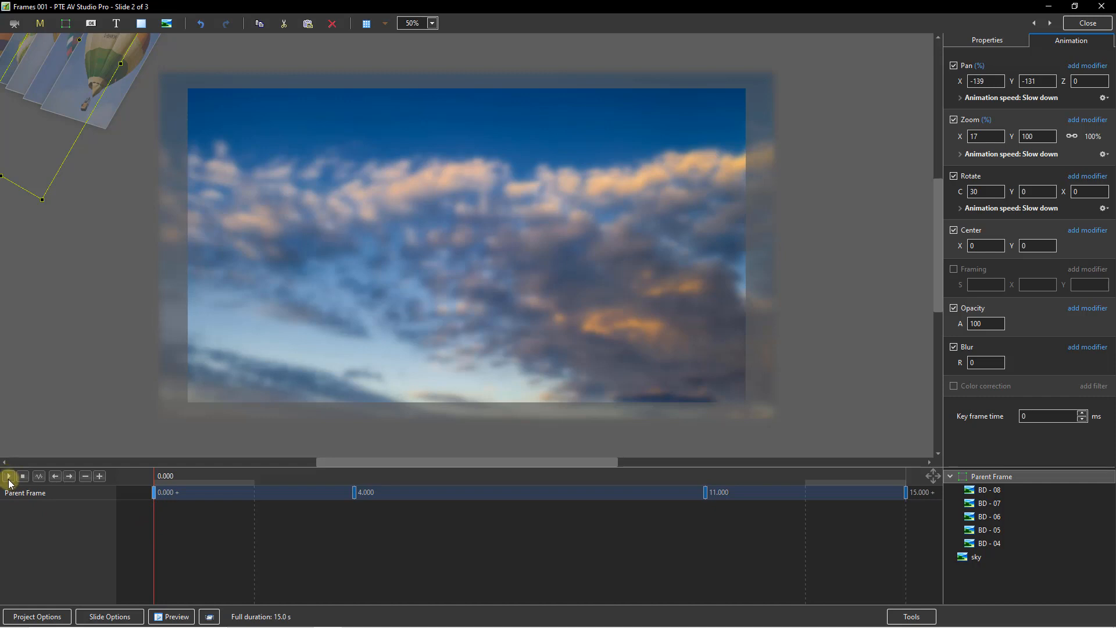
{"action": "left_click", "coordinate": [9, 477]}
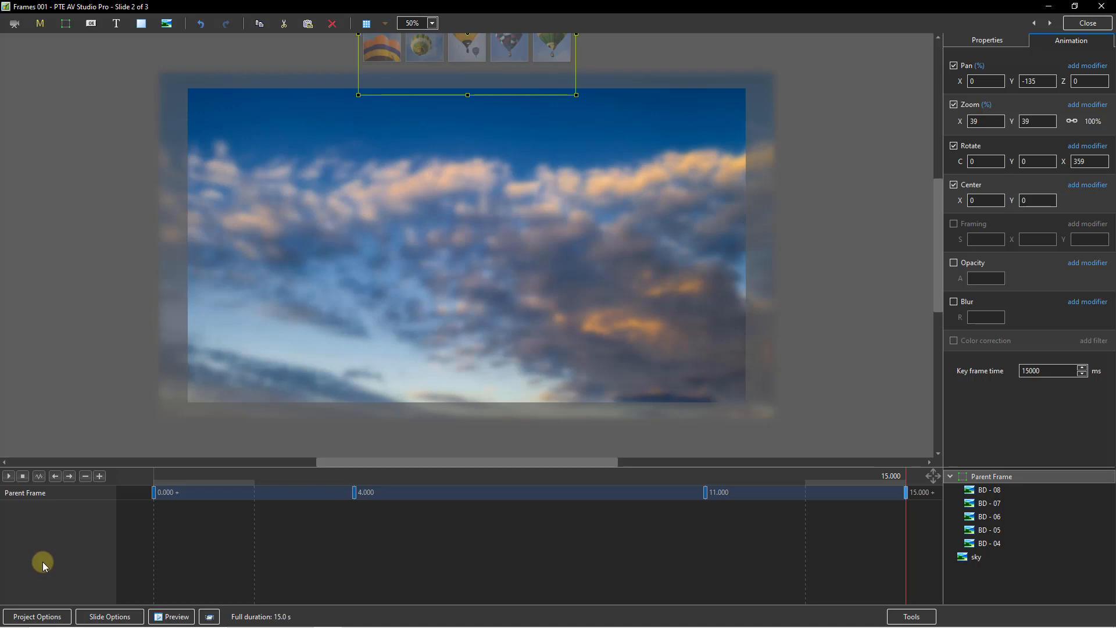
- At the Parent Frame's 15 s keyframe, reset Pan Y to 0, Rotate X to 0 and the linked Zoom to 100
{"action": "left_click", "coordinate": [909, 480]}
{"action": "left_click_drag", "start_coordinate": [1016, 80], "coordinate": [1015, 81]}
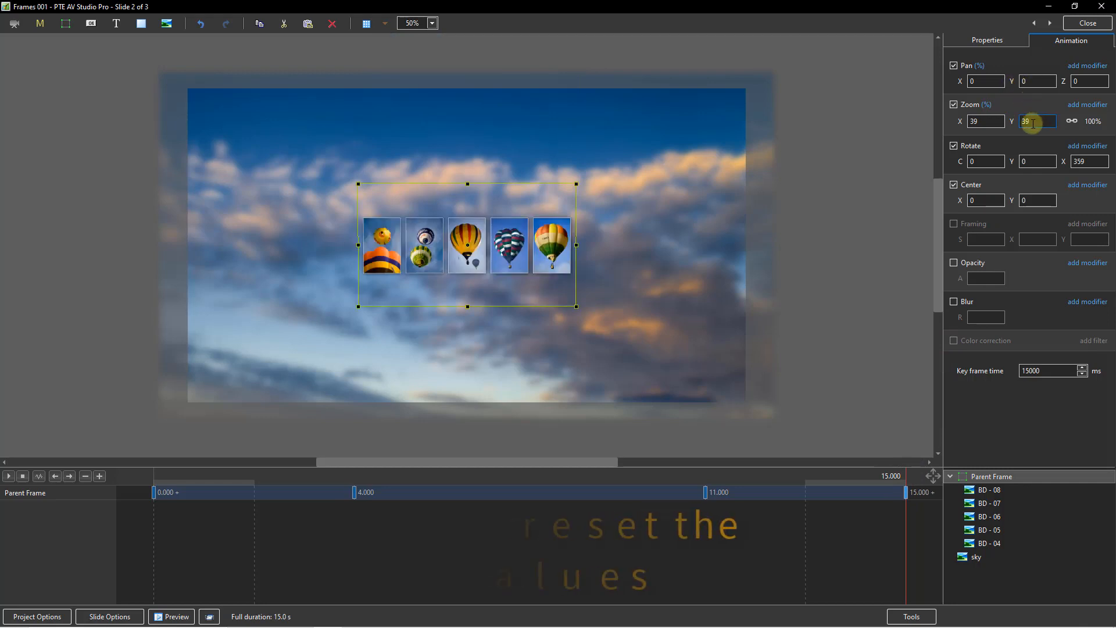
{"action": "double_click", "coordinate": [1062, 161]}
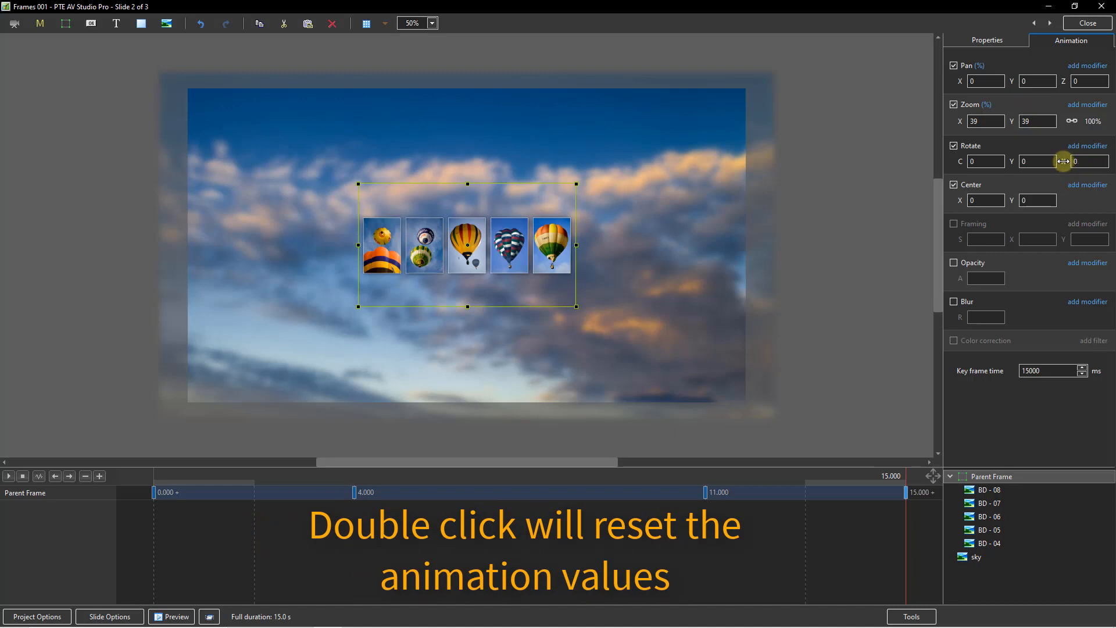
{"action": "double_click", "coordinate": [960, 120]}
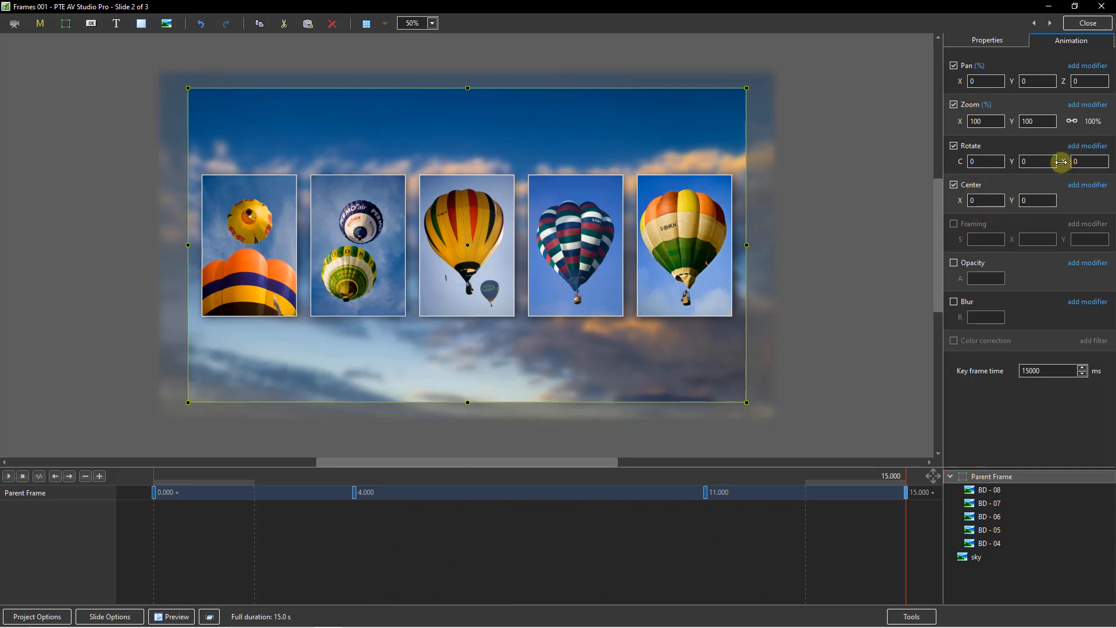
- At the Parent Frame's 15 s keyframe, set Rotate Y to 90 and the linked Zoom to 0, and preview the animation
{"action": "left_click_drag", "start_coordinate": [1013, 163], "coordinate": [1066, 166]}
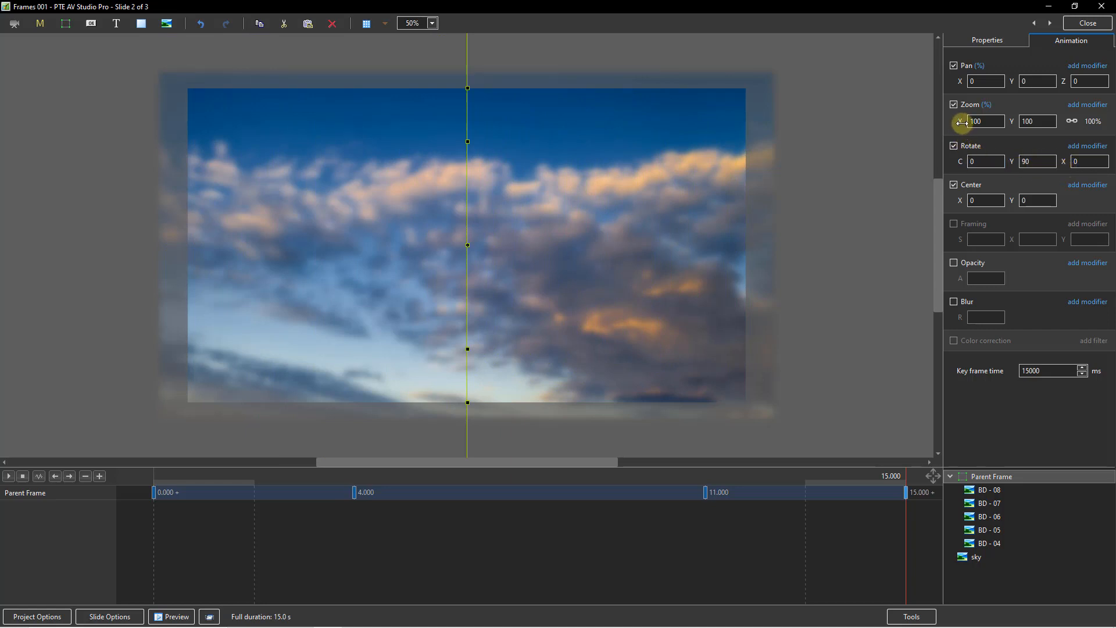
{"action": "left_click_drag", "start_coordinate": [959, 120], "coordinate": [905, 147]}
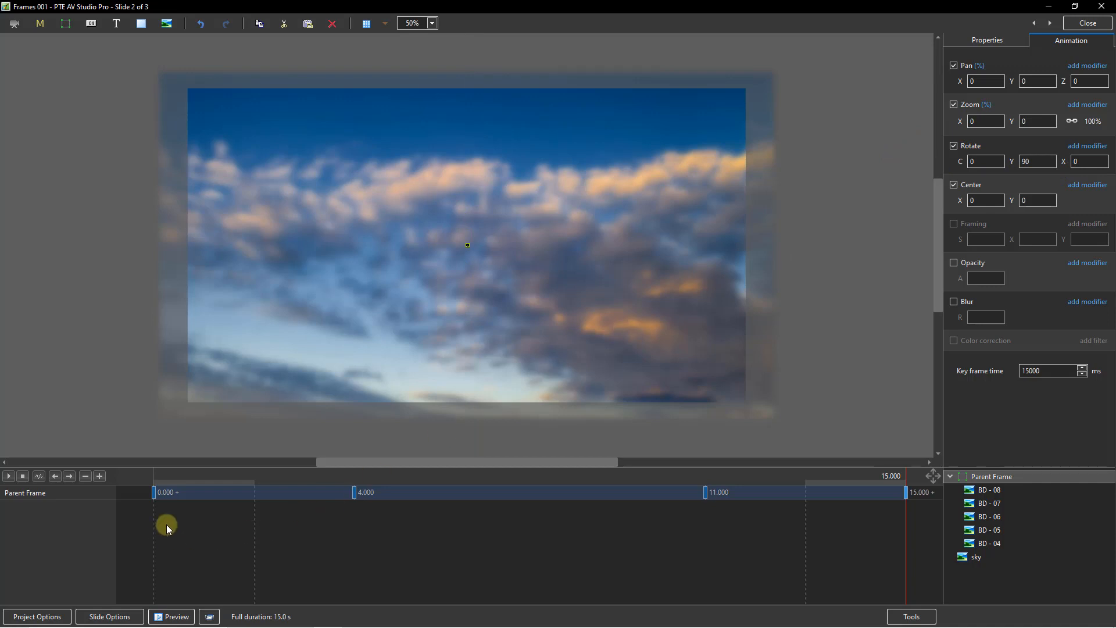
{"action": "left_click", "coordinate": [538, 493]}
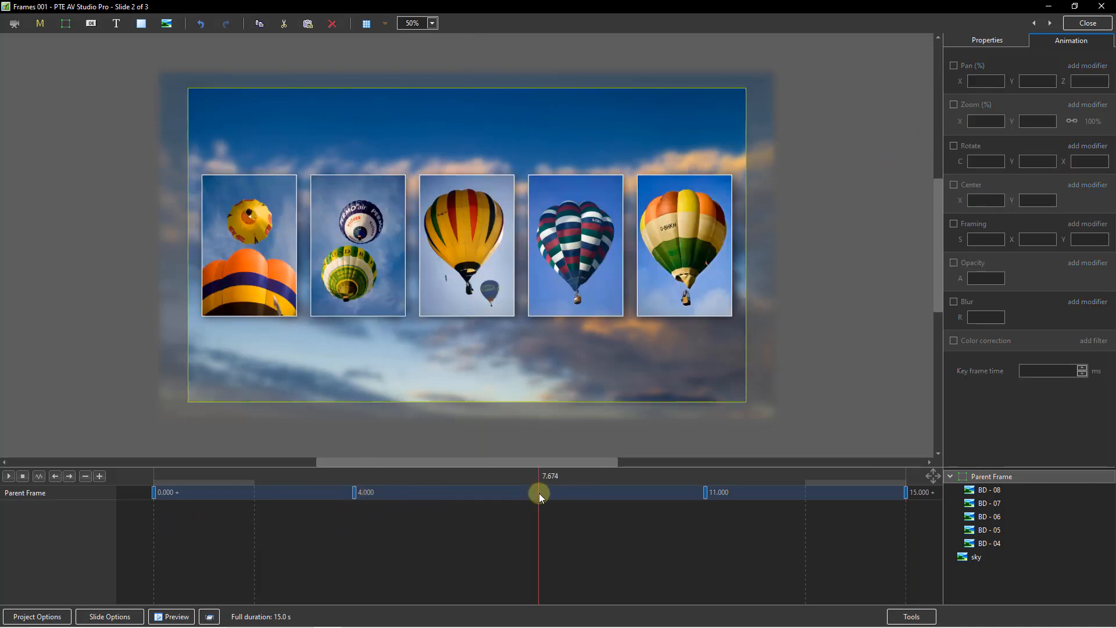
{"action": "left_click", "coordinate": [9, 477]}
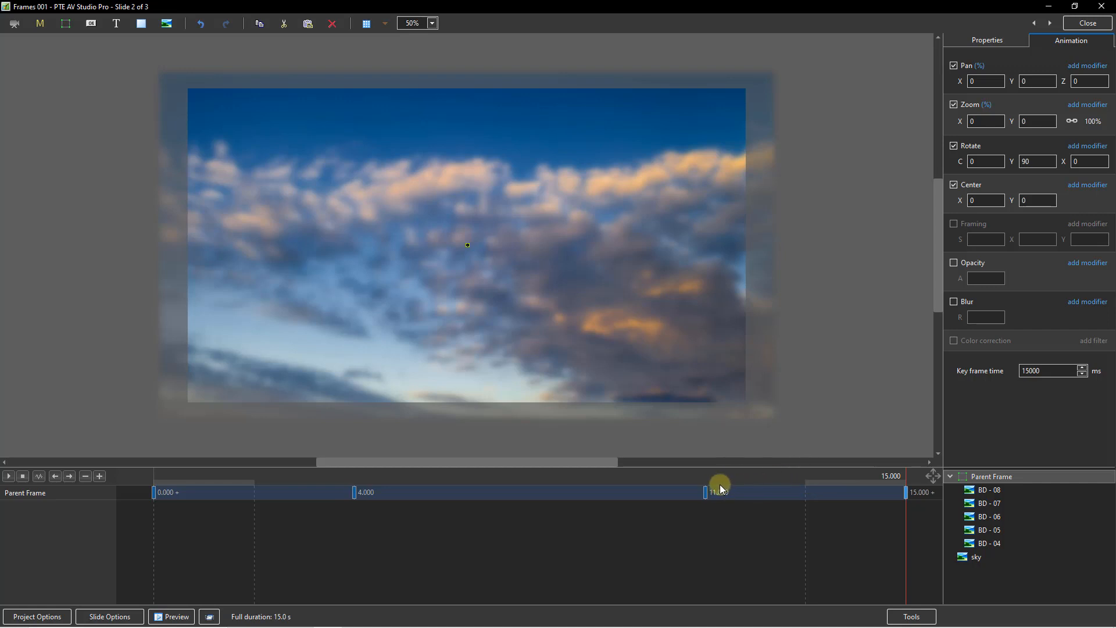
{"action": "left_click_drag", "start_coordinate": [706, 500], "coordinate": [887, 515]}
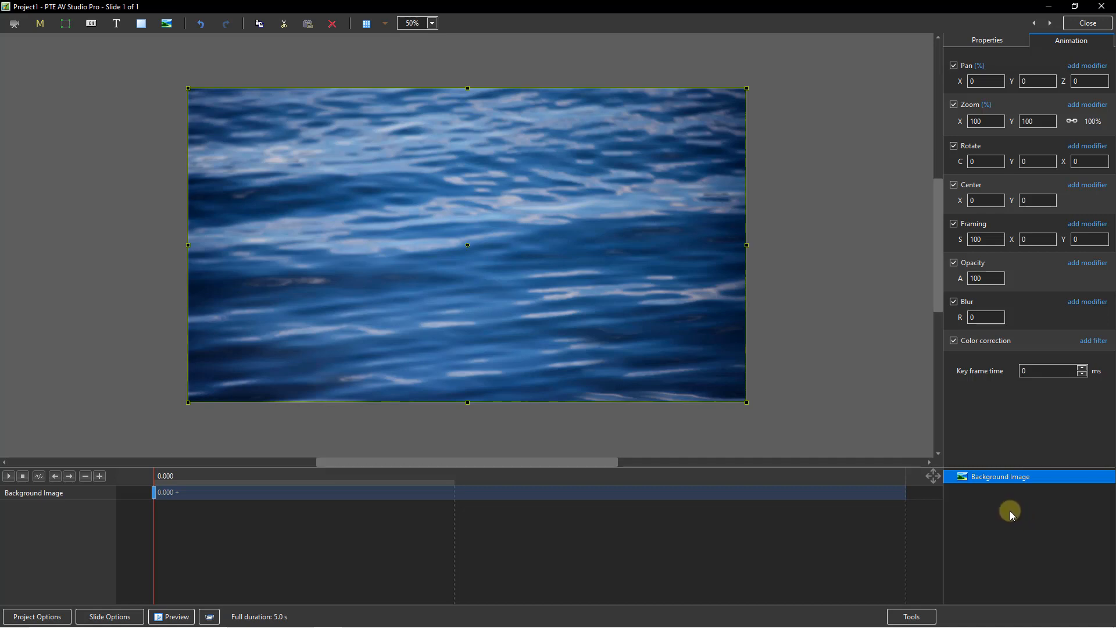
- Try adding a frame as a child of the Background Image and delete that nested frame
{"action": "right_click", "coordinate": [995, 478]}
{"action": "mouse_move", "coordinate": [1012, 483]}
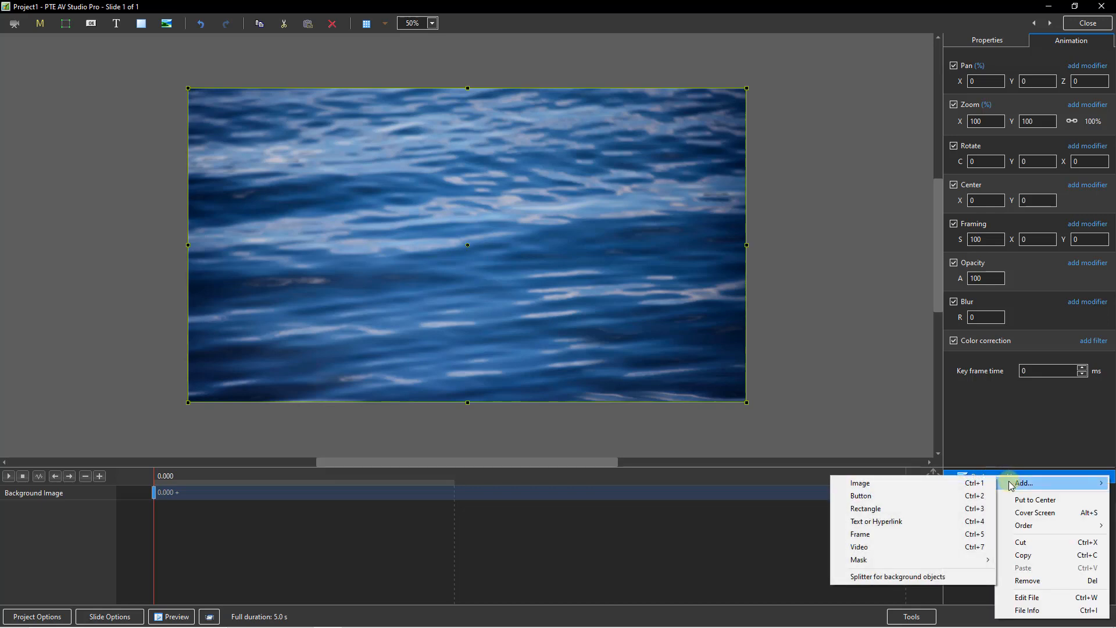
{"action": "left_click", "coordinate": [857, 535]}
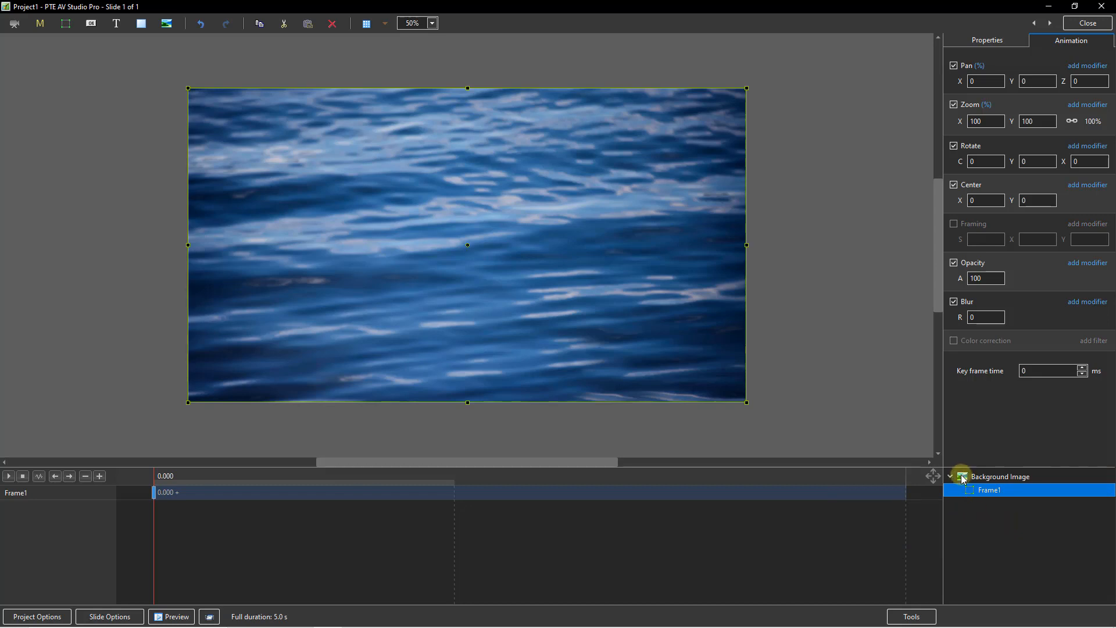
{"action": "left_click", "coordinate": [1007, 478]}
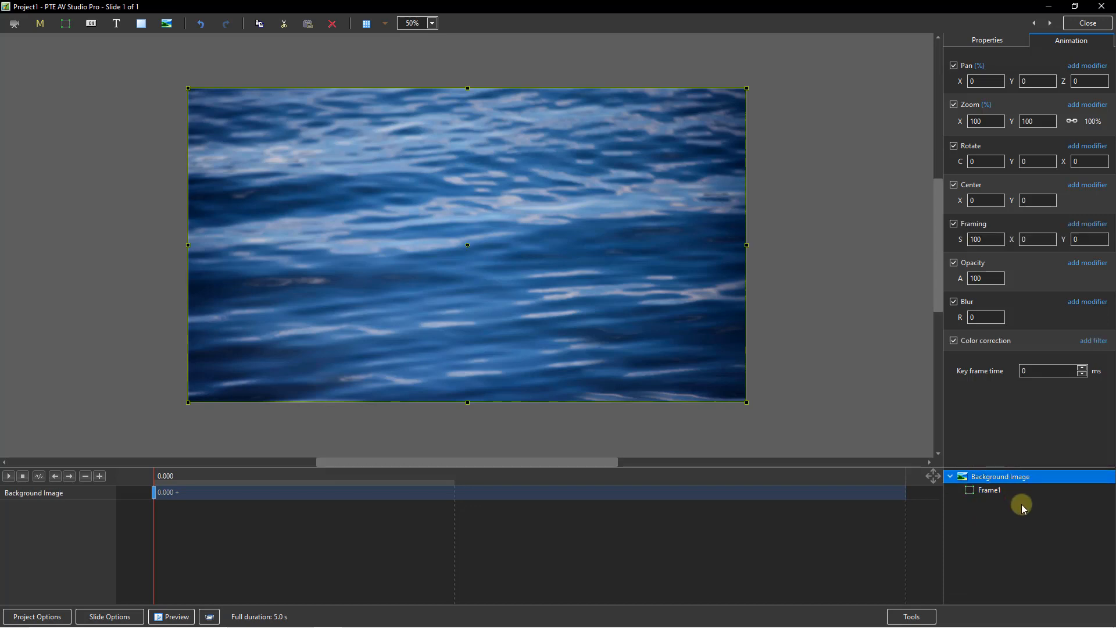
{"action": "left_click", "coordinate": [990, 491]}
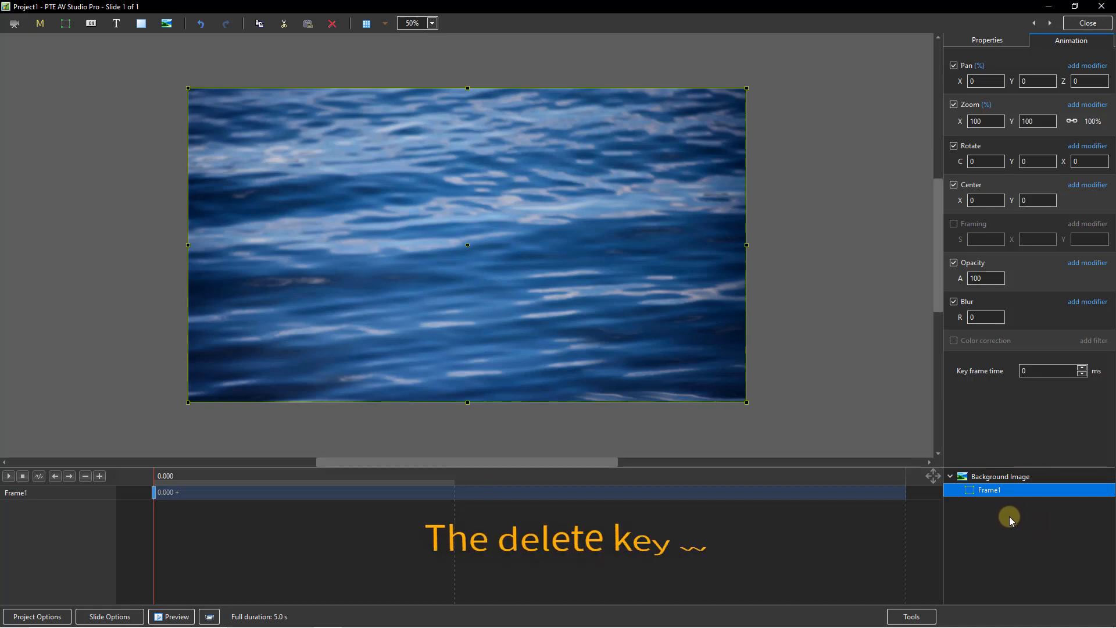
{"action": "key", "text": "Delete"}
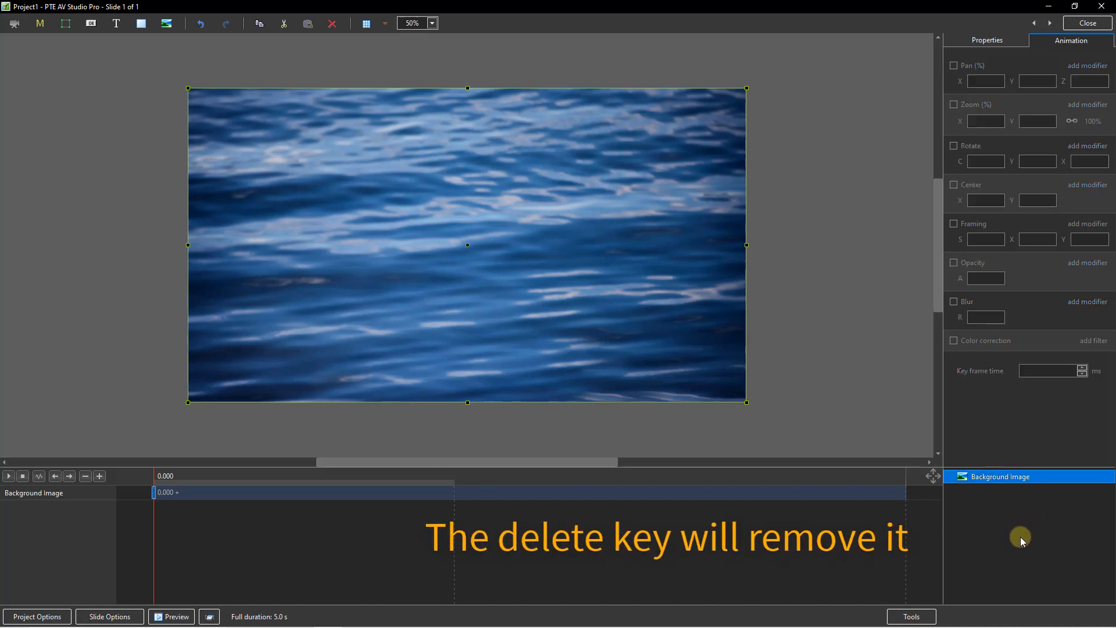
- Clear the Background Image selection and add an independent frame to the slide, outside the Background Image
{"action": "left_click", "coordinate": [1020, 537]}
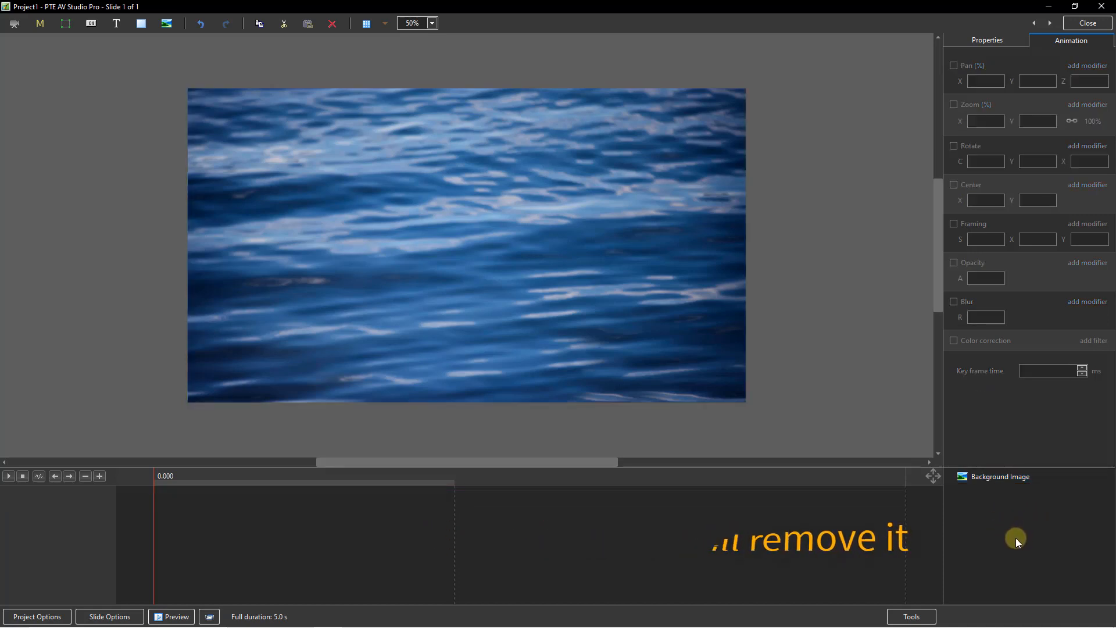
{"action": "right_click", "coordinate": [1019, 535]}
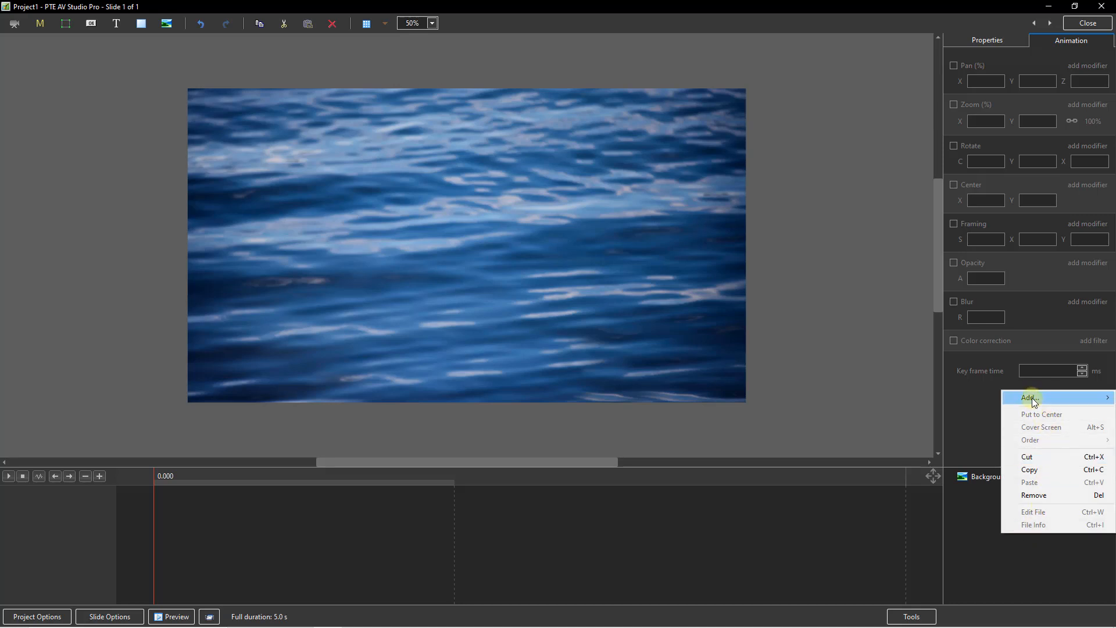
{"action": "mouse_move", "coordinate": [1025, 400]}
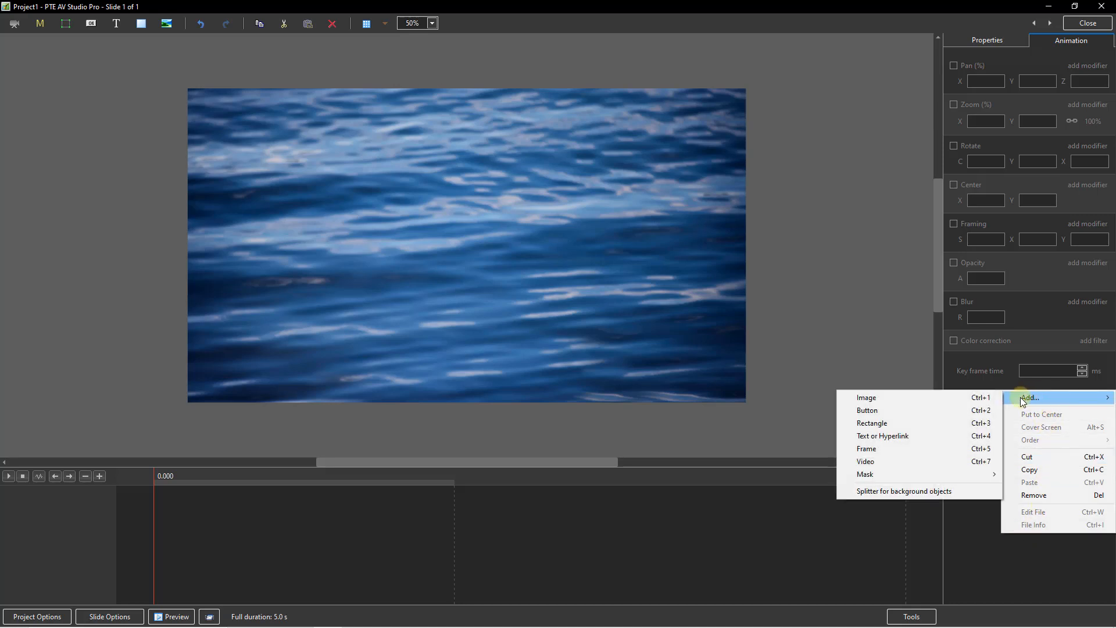
{"action": "left_click", "coordinate": [866, 448]}
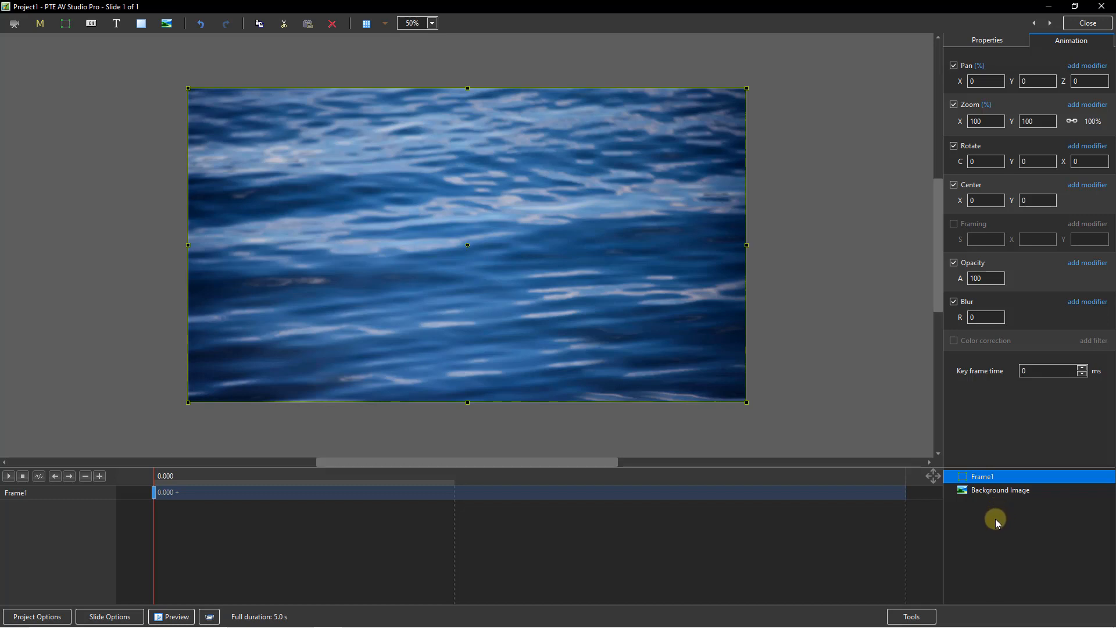
- Add the images Anim Pic in Pic 12, 13 and 14 as children of Frame1
{"action": "right_click", "coordinate": [978, 477]}
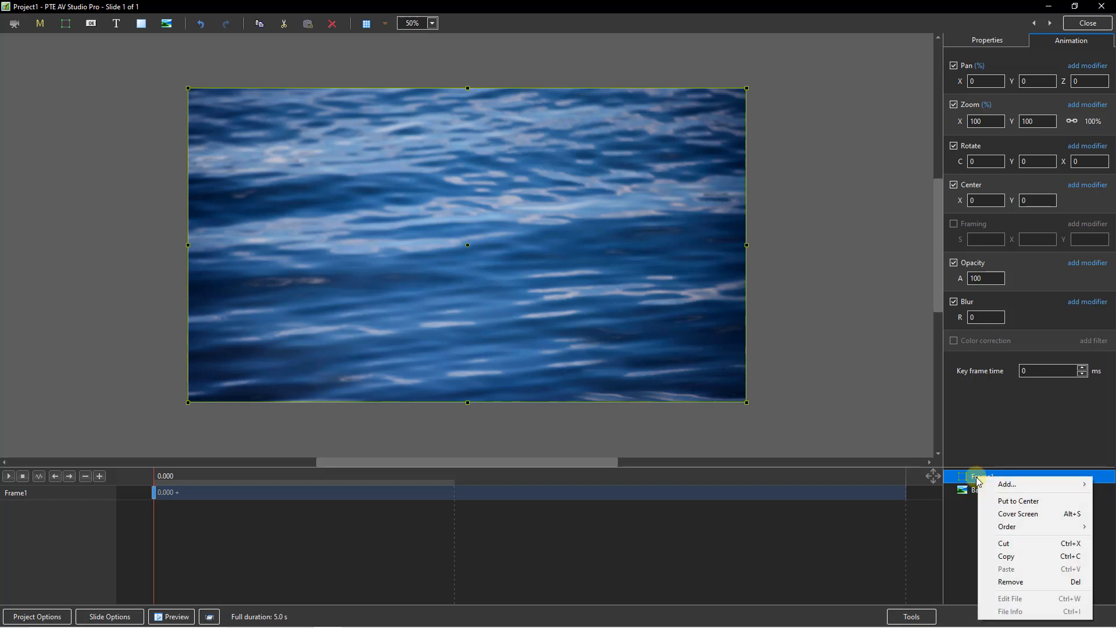
{"action": "mouse_move", "coordinate": [1008, 491]}
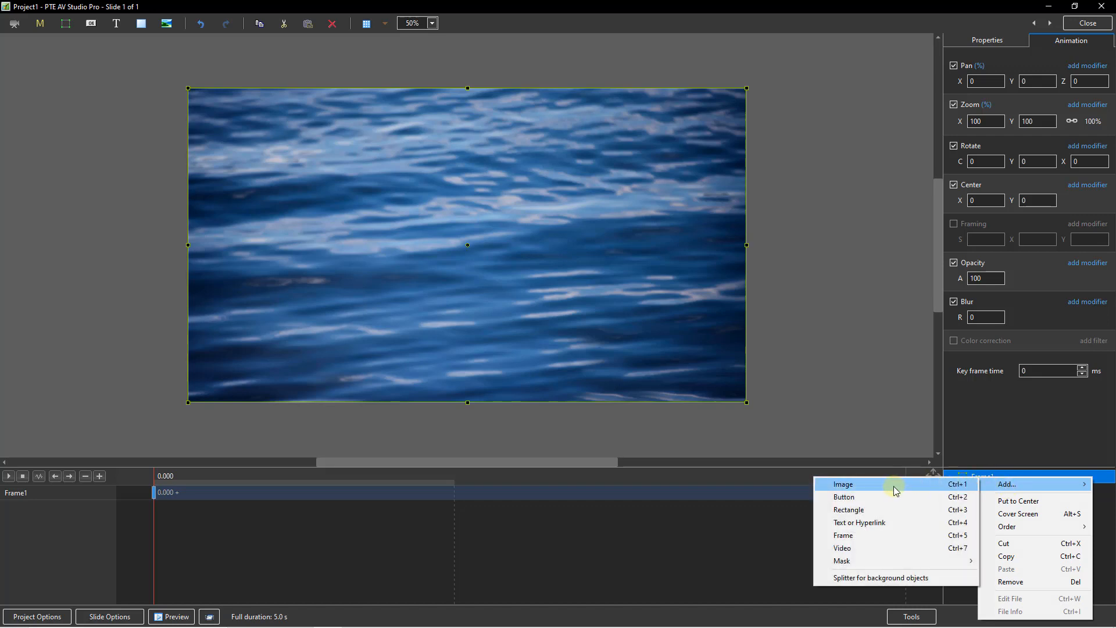
{"action": "left_click", "coordinate": [864, 484]}
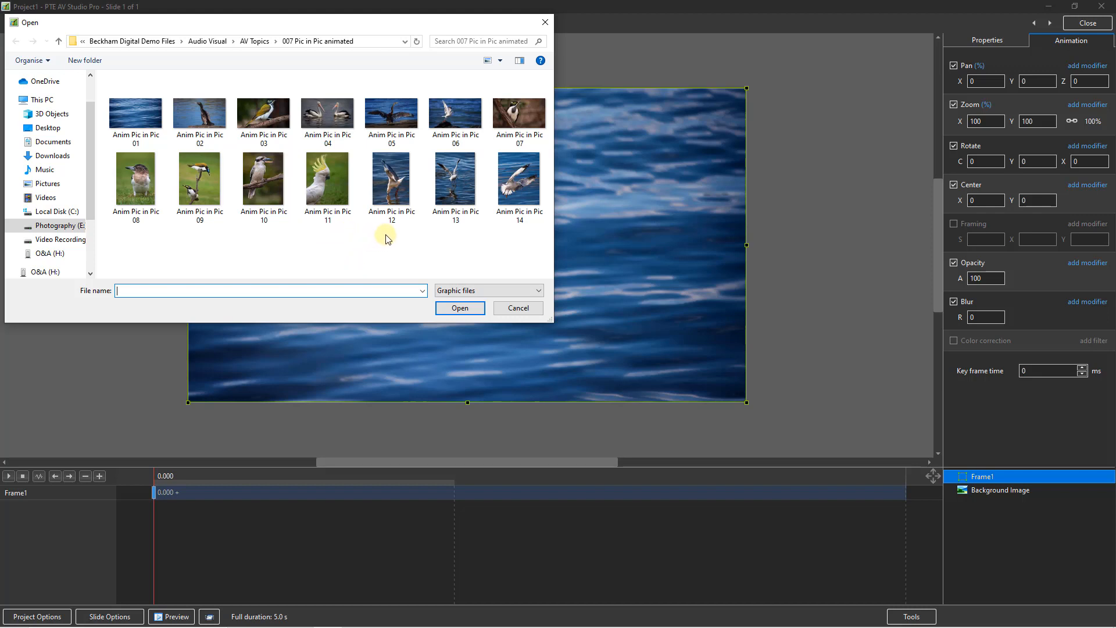
{"action": "left_click", "coordinate": [403, 213]}
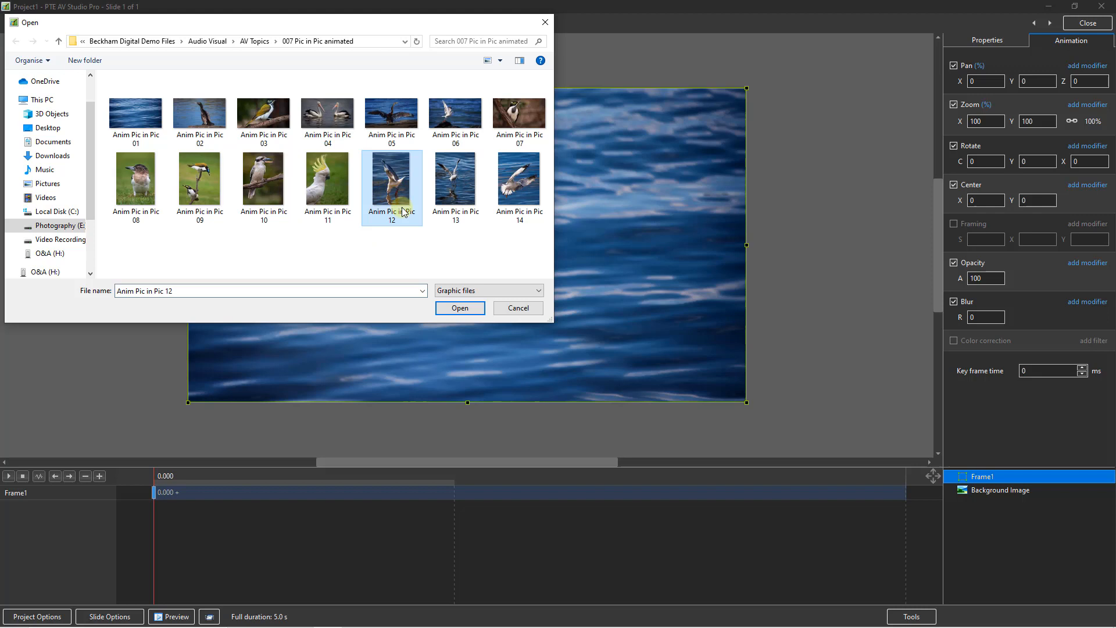
{"action": "left_click", "coordinate": [455, 189], "text": "ctrl"}
{"action": "left_click", "coordinate": [517, 189], "text": "ctrl"}
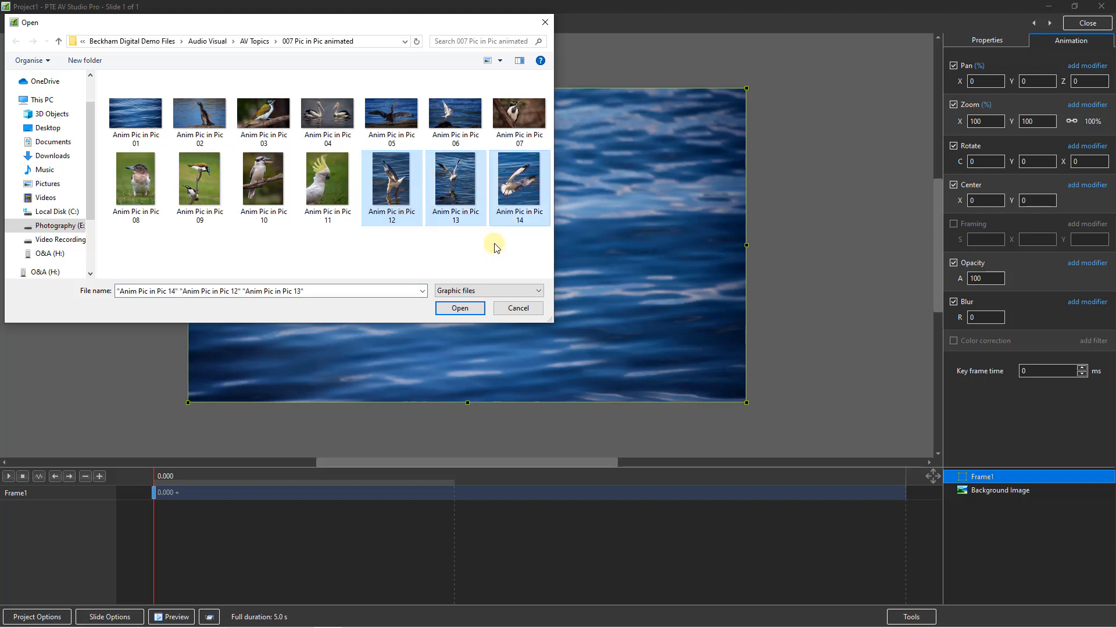
{"action": "left_click", "coordinate": [454, 313]}
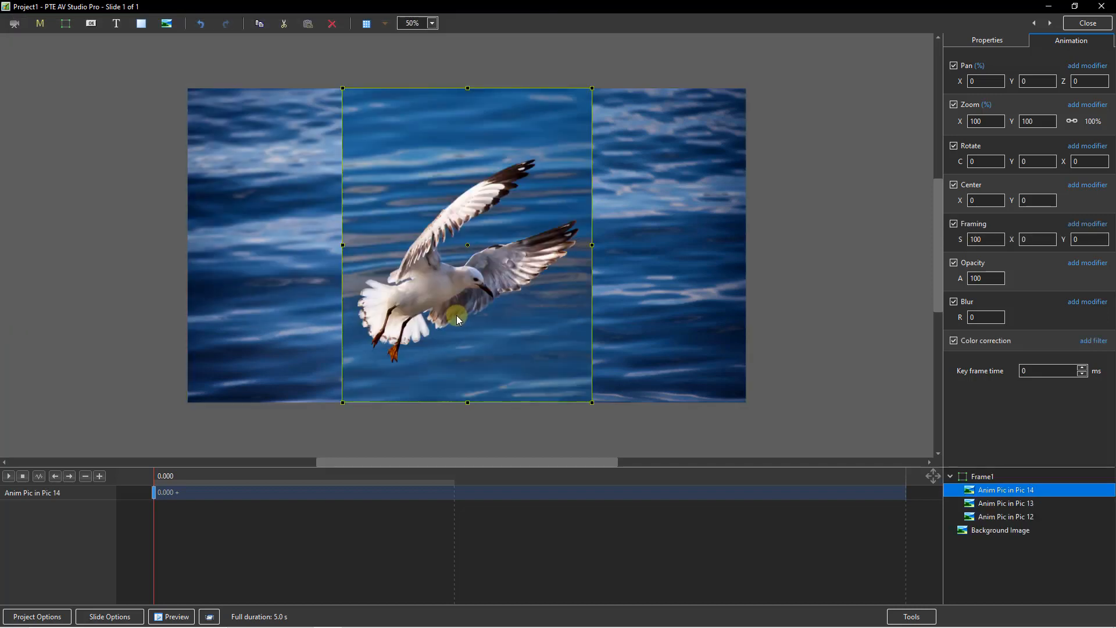
- Select all three child bird images of Frame1 and set their linked Zoom to 60
{"action": "left_click", "coordinate": [996, 505], "text": "ctrl"}
{"action": "left_click", "coordinate": [993, 517], "text": "ctrl"}
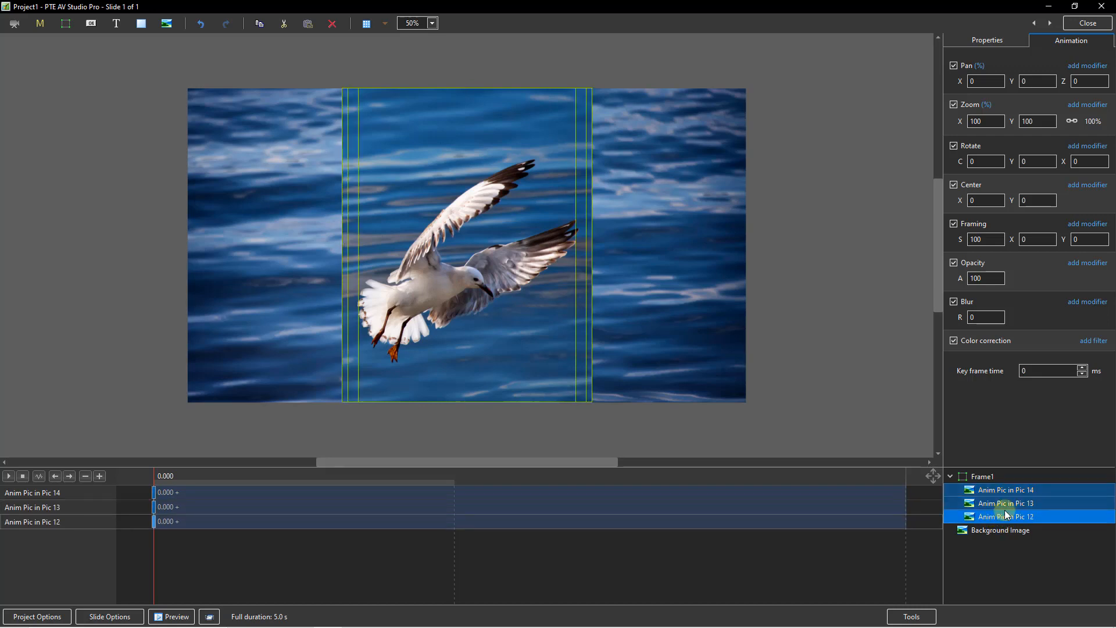
{"action": "left_click", "coordinate": [153, 507]}
{"action": "left_click", "coordinate": [154, 493]}
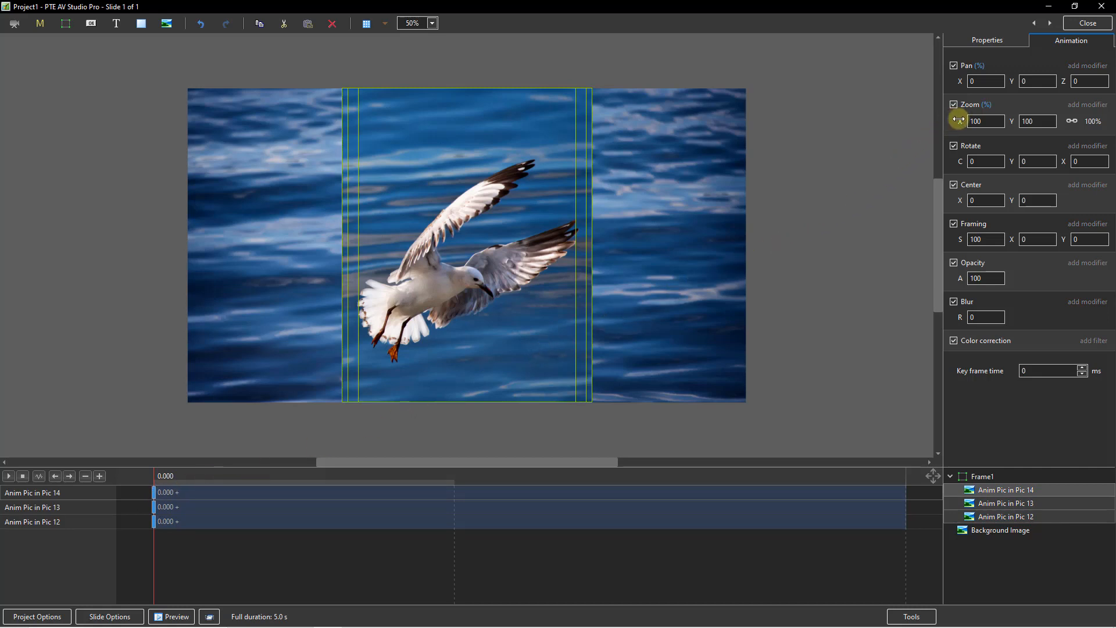
{"action": "double_click", "coordinate": [982, 119]}
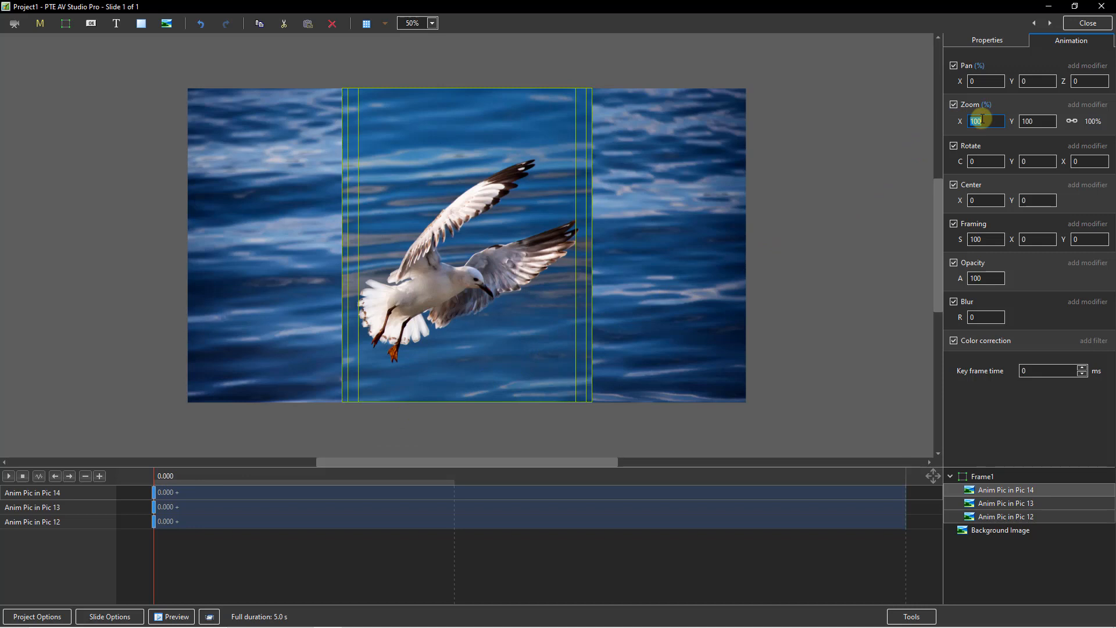
{"action": "scroll", "coordinate": [981, 119], "scroll_direction": "down", "scroll_amount": 8}
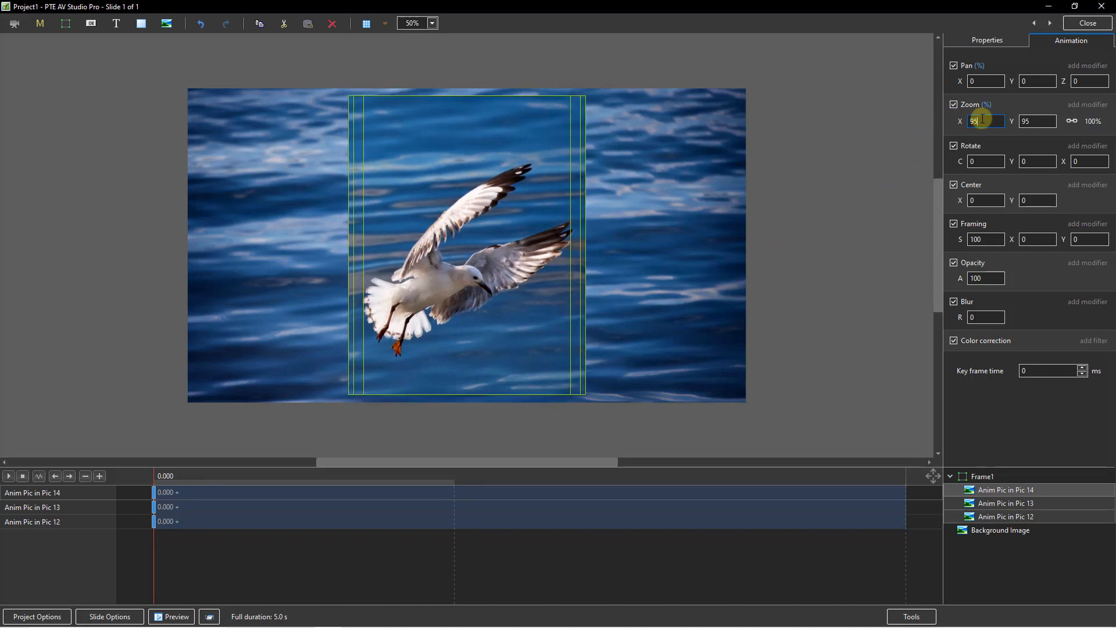
{"action": "scroll", "coordinate": [982, 119], "scroll_direction": "down", "scroll_amount": 11}
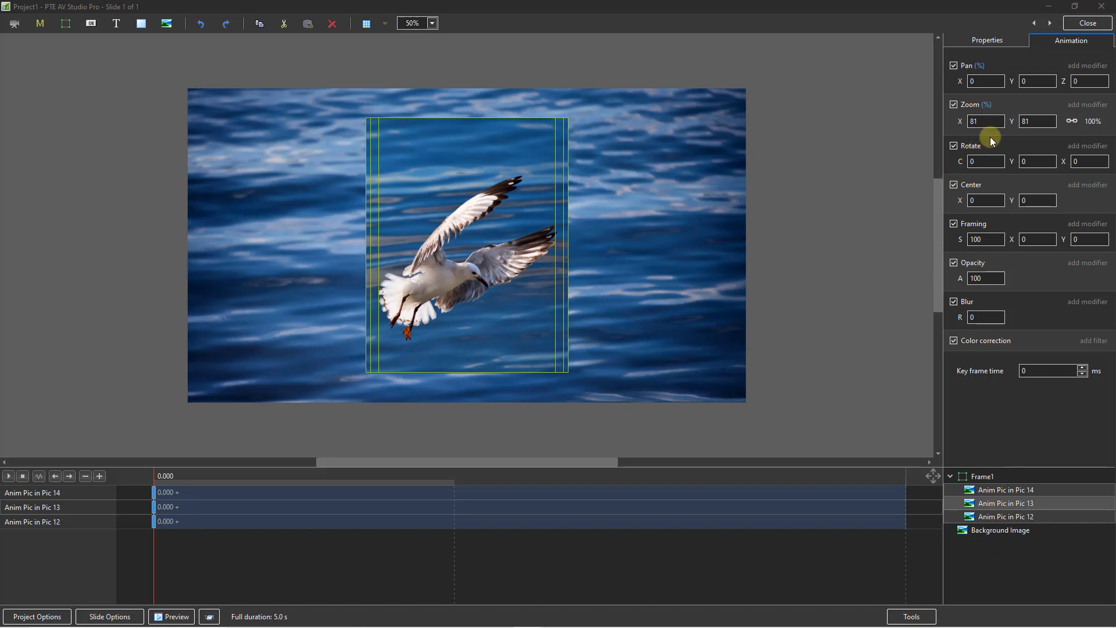
{"action": "double_click", "coordinate": [986, 121]}
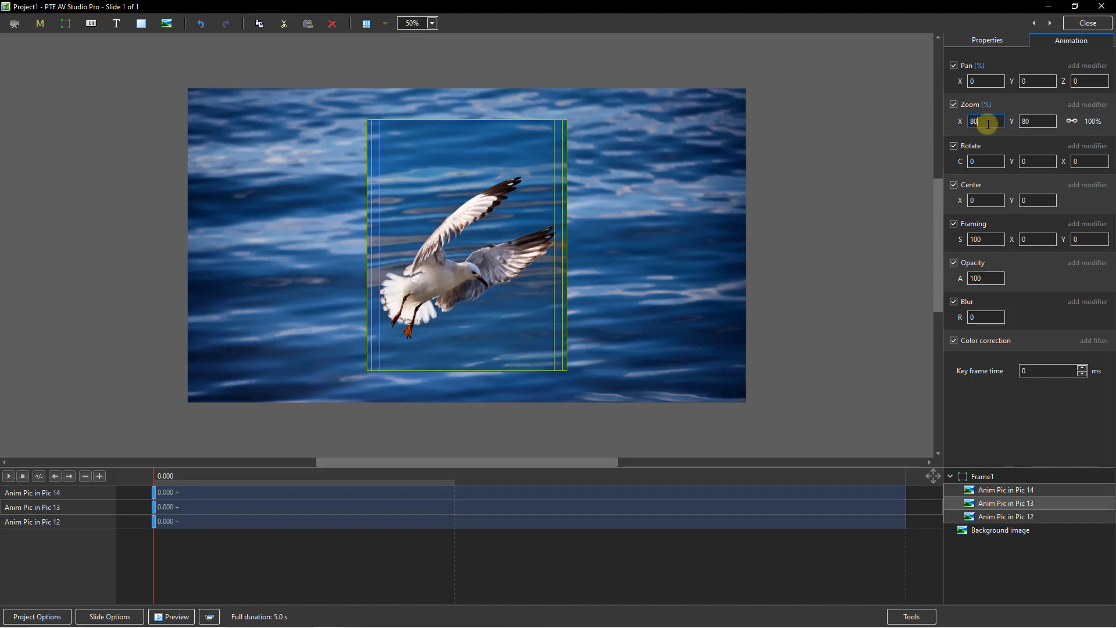
{"action": "type", "text": "71"}
{"action": "scroll", "coordinate": [988, 123], "scroll_direction": "down", "scroll_amount": 11}
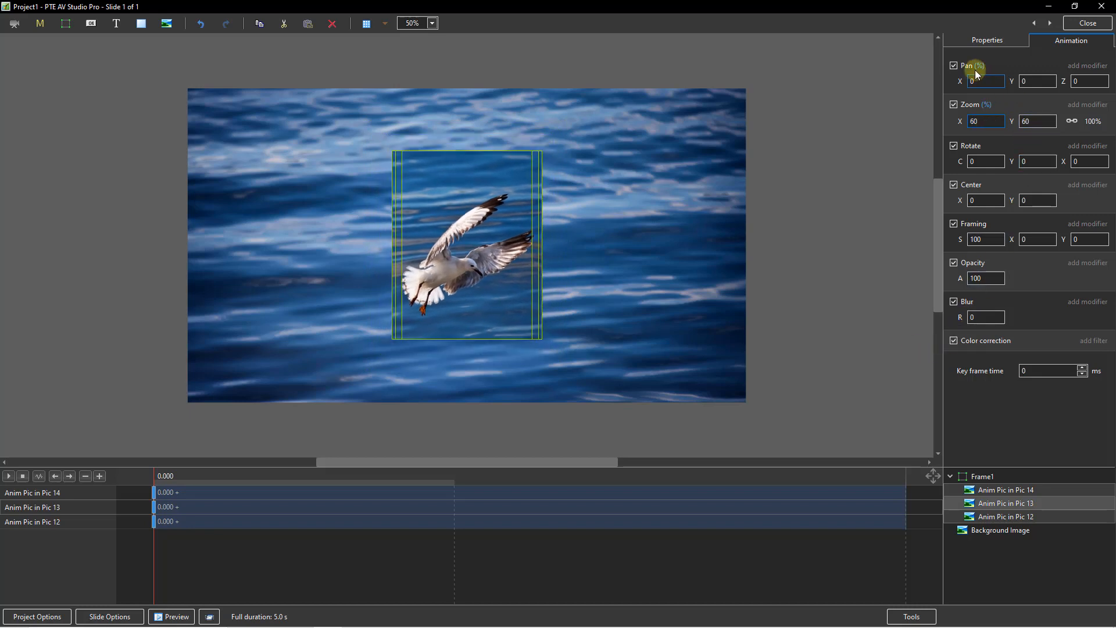
- Set Anim Pic in Pic 14's Pan X to -58 and pan Anim Pic in Pic 12 to the opposite side of the middle photo
{"action": "left_click", "coordinate": [982, 490]}
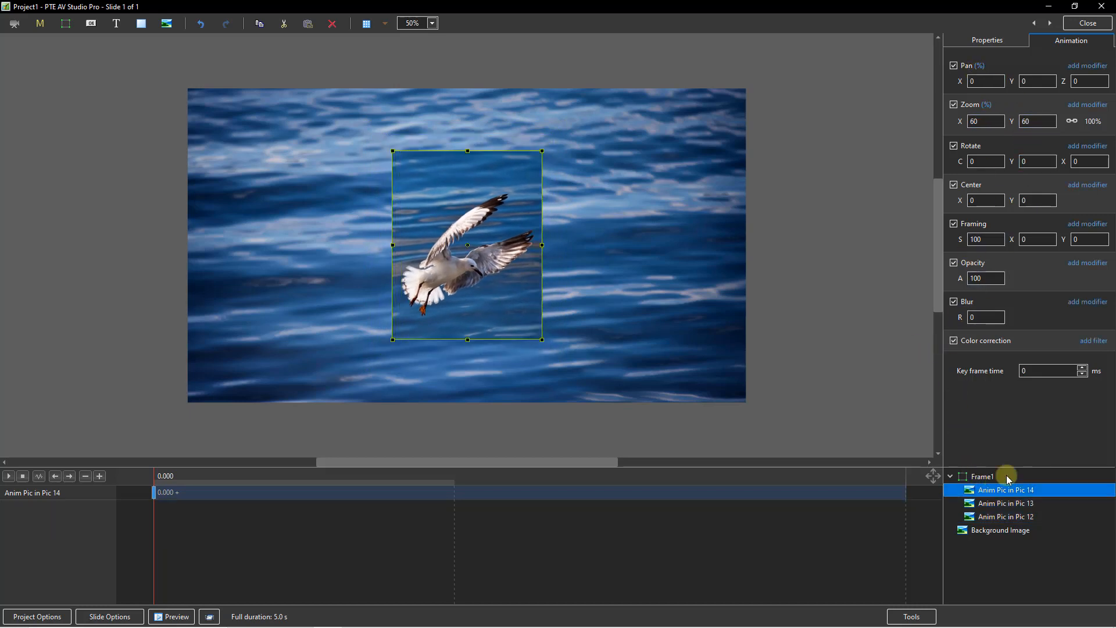
{"action": "left_click_drag", "start_coordinate": [960, 80], "coordinate": [946, 119]}
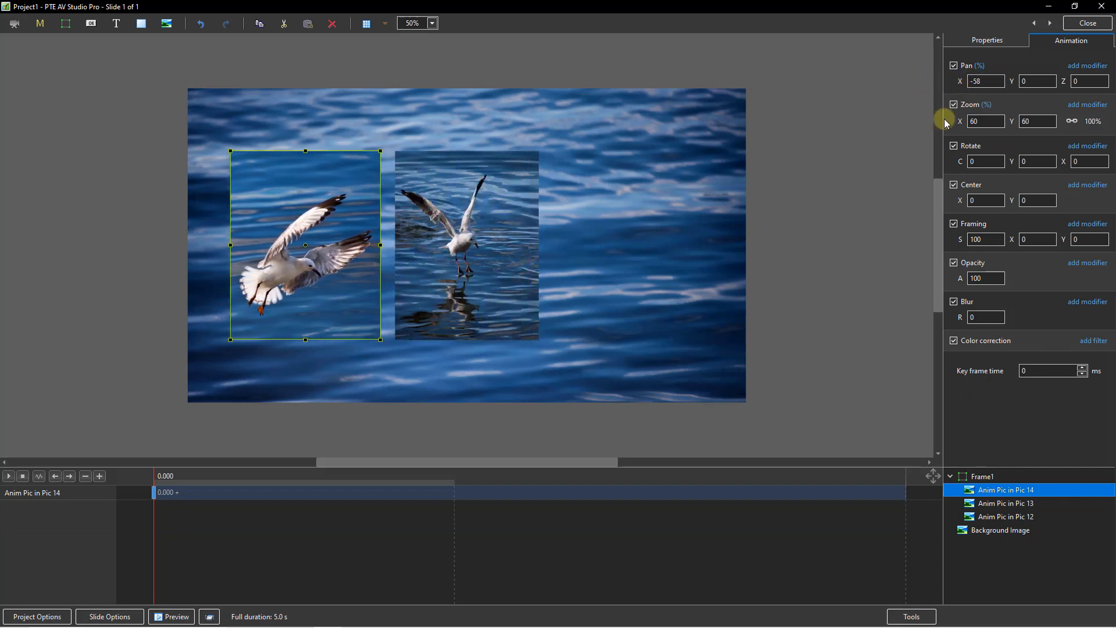
{"action": "left_click", "coordinate": [1005, 516]}
{"action": "left_click_drag", "start_coordinate": [961, 81], "coordinate": [988, 82]}
- Try rotation, opacity and blur changes on Frame1 to test their effect on its child photos
{"action": "left_click", "coordinate": [977, 478]}
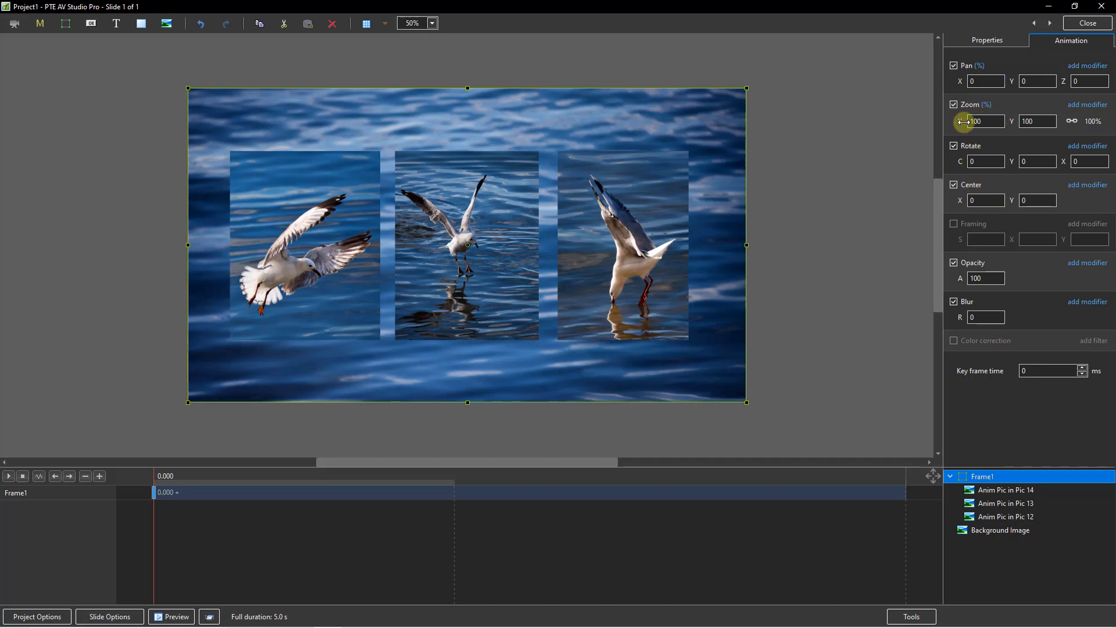
{"action": "left_click_drag", "start_coordinate": [955, 159], "coordinate": [961, 161]}
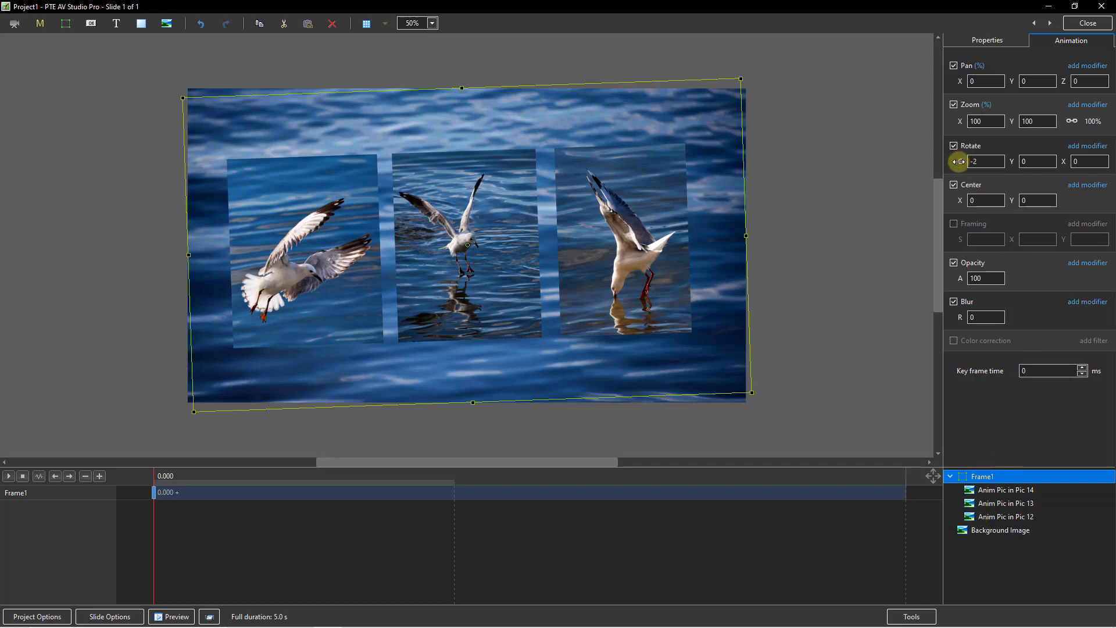
{"action": "left_click_drag", "start_coordinate": [961, 162], "coordinate": [966, 162]}
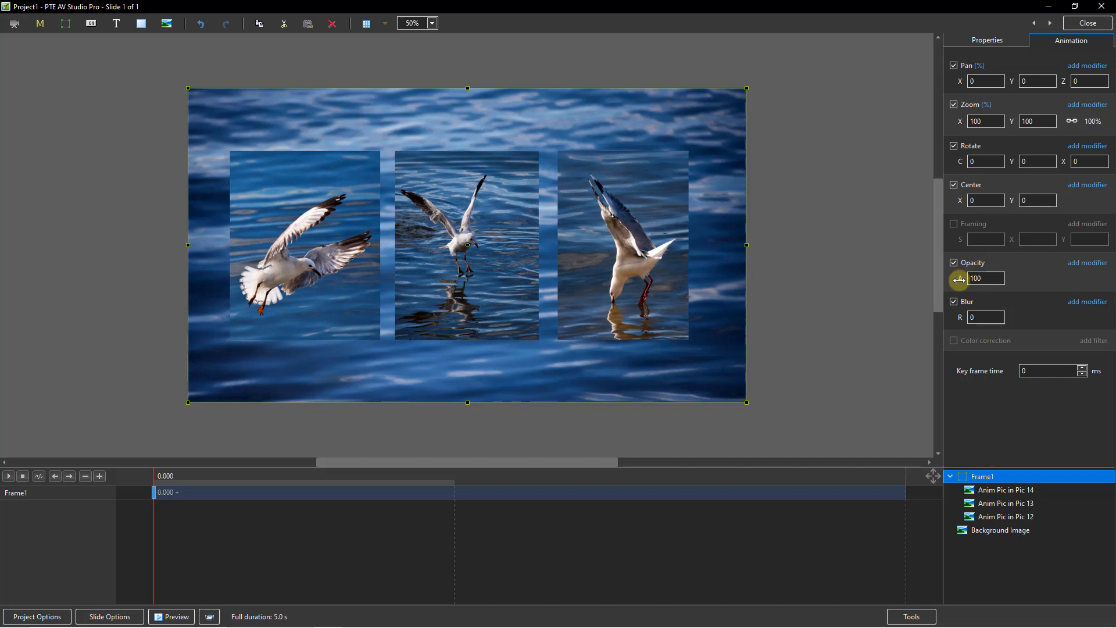
{"action": "left_click_drag", "start_coordinate": [1008, 281], "coordinate": [957, 279]}
{"action": "key", "text": "ctrl+z"}
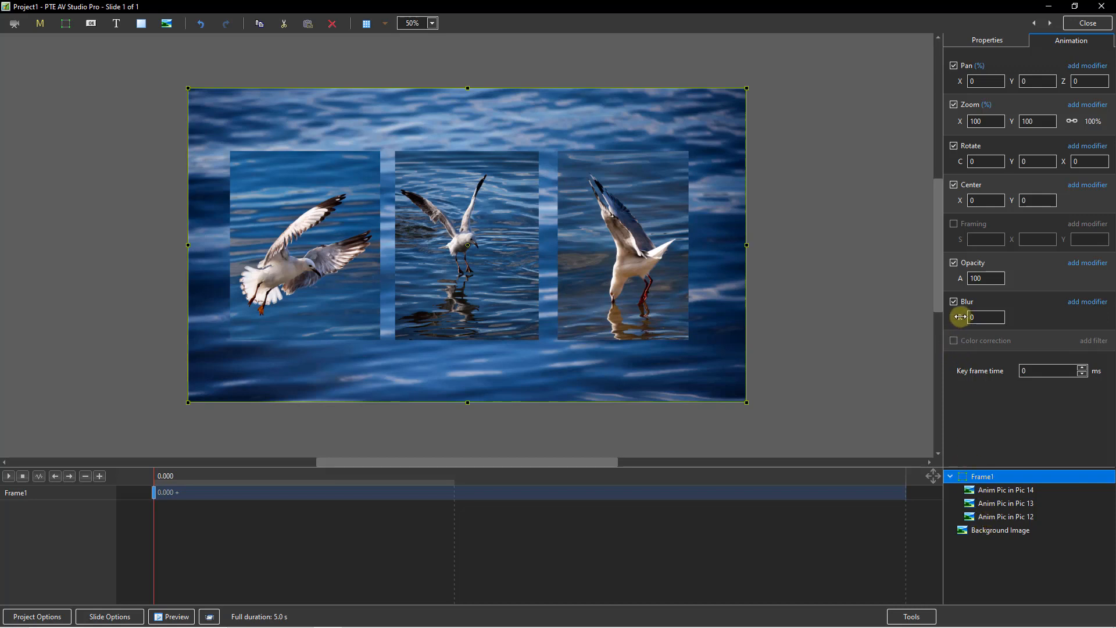
{"action": "left_click_drag", "start_coordinate": [961, 317], "coordinate": [974, 317]}
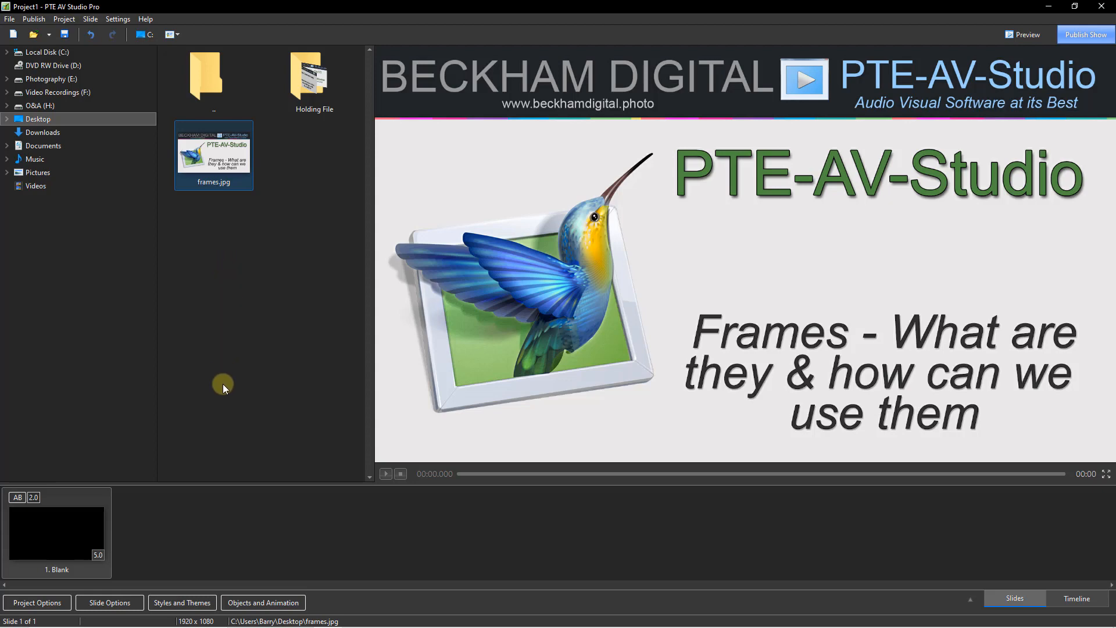
- Import the style file Frames Demo.ptestyle from the PTE-10 (G:) drive into Styles and Themes
{"action": "left_click", "coordinate": [195, 602]}
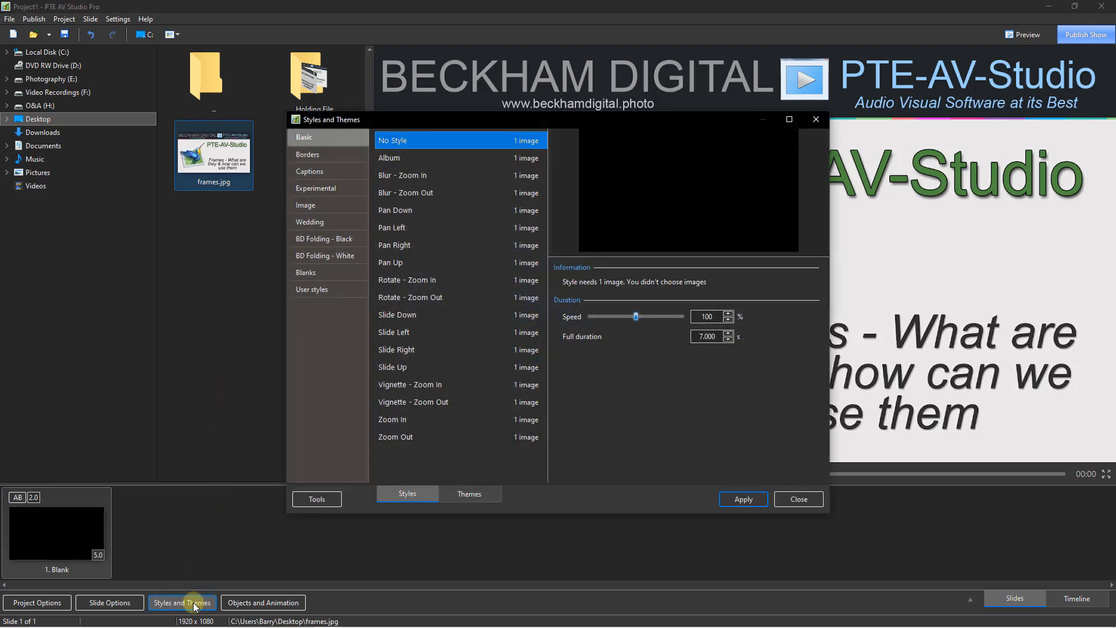
{"action": "left_click", "coordinate": [331, 503]}
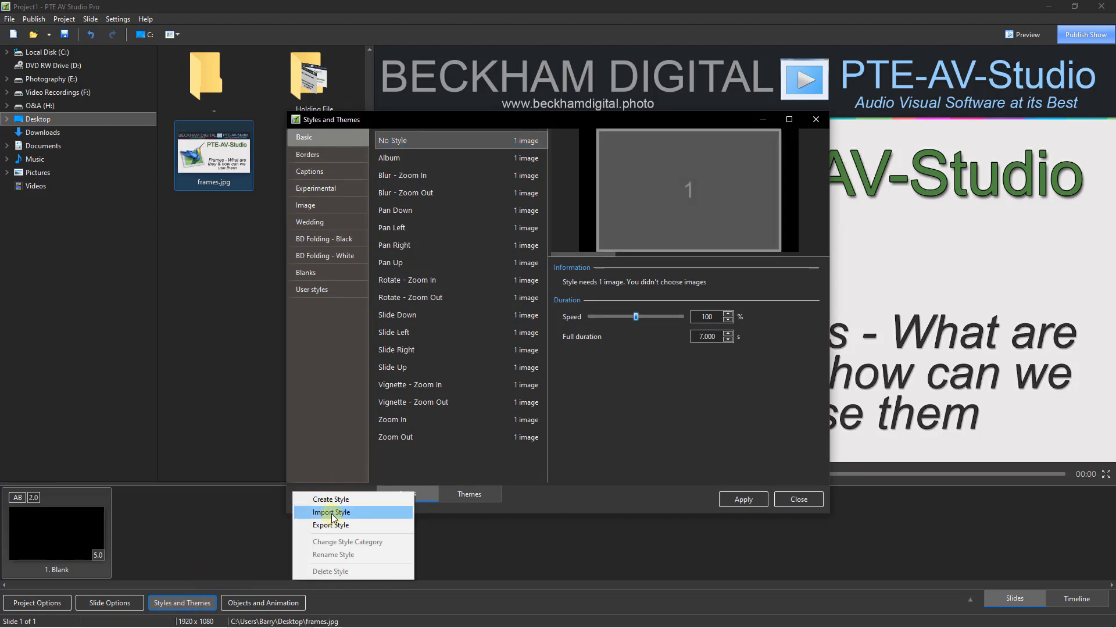
{"action": "left_click", "coordinate": [332, 513]}
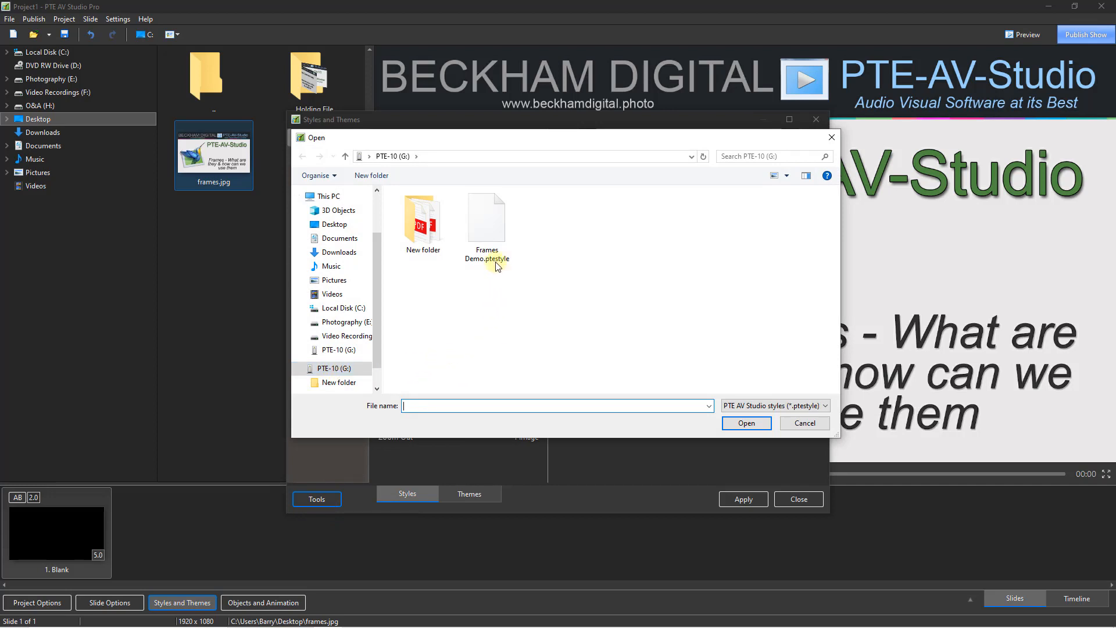
{"action": "left_click", "coordinate": [491, 246]}
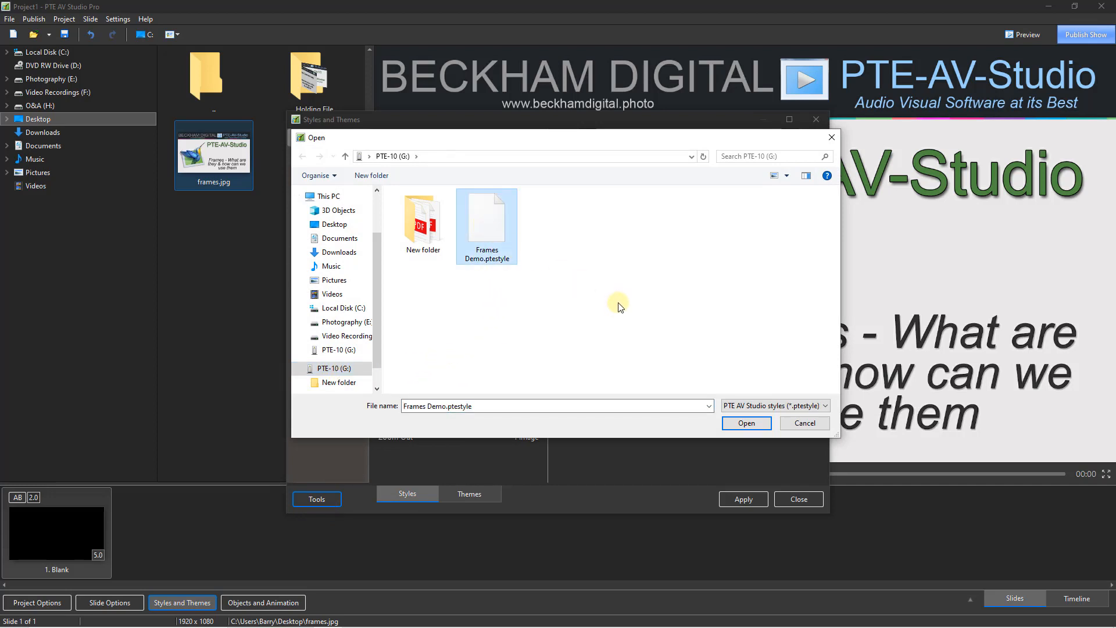
{"action": "left_click", "coordinate": [747, 427]}
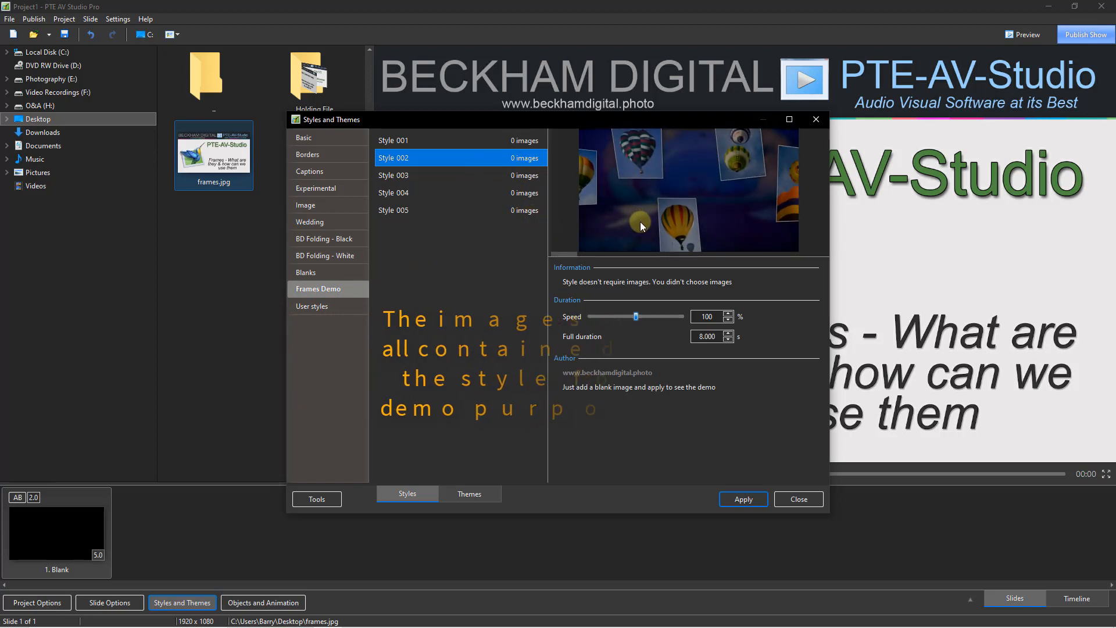
- Preview Style 001, Style 002 and Style 003 in the Frames Demo category
{"action": "left_click", "coordinate": [409, 141]}
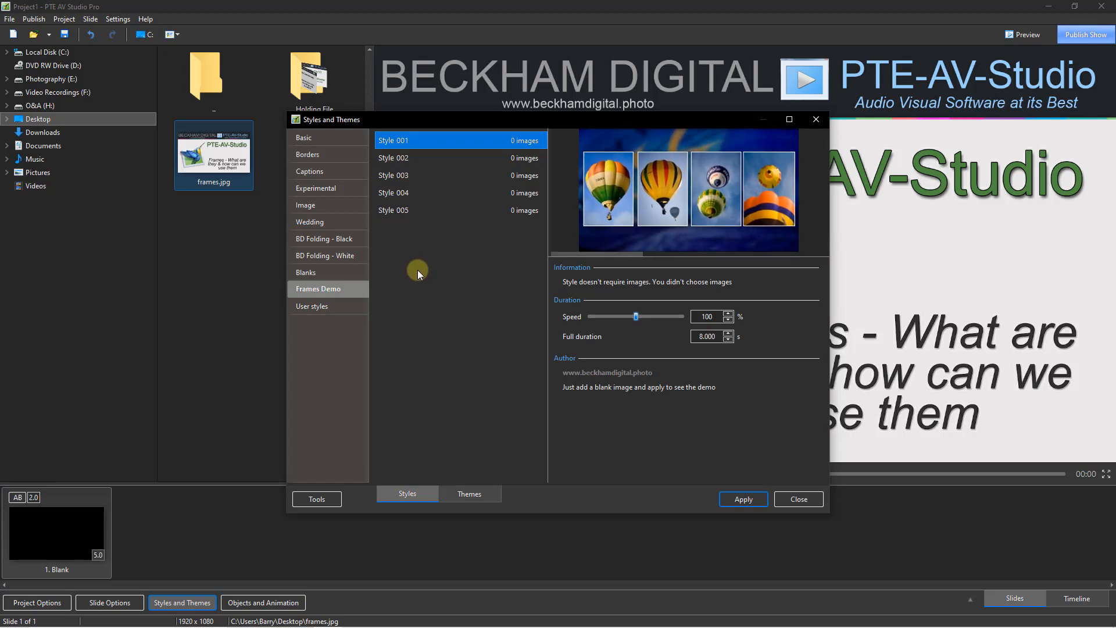
{"action": "left_click", "coordinate": [393, 158]}
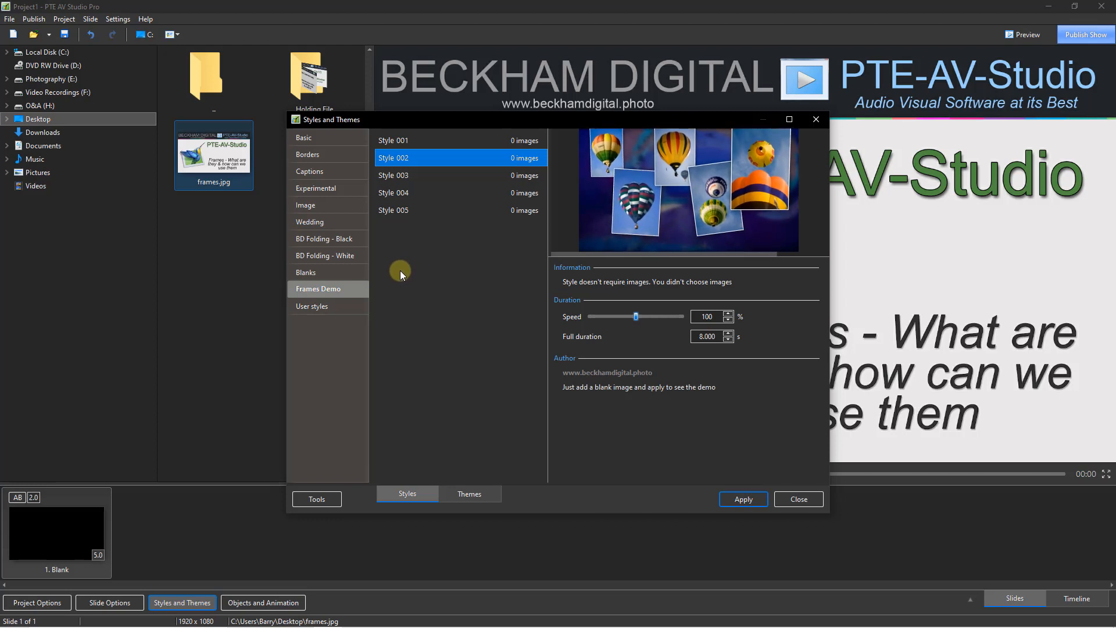
{"action": "left_click", "coordinate": [393, 177]}
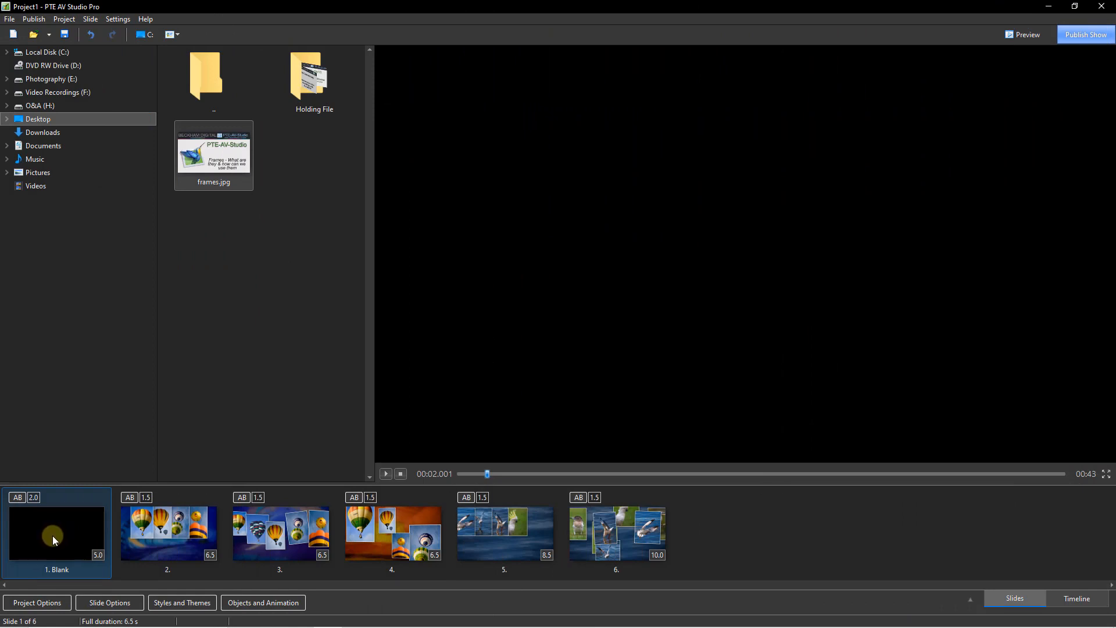
- Return the playback position to the start of the show and play the slides
{"action": "left_click_drag", "start_coordinate": [487, 473], "coordinate": [457, 473]}
{"action": "left_click", "coordinate": [386, 474]}
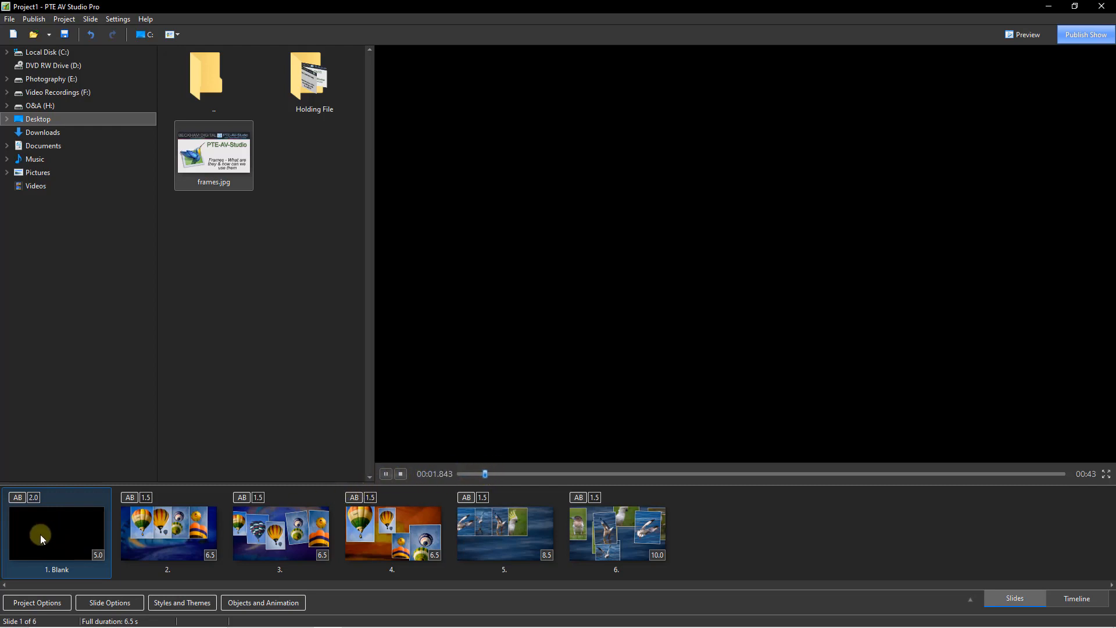